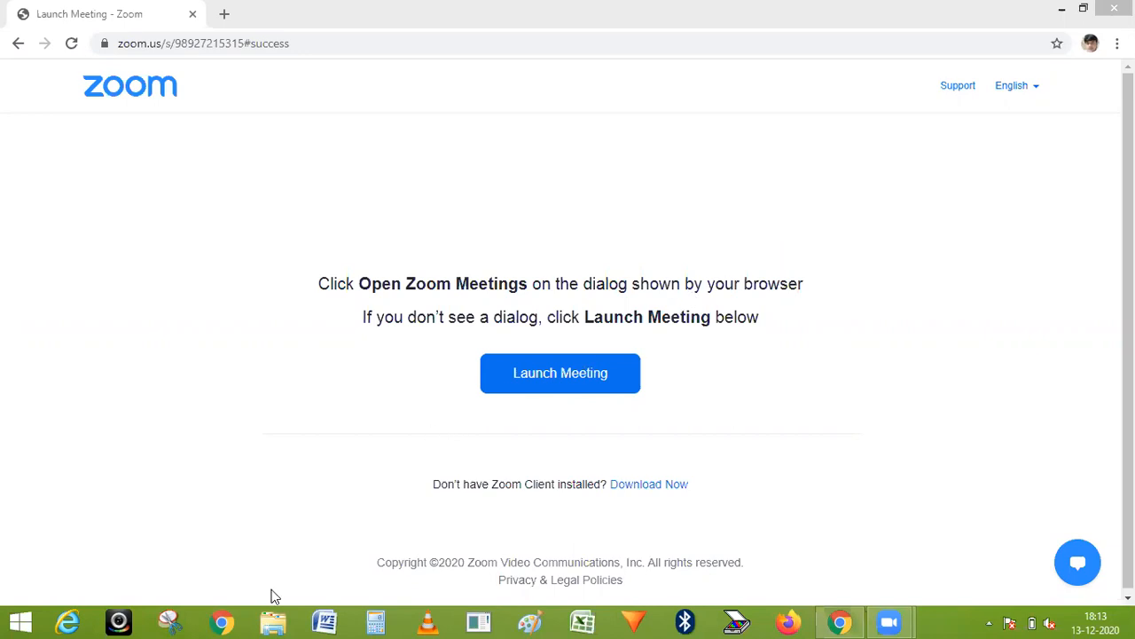
Step: Open the folder F:\ECC\ECCIDES\sapux107 and start the sapux107 virtual machine from its configuration file in a maximized window
left_click(273, 621)
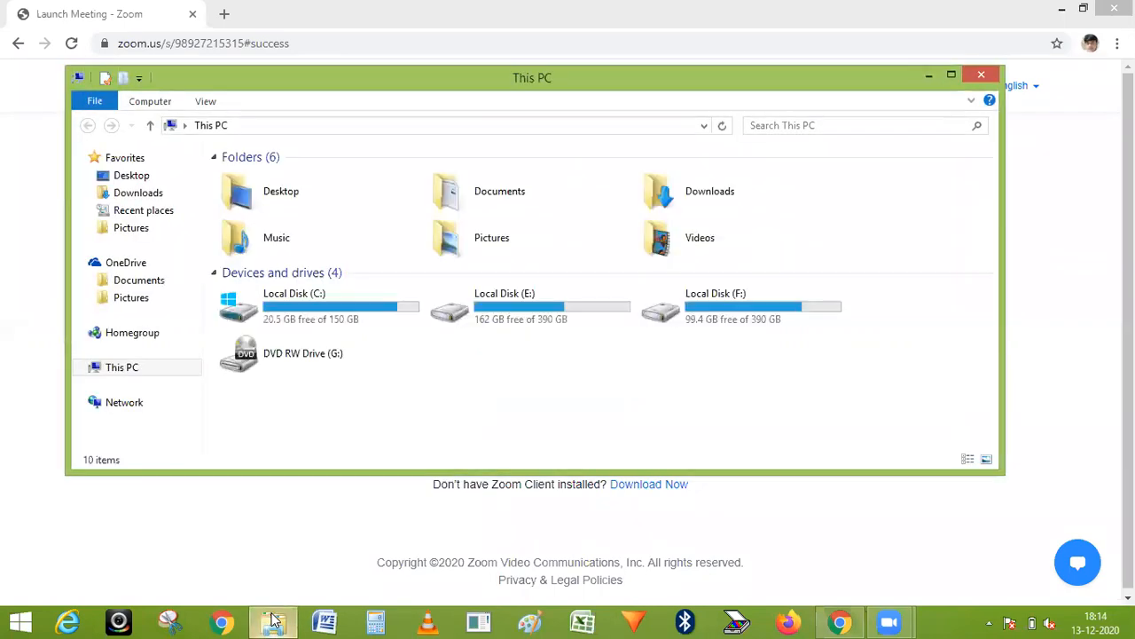
double_click(681, 299)
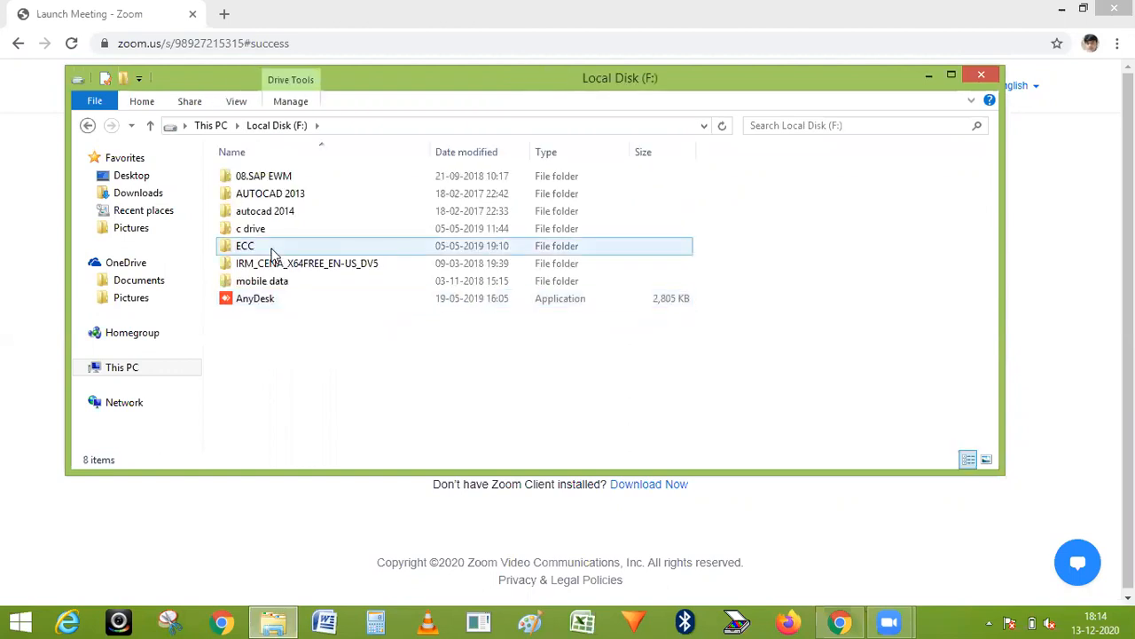
double_click(272, 249)
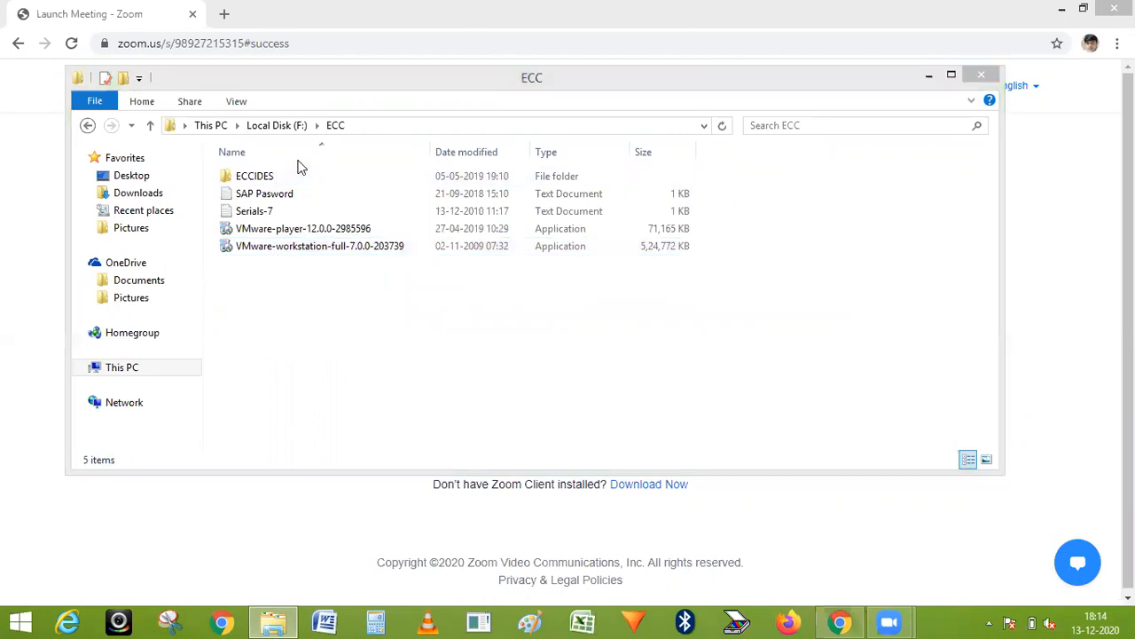
double_click(282, 180)
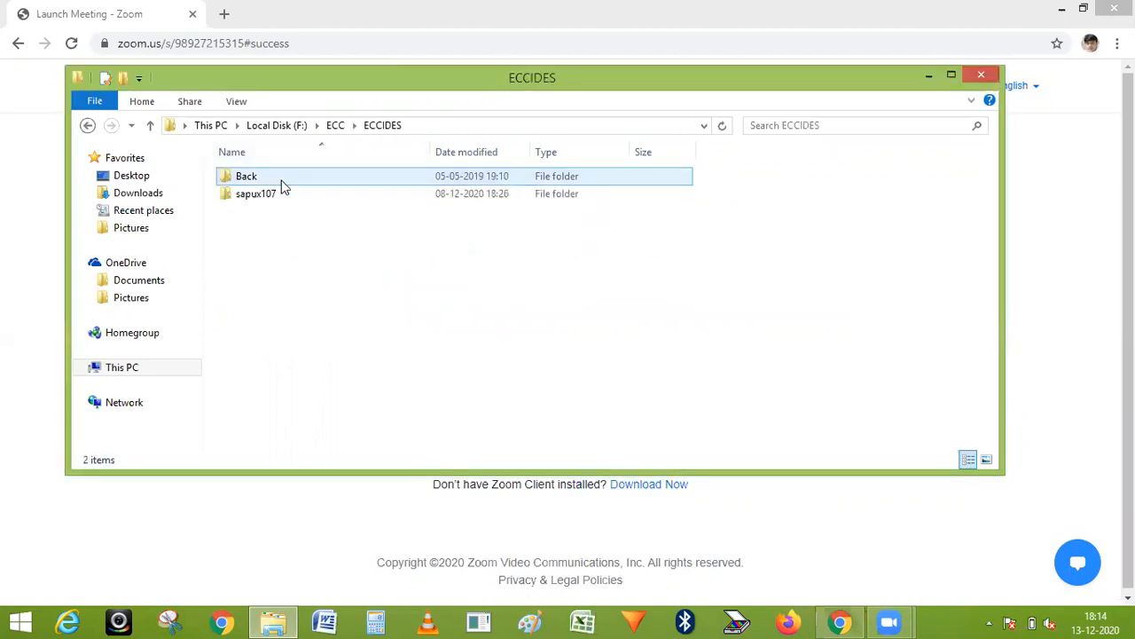
double_click(287, 193)
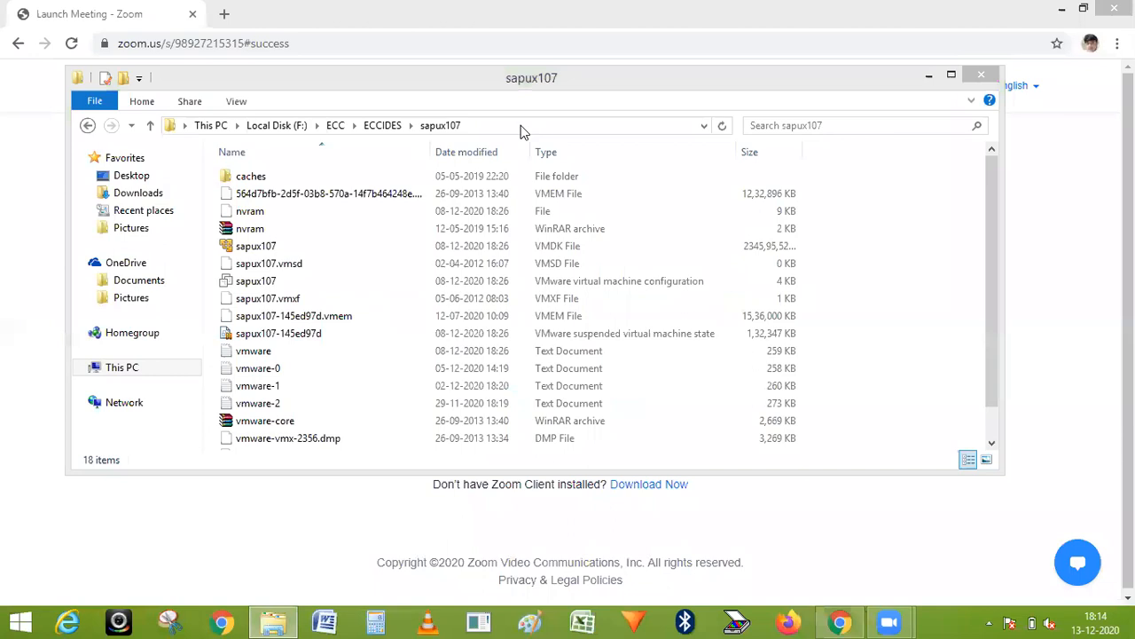
left_click(950, 78)
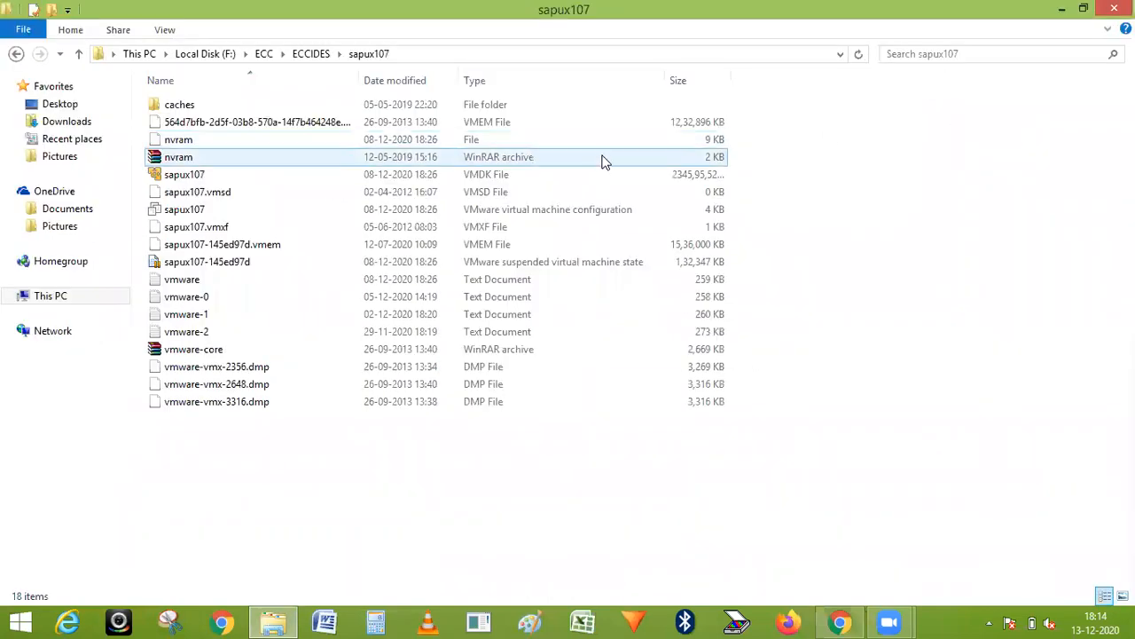
double_click(351, 207)
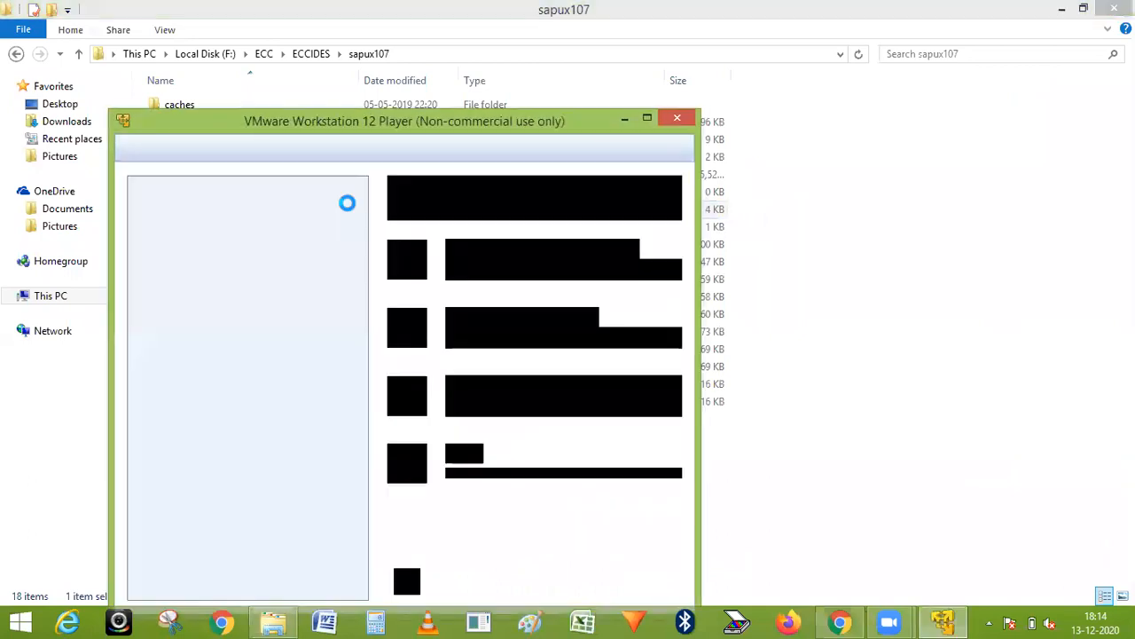
left_click(648, 119)
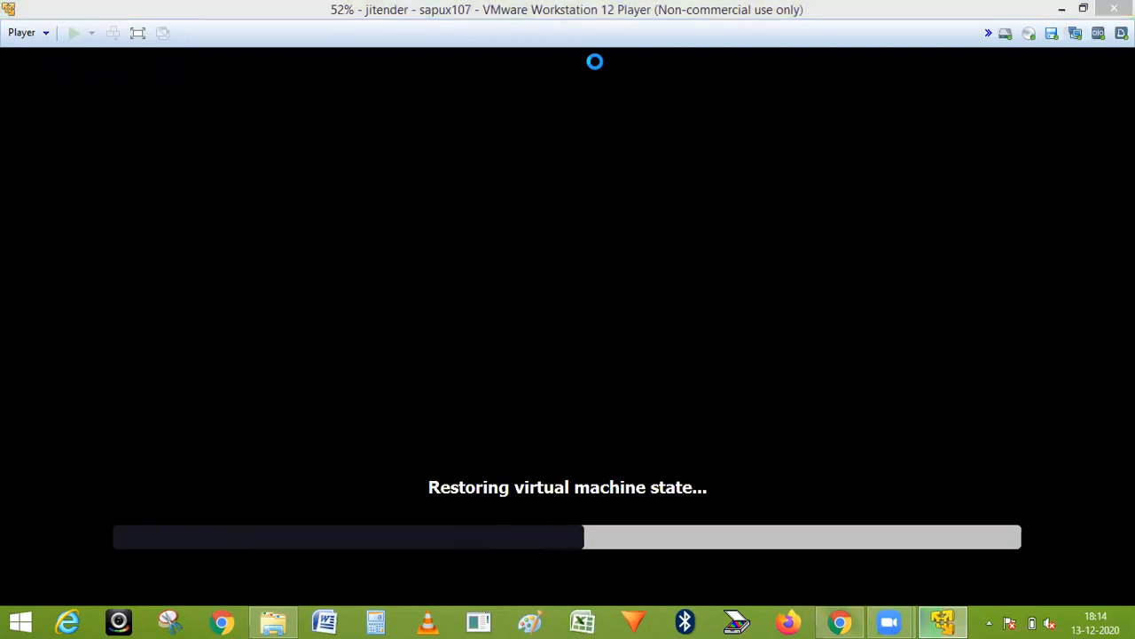
Step: Raise the computer's speaker volume to the maximum
left_click(1052, 623)
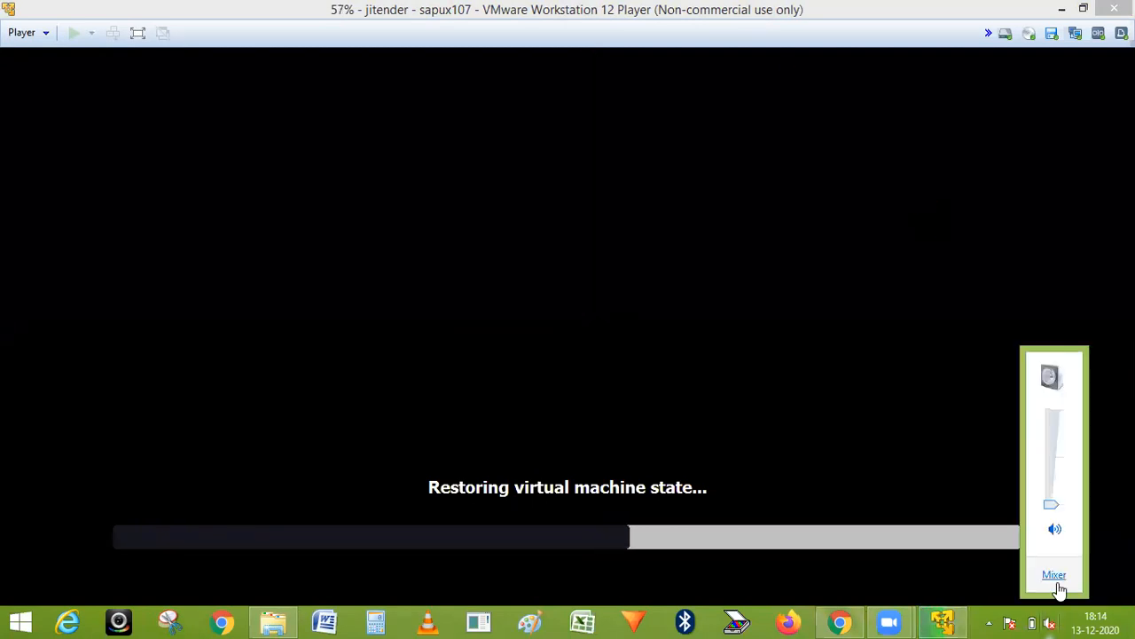
left_click_drag(1053, 515, 1069, 393)
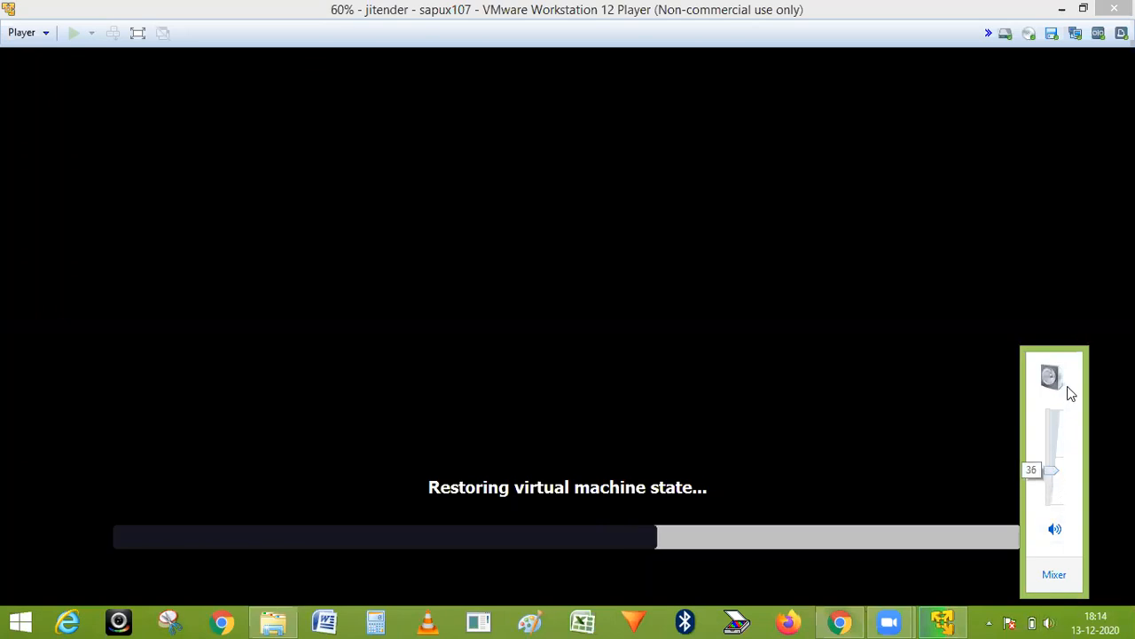
left_click(1073, 264)
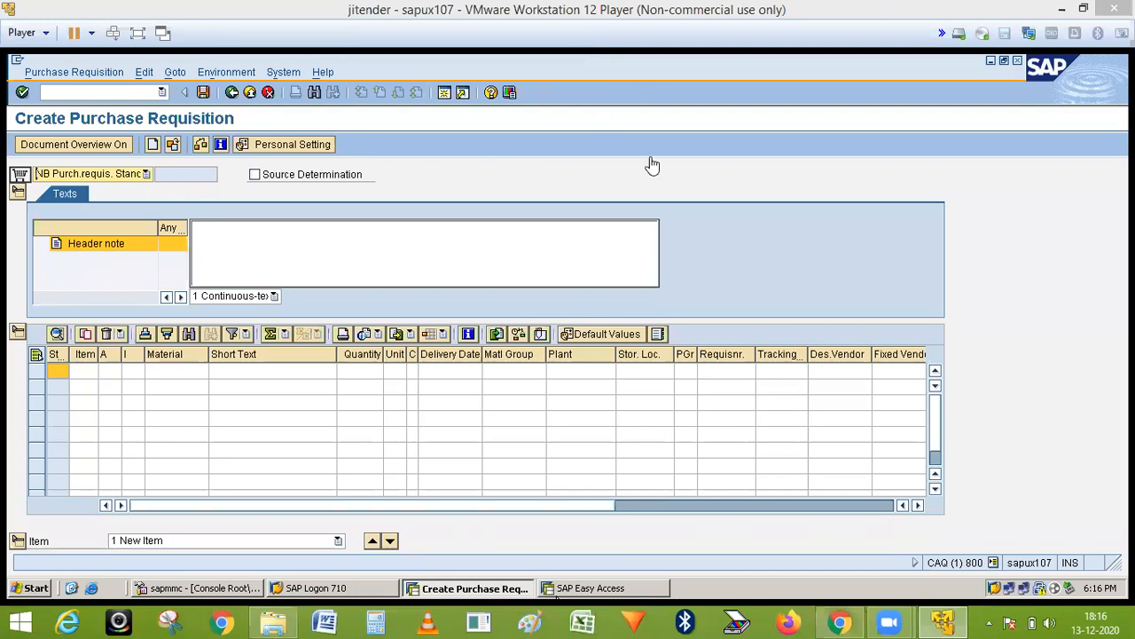
left_click(1052, 620)
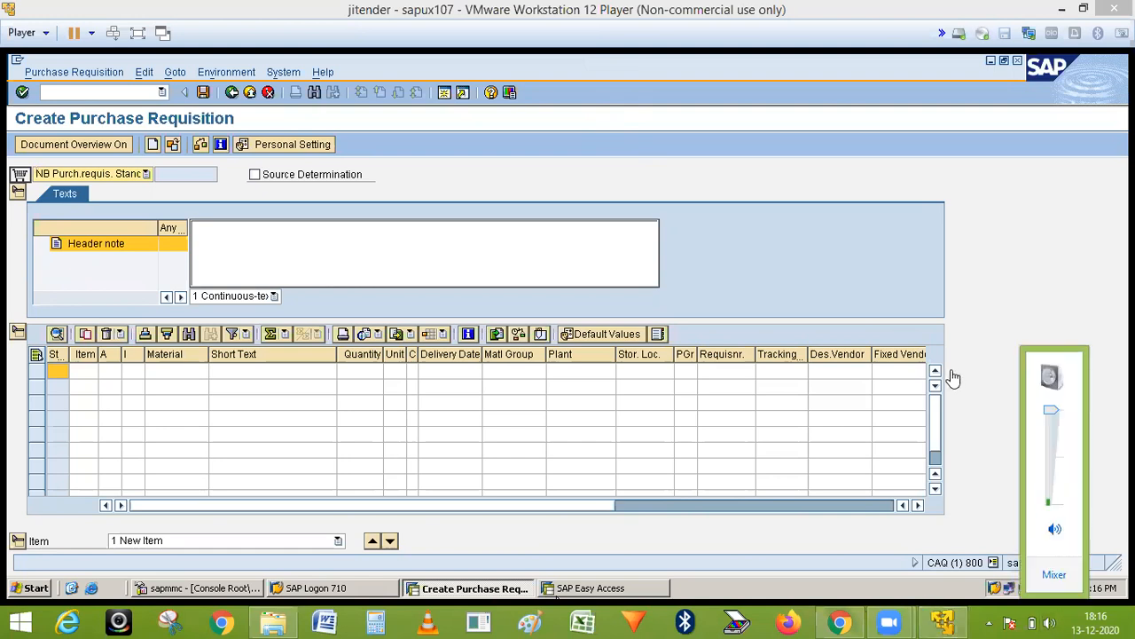
left_click(919, 306)
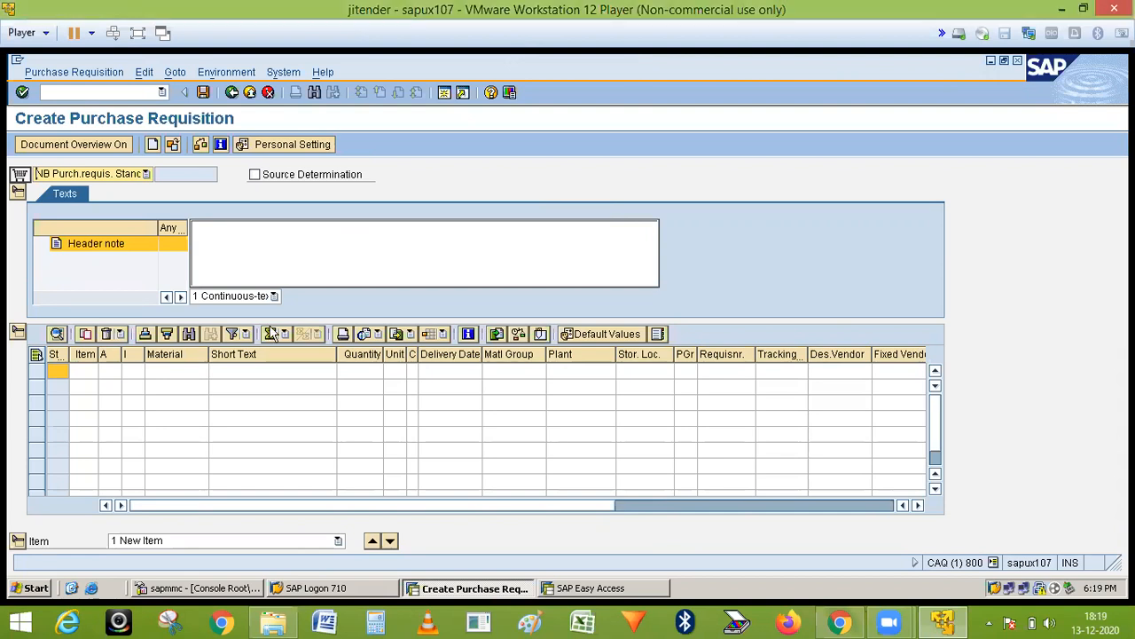
Step: Suspend the virtual machine and reopen it from the sapux107 virtual machine configuration file
left_click(232, 334)
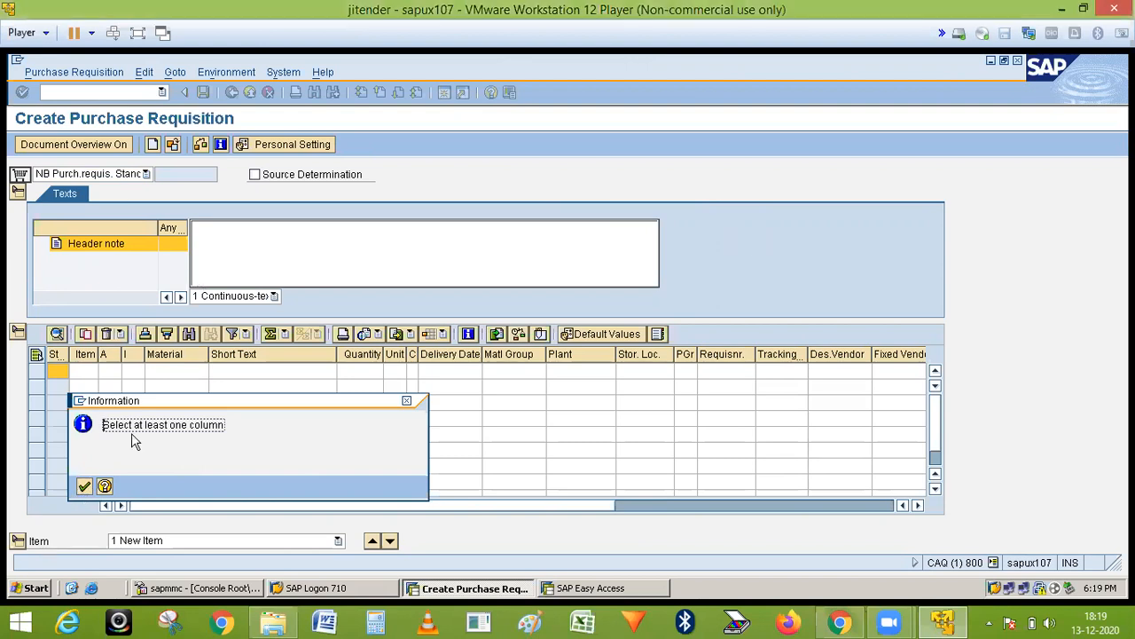
left_click(85, 486)
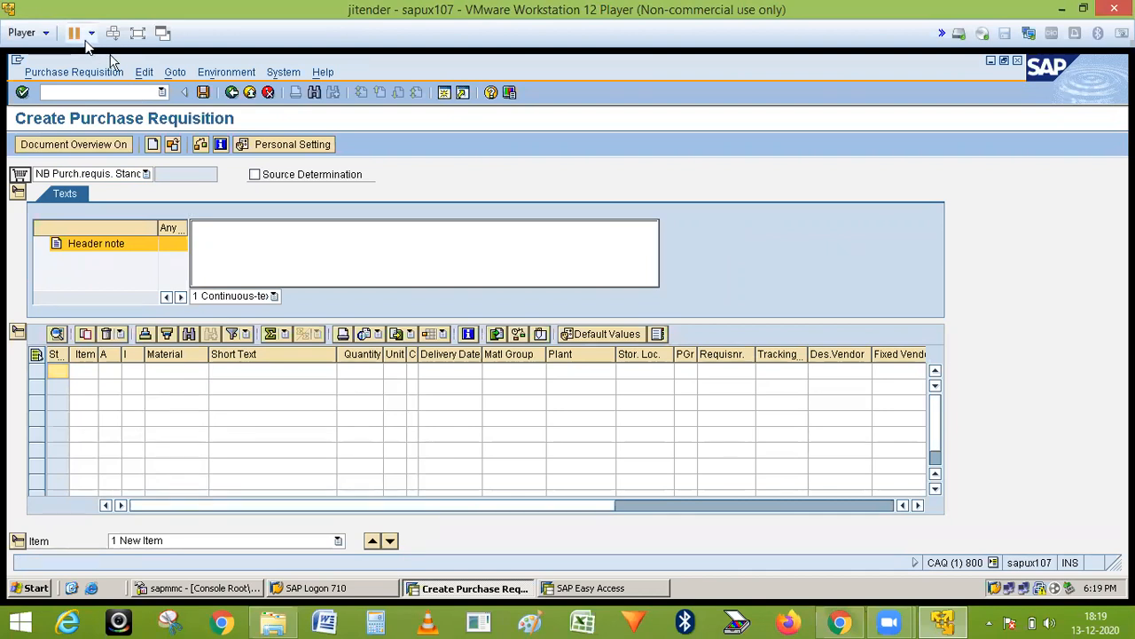
left_click(85, 40)
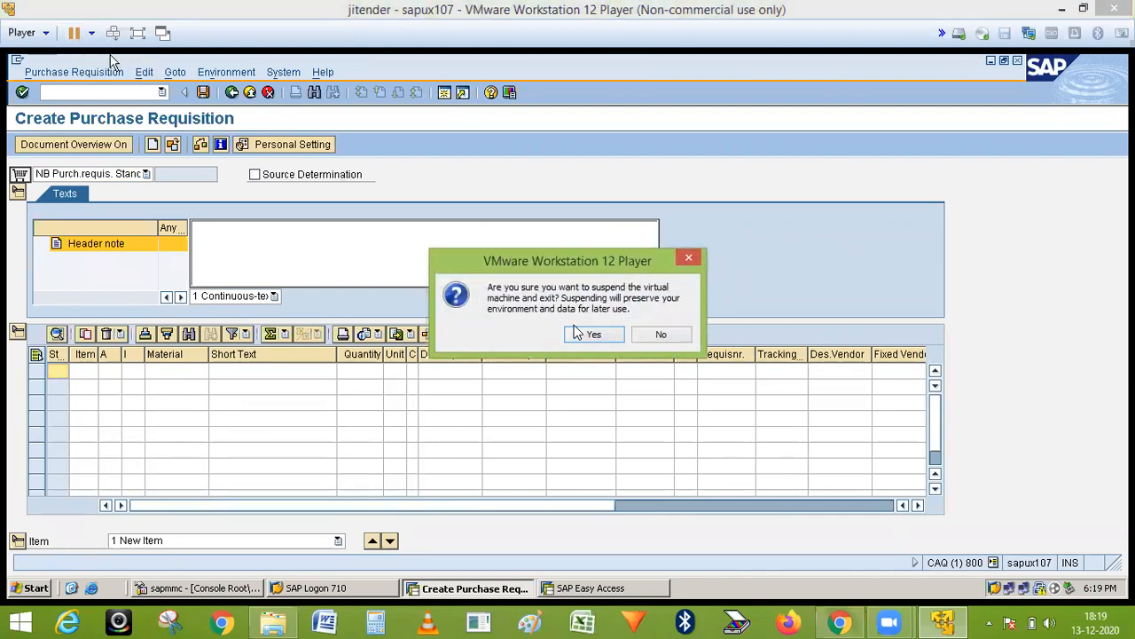
left_click(579, 333)
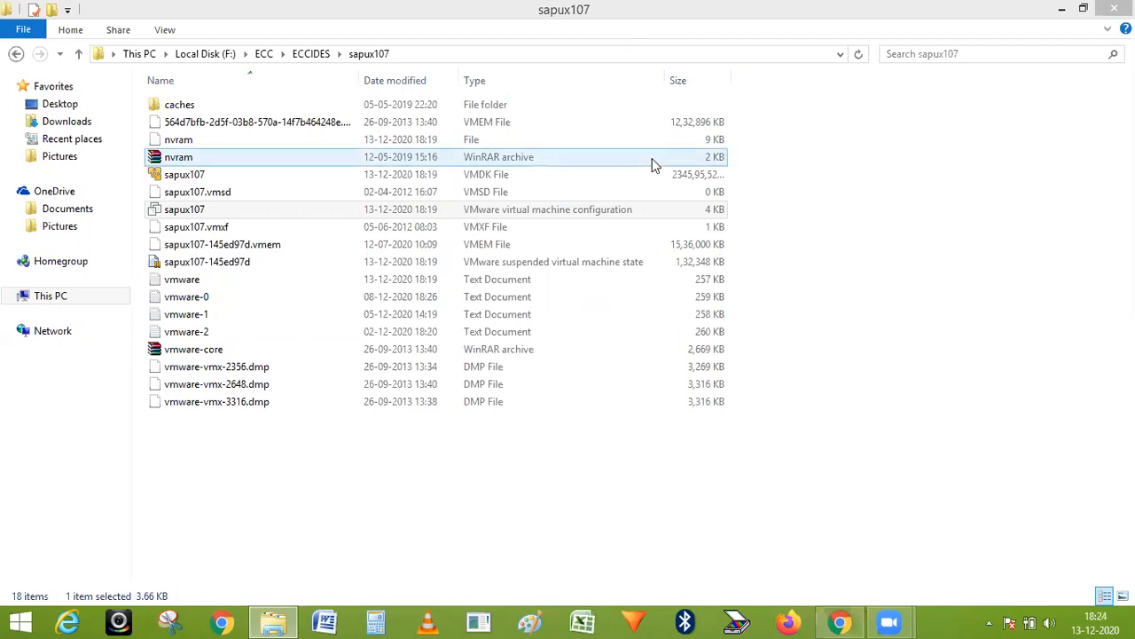
left_click(381, 213)
double_click(381, 213)
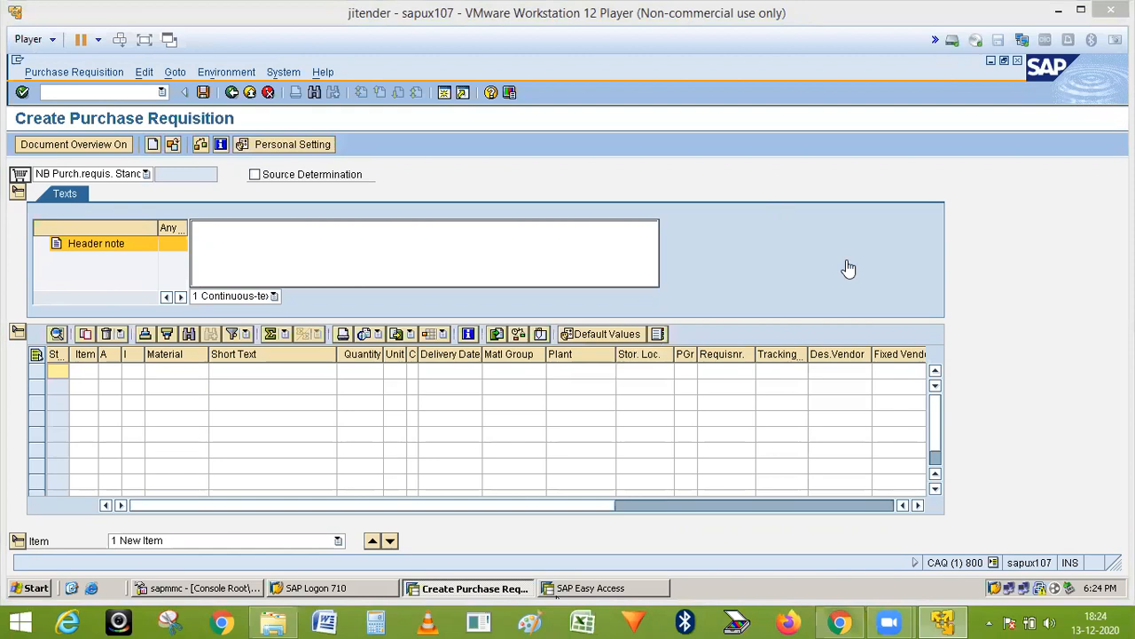
Step: Restart the purchase requisition transaction with the command /nme51n and hide the document overview
left_click(934, 410)
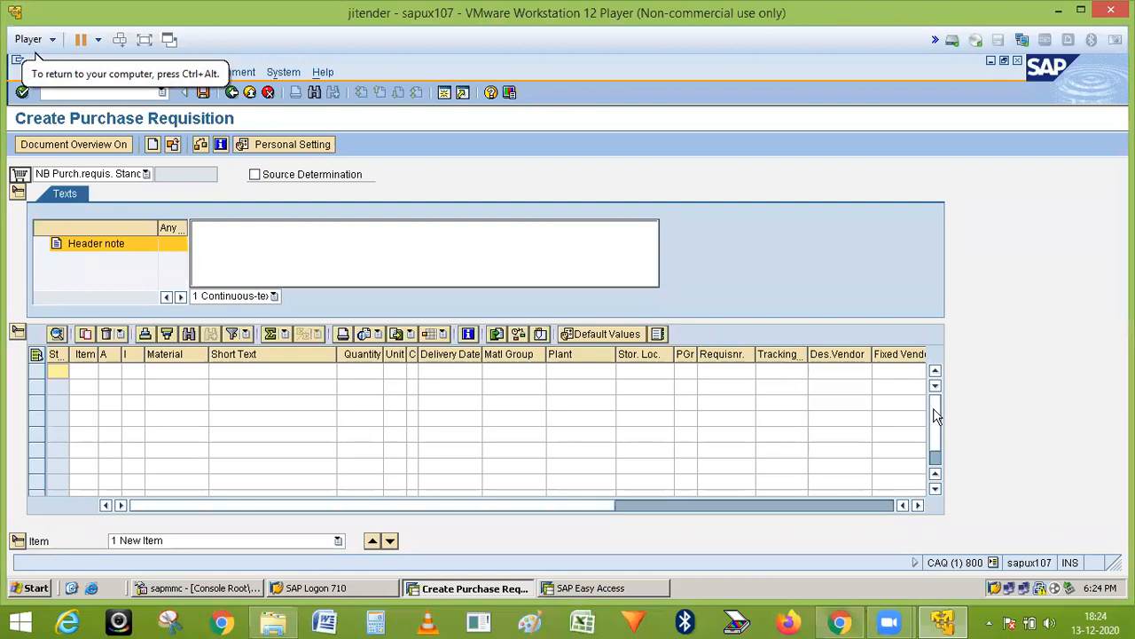
left_click(936, 431)
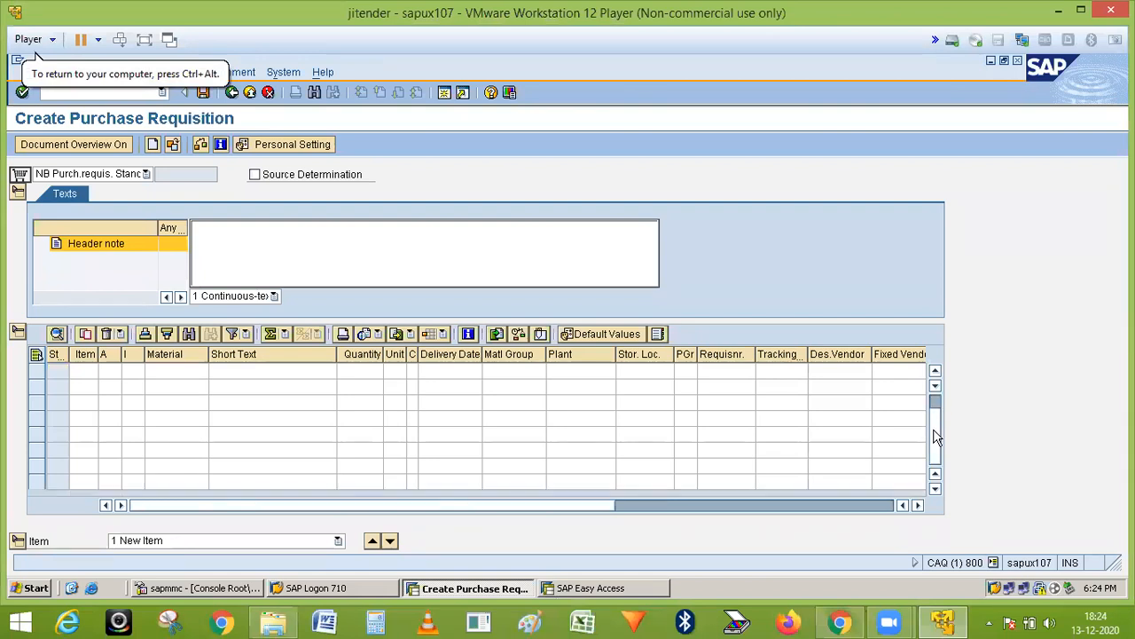
left_click(135, 92)
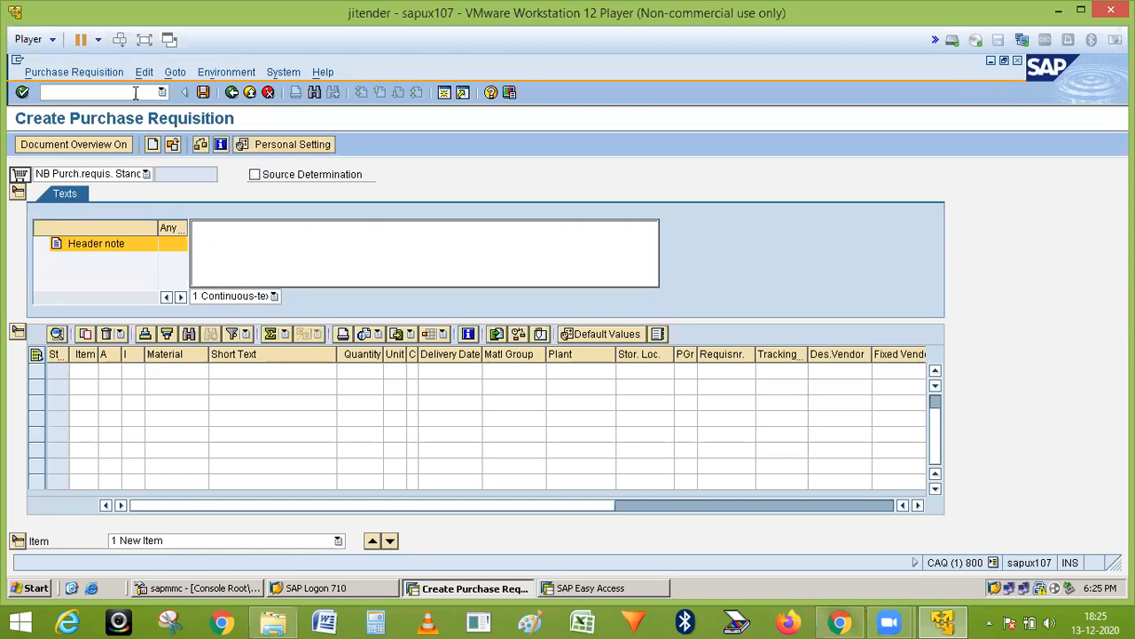
type("/nme51n")
key("Return")
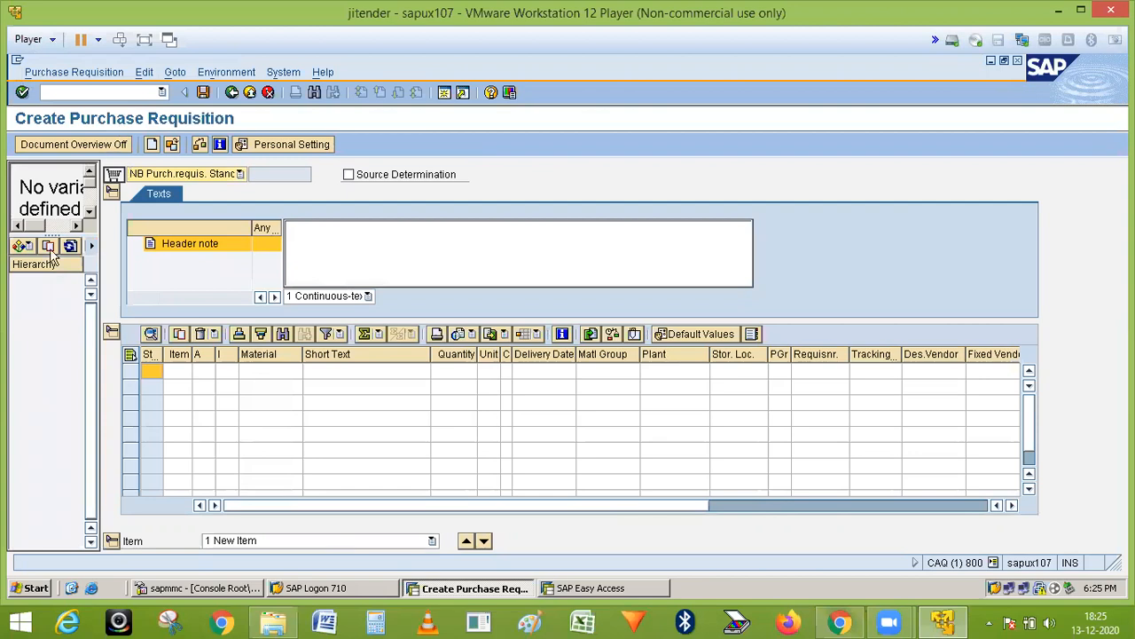
left_click(90, 211)
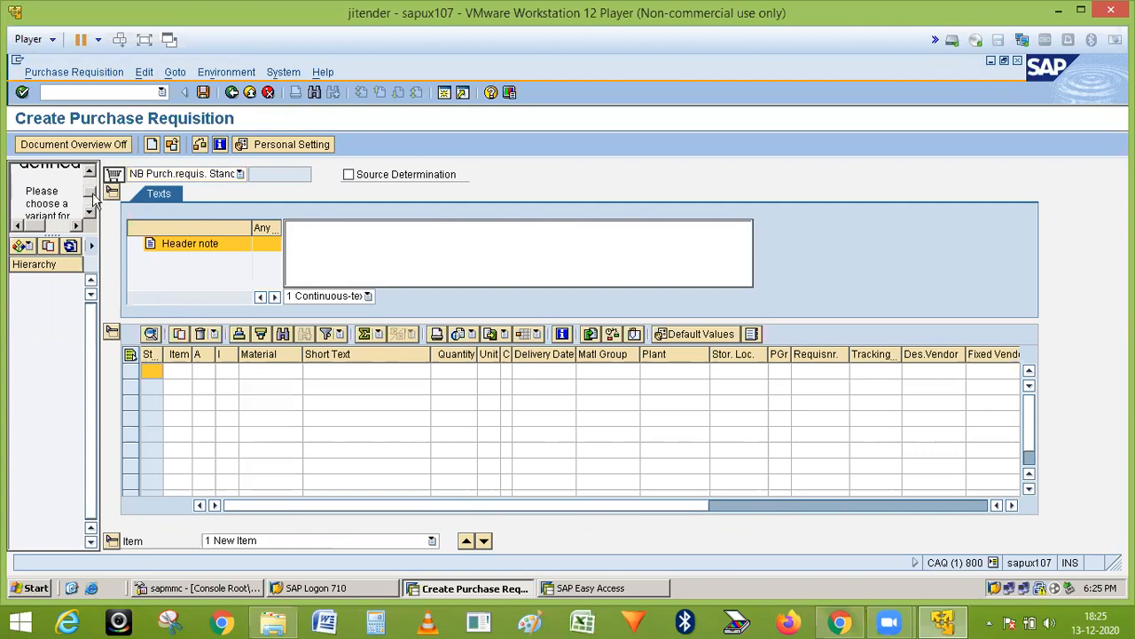
left_click(87, 147)
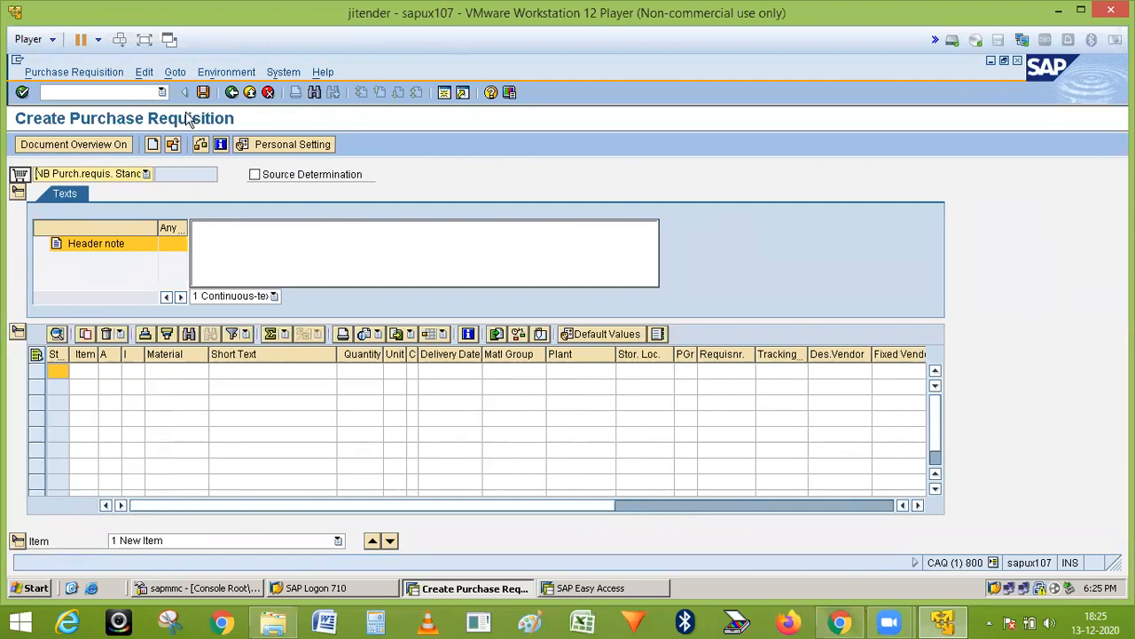
Step: Enter material 1420 with a requested quantity of 100 in the first row of the item overview
left_click(99, 92)
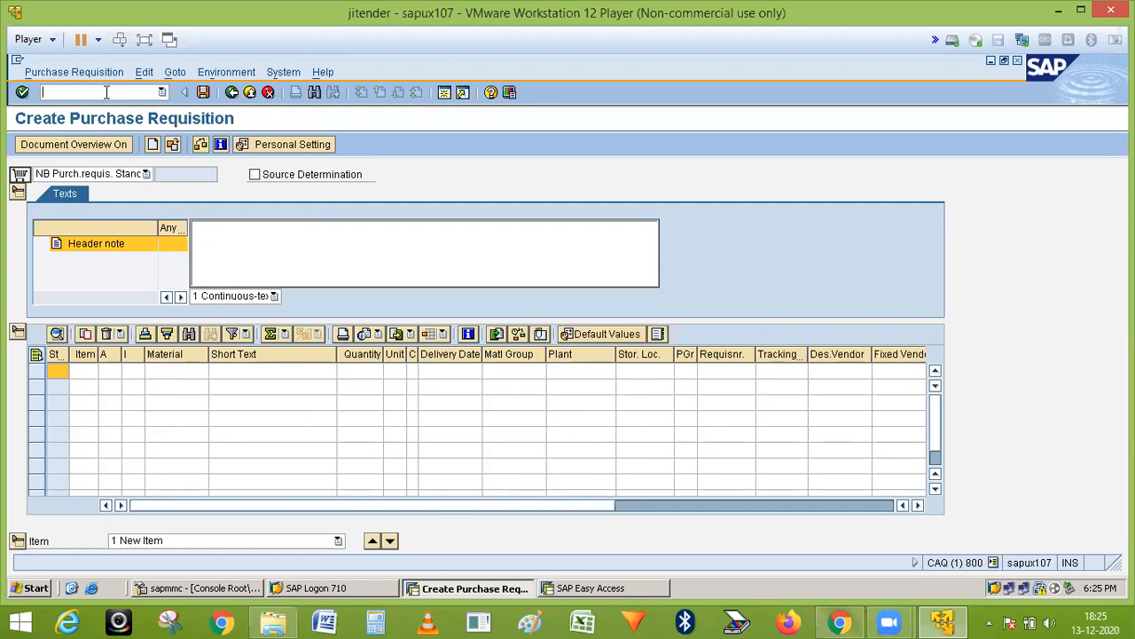
left_click(164, 380)
type("1420")
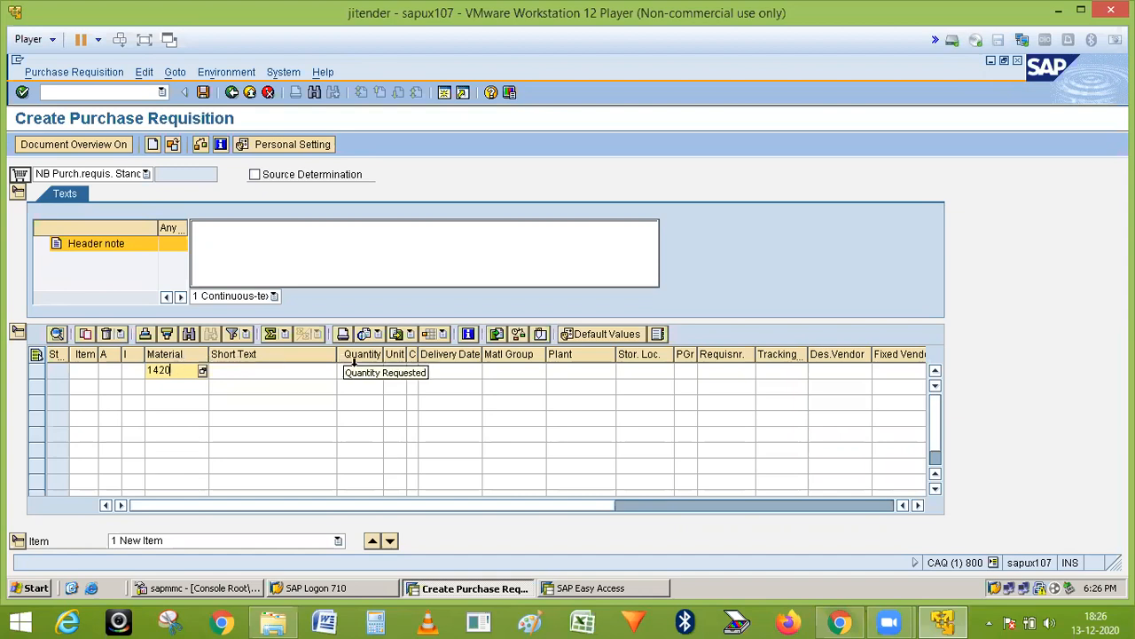
left_click(361, 374)
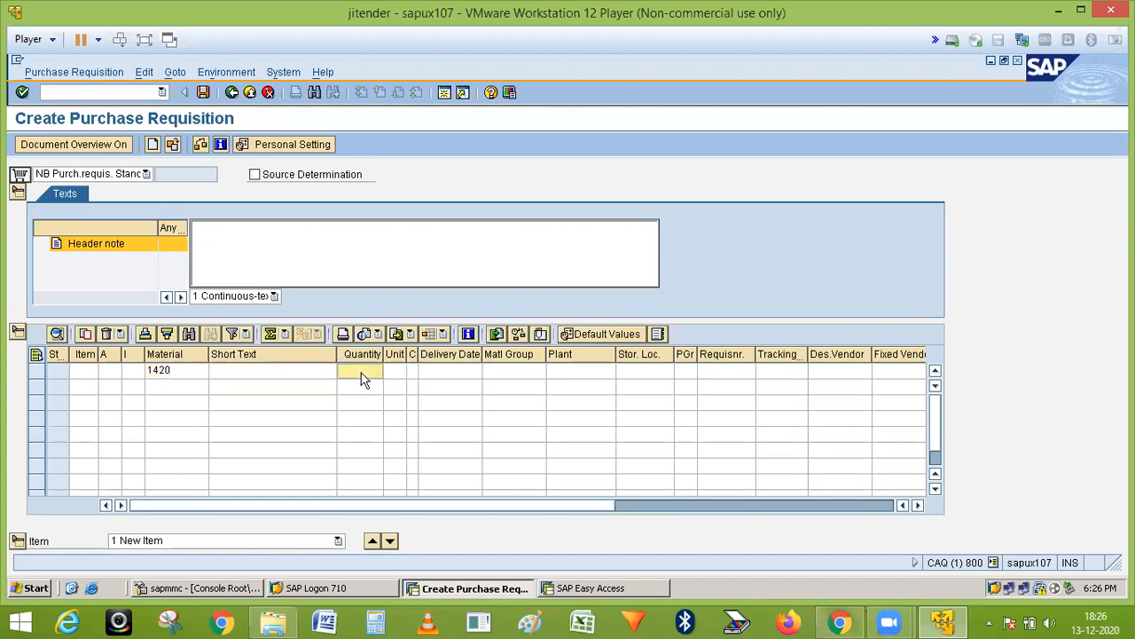
type("100")
Step: Assign the item to plant srs1, fill in its storage location and purchasing group 001, and validate the row
left_click(559, 374)
type("srs")
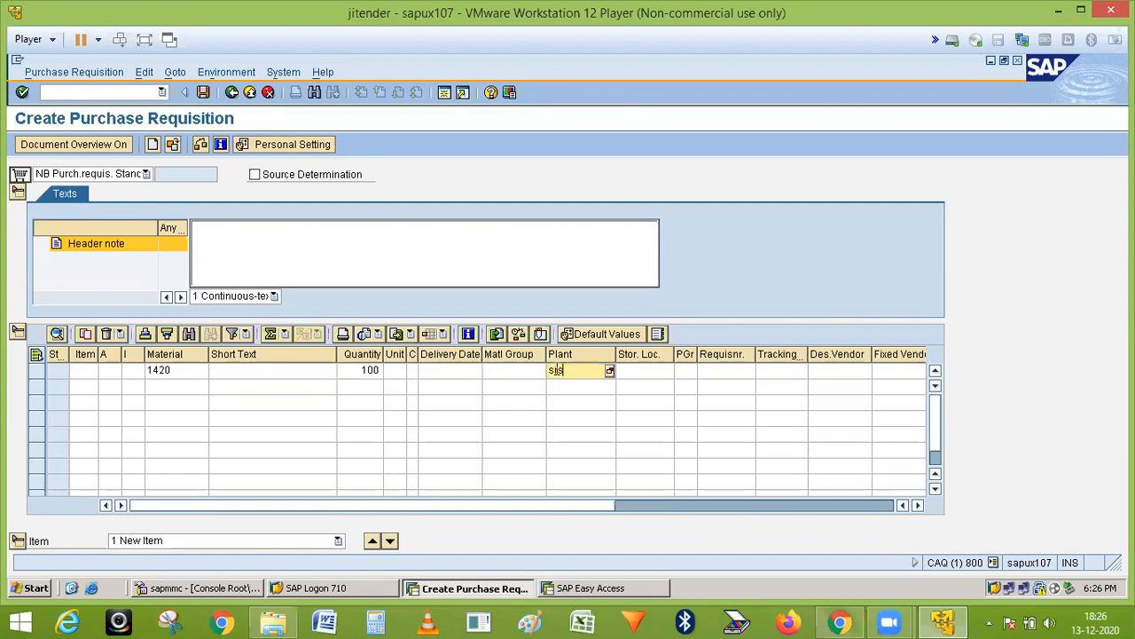
type("1")
left_click(633, 374)
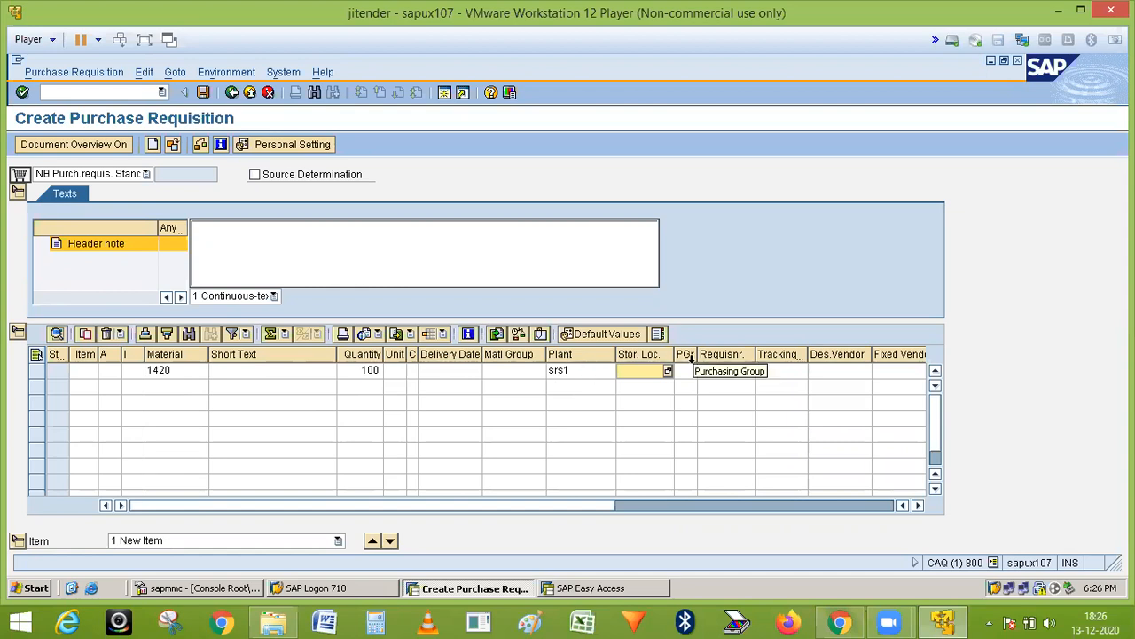
left_click(653, 380)
type("001")
key("Return")
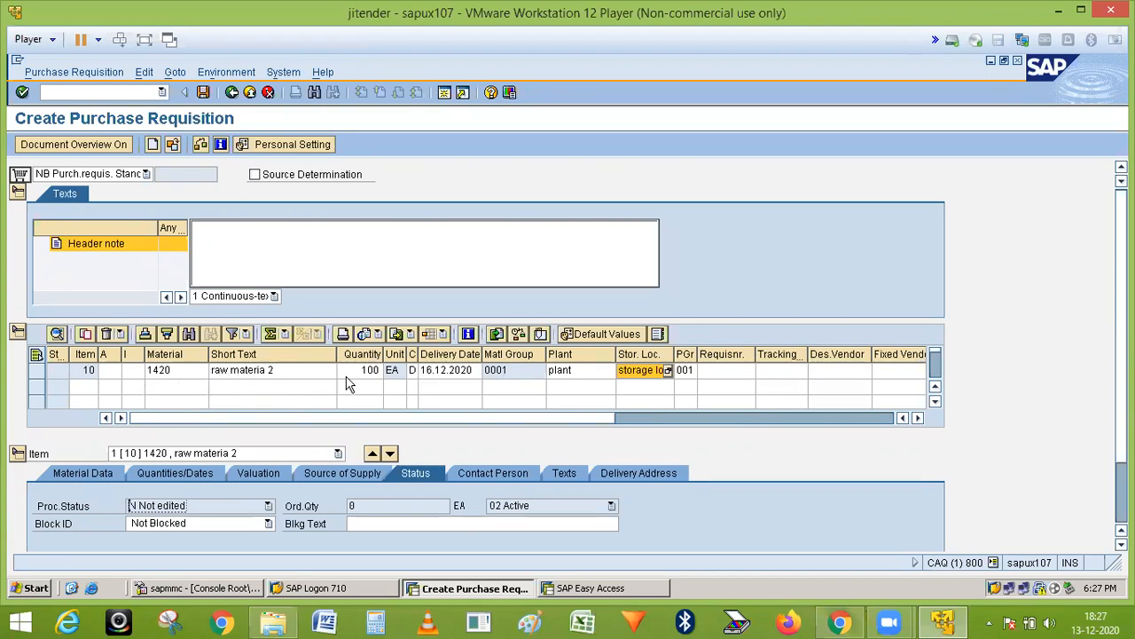
Step: Write the header note "A Grade material is required with all certificated quality" and select item row 10
left_click(443, 371)
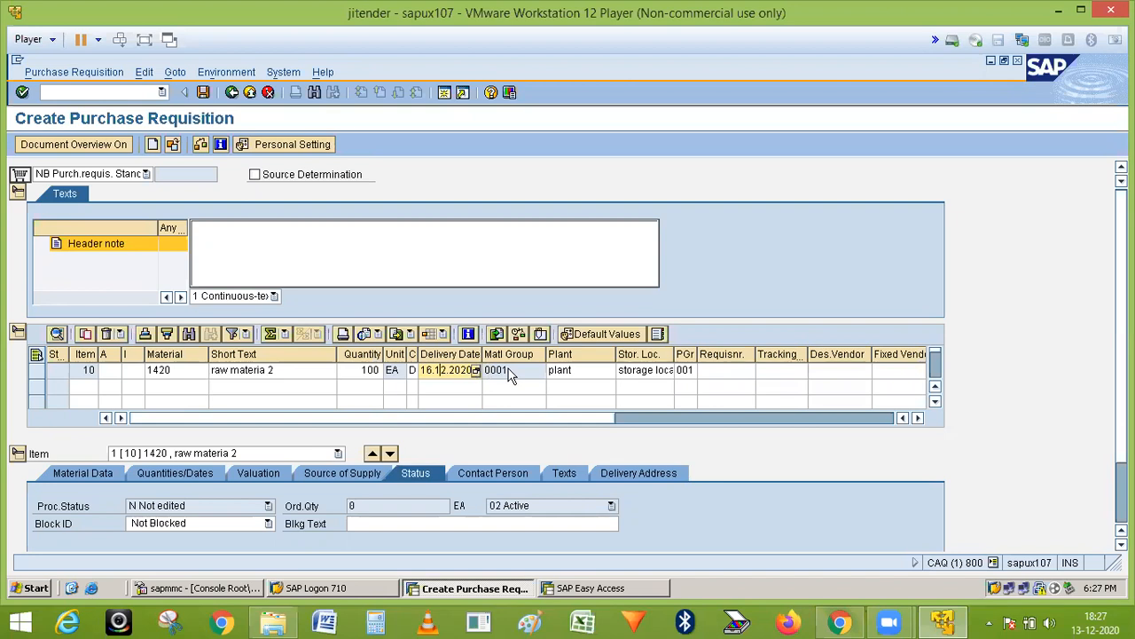
left_click(373, 248)
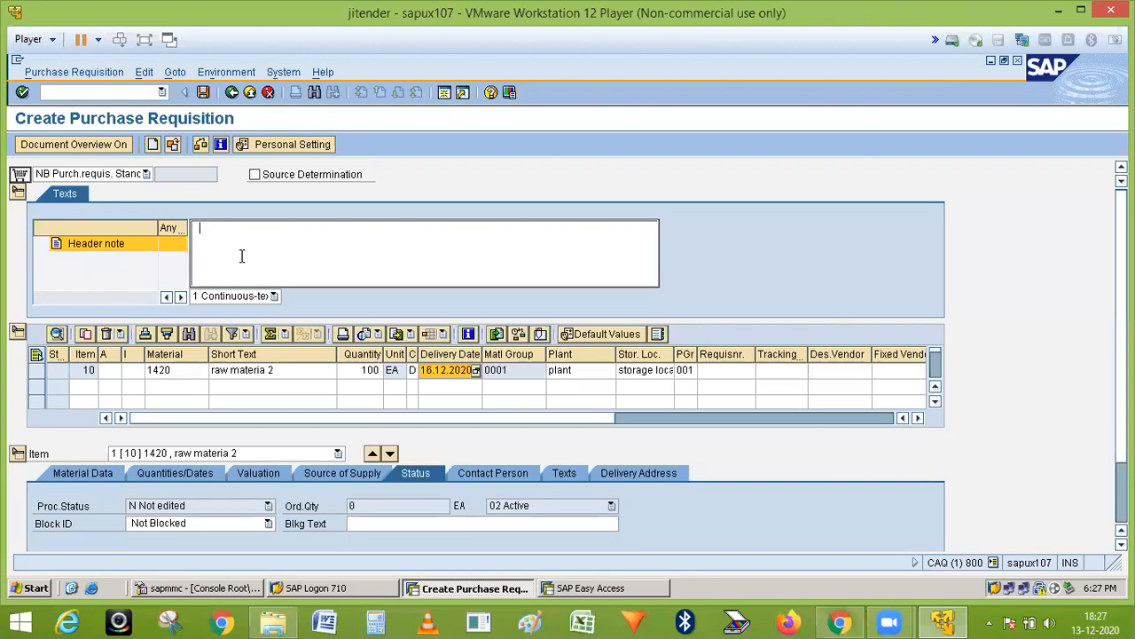
type("A Grade")
left_click(255, 228)
type("material is required")
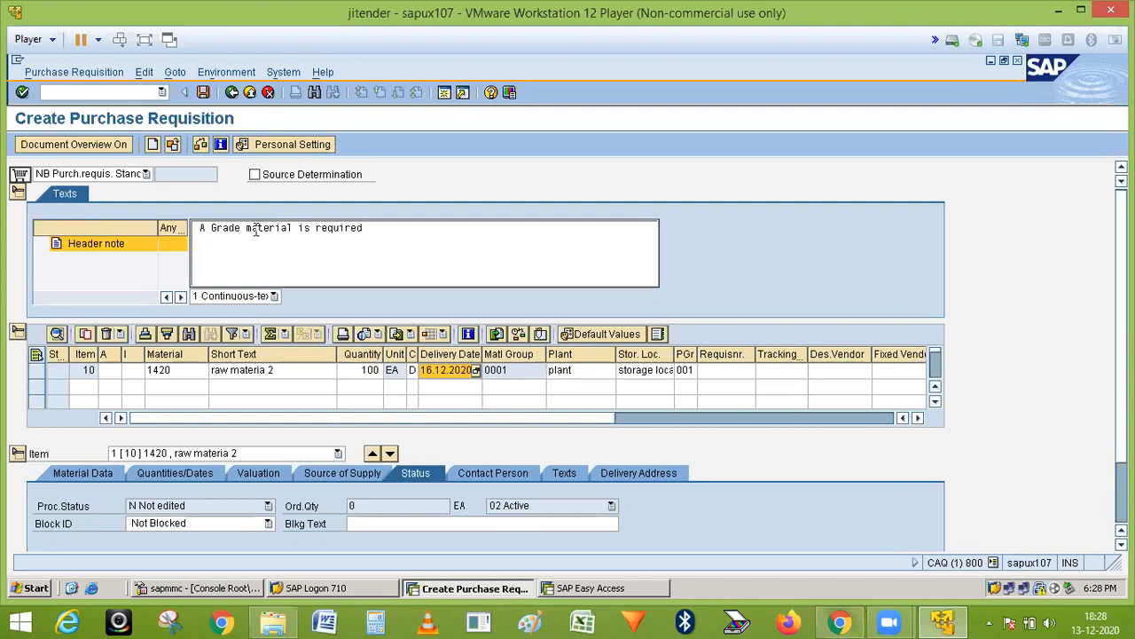
type(" with all certificated quality")
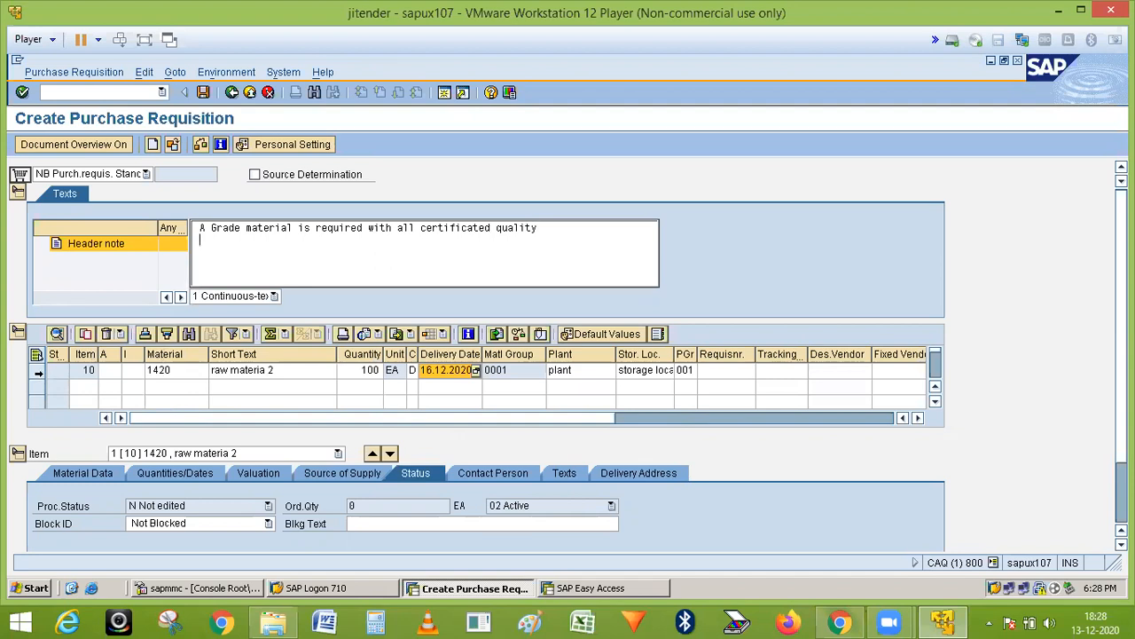
left_click(37, 371)
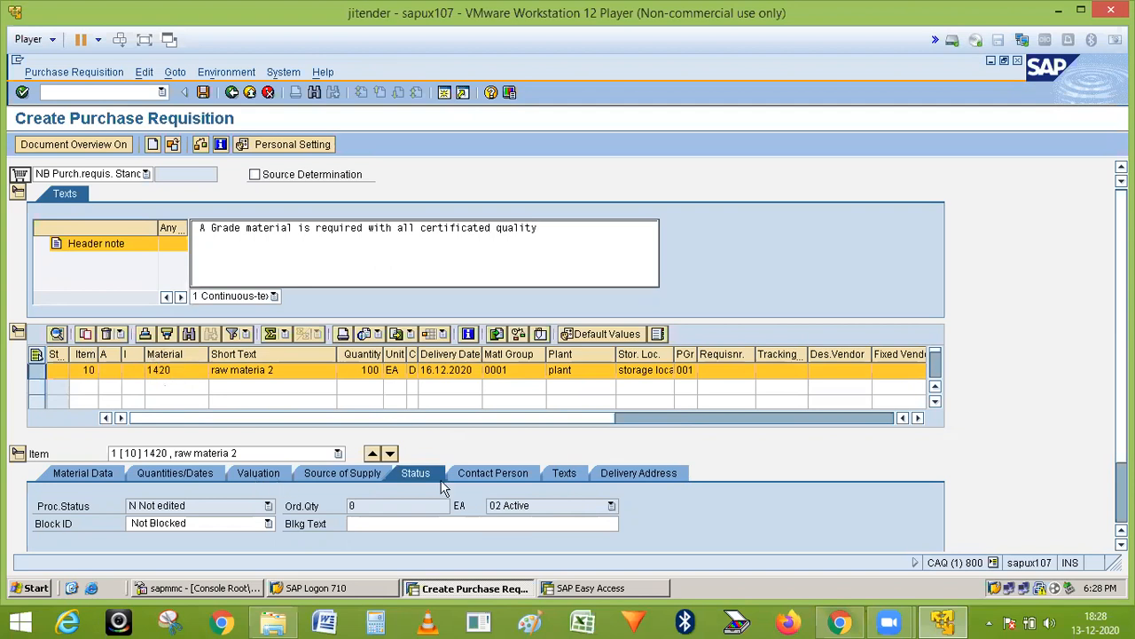
Step: Add the item text "required urgentrly" to item 10 and keep that item selected in the item details
left_click(564, 470)
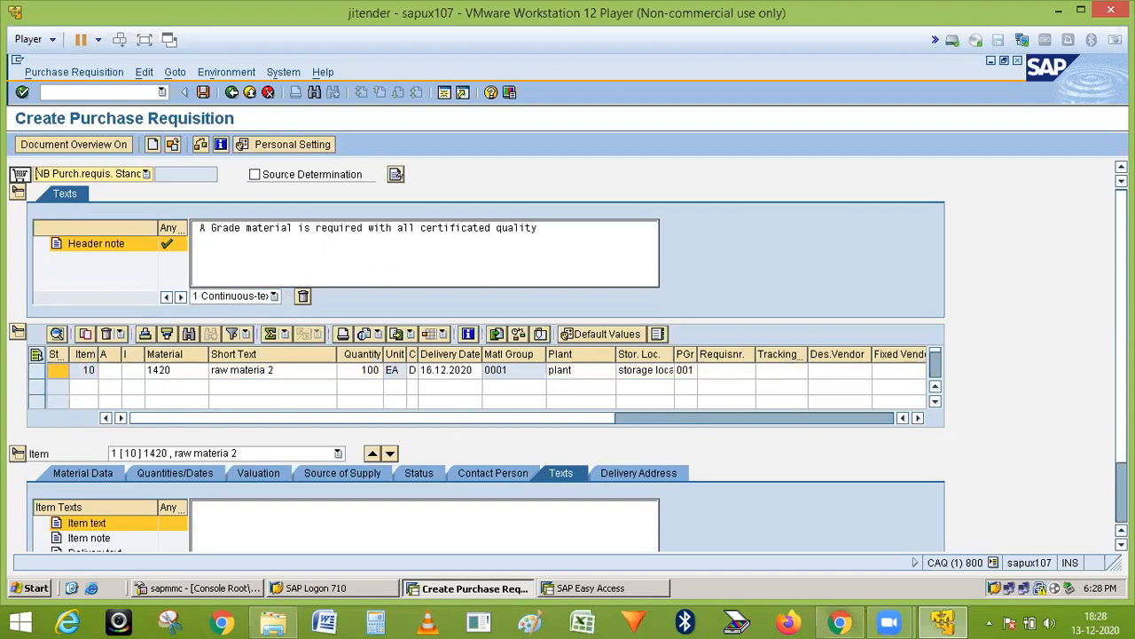
left_click(213, 506)
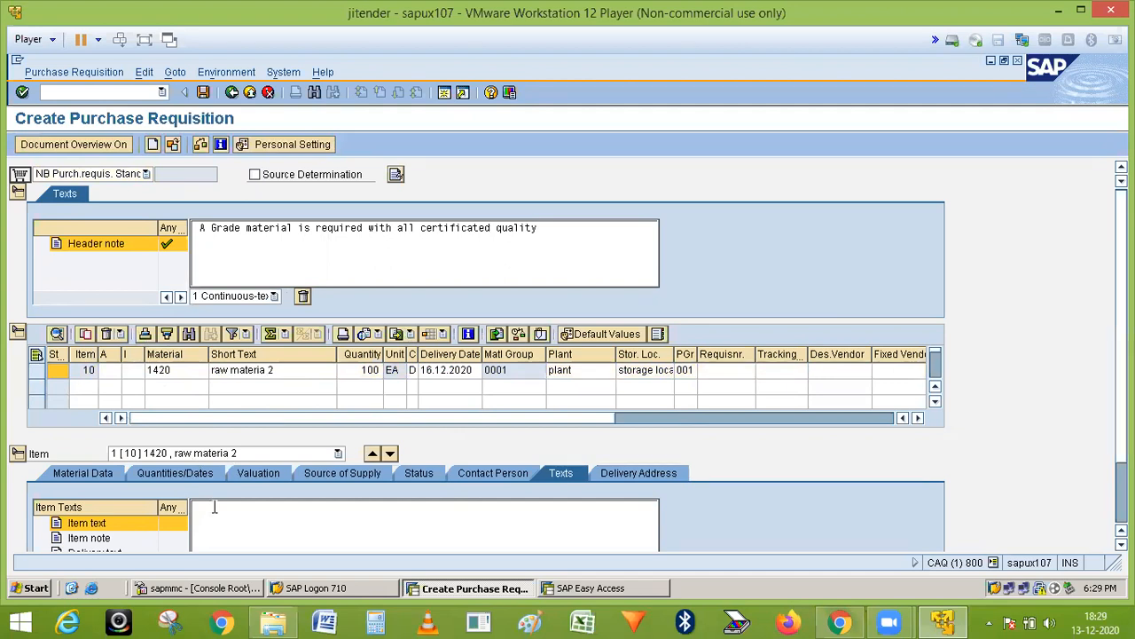
type("required urgentrly")
left_click(338, 453)
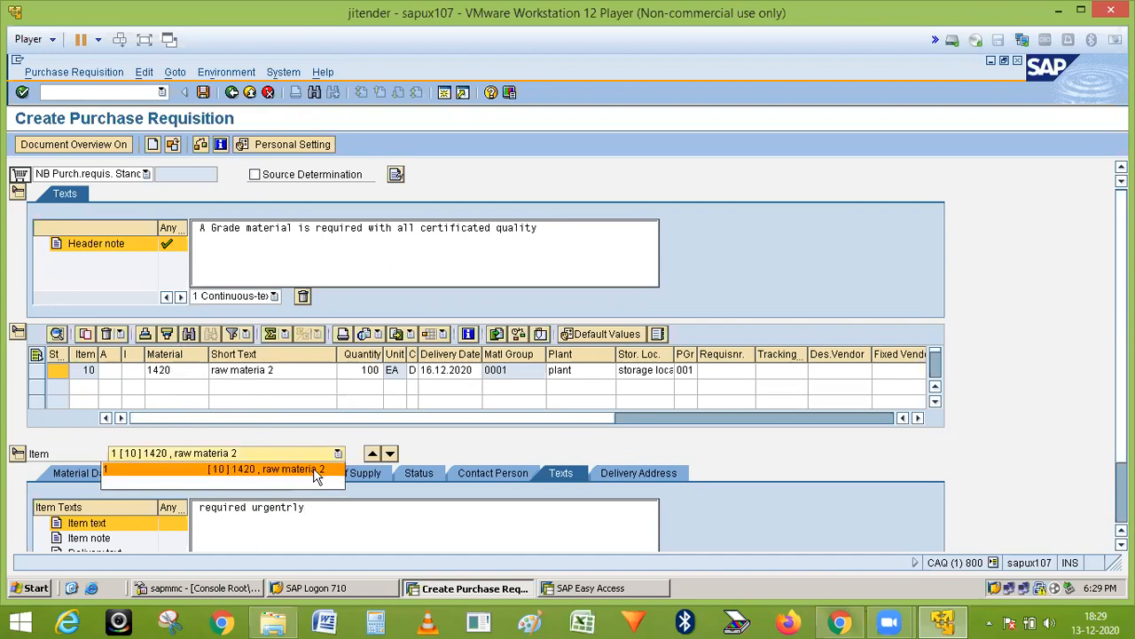
left_click(336, 465)
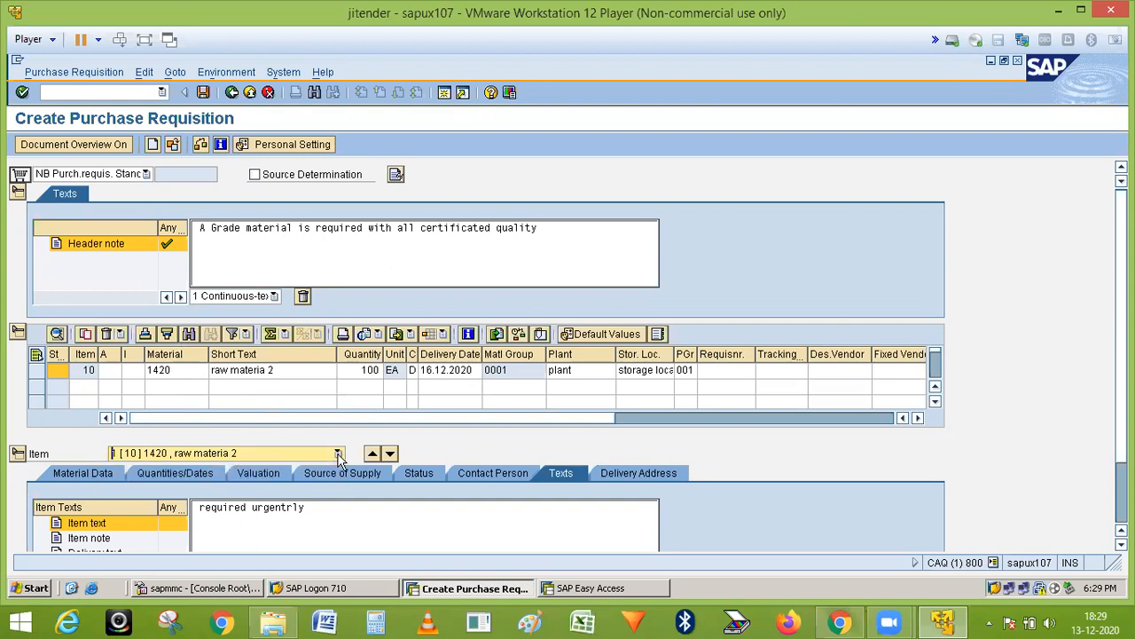
Step: Enter a second requisition item for material 1421 with plant srs1 and storage location 001, and validate it
left_click(186, 389)
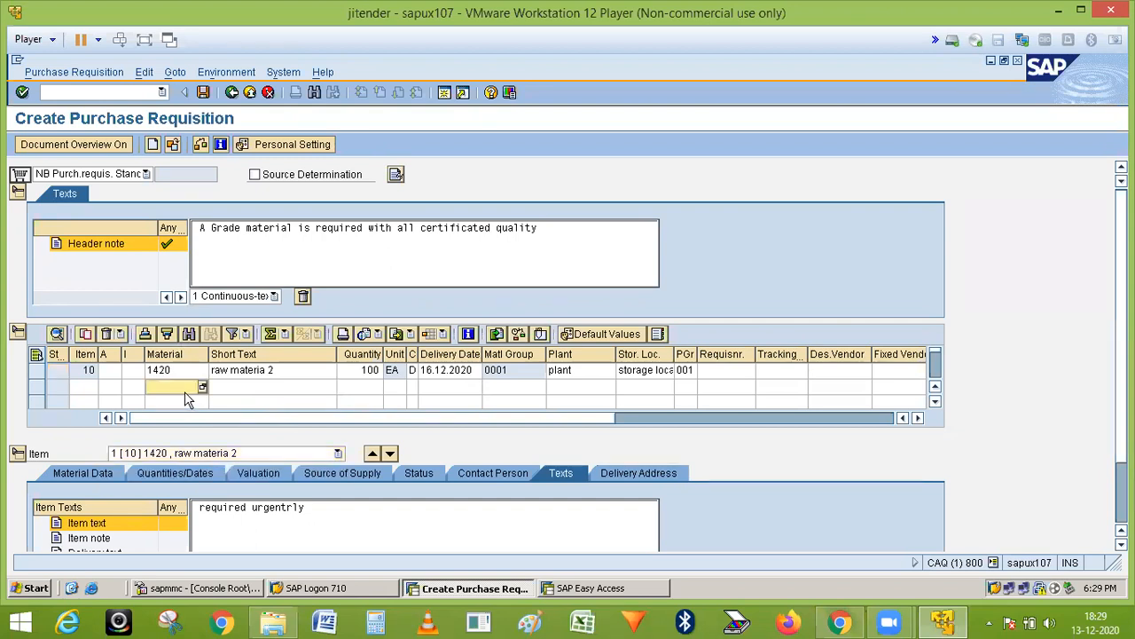
type("1421")
left_click(562, 389)
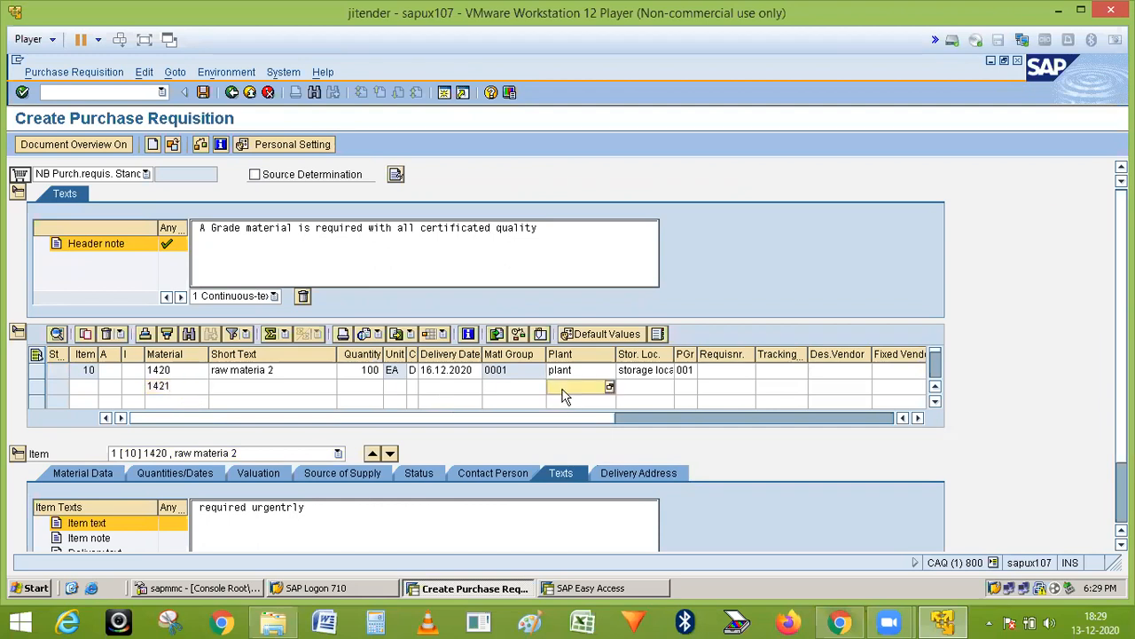
type("st")
type("or")
type("1")
left_click(645, 394)
type("001")
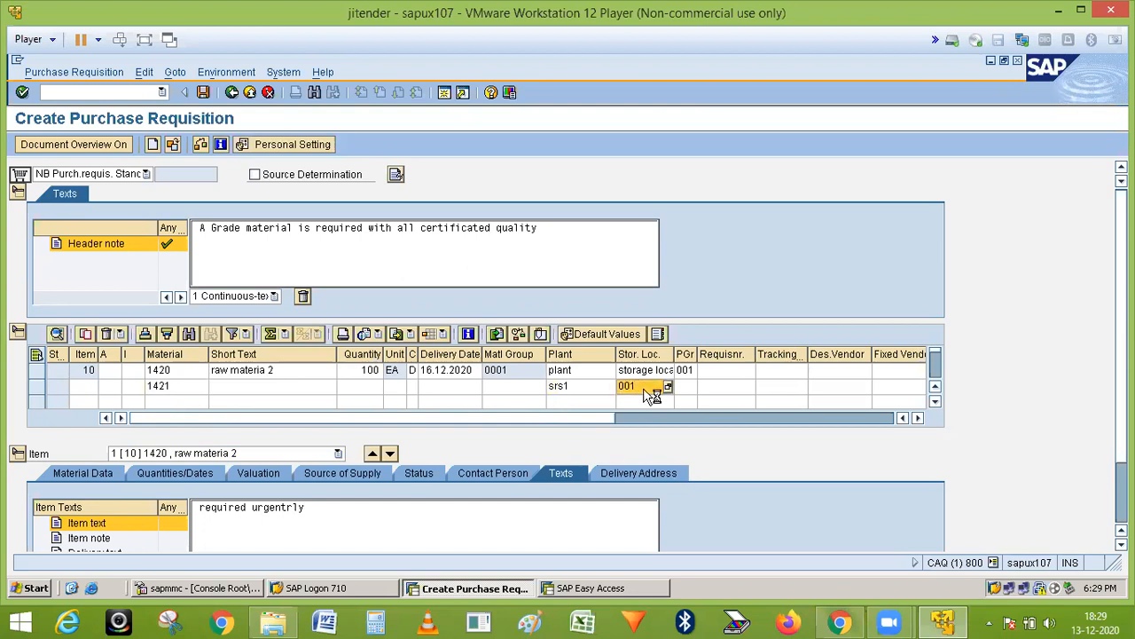
key("Return")
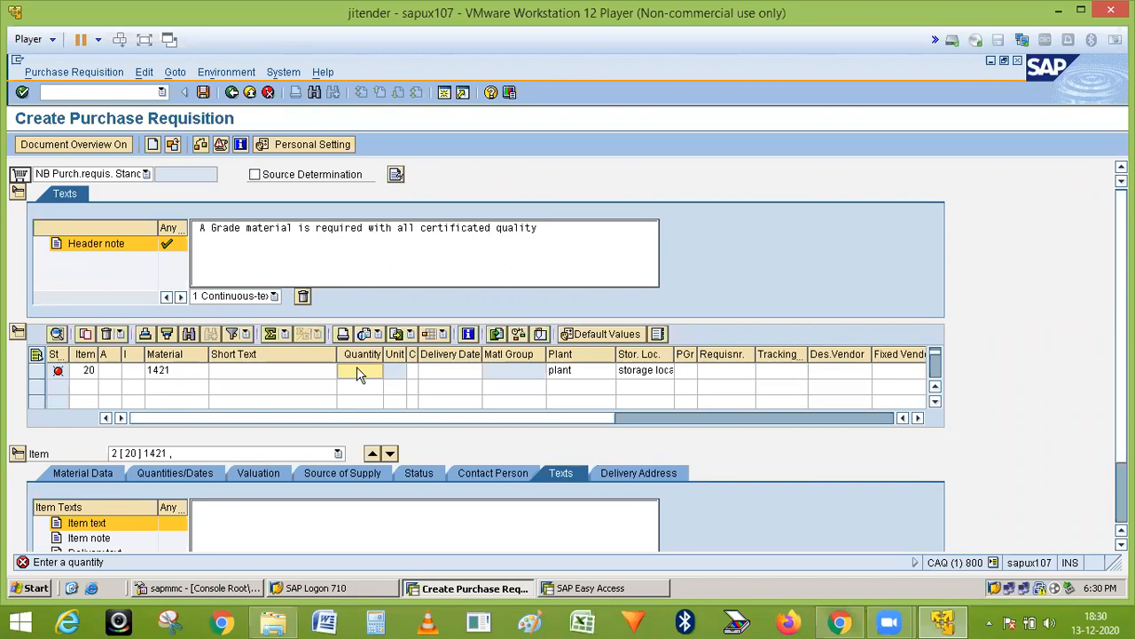
Step: Give item 20 a quantity of 100 and change its material to 1420
type("100")
key("Return")
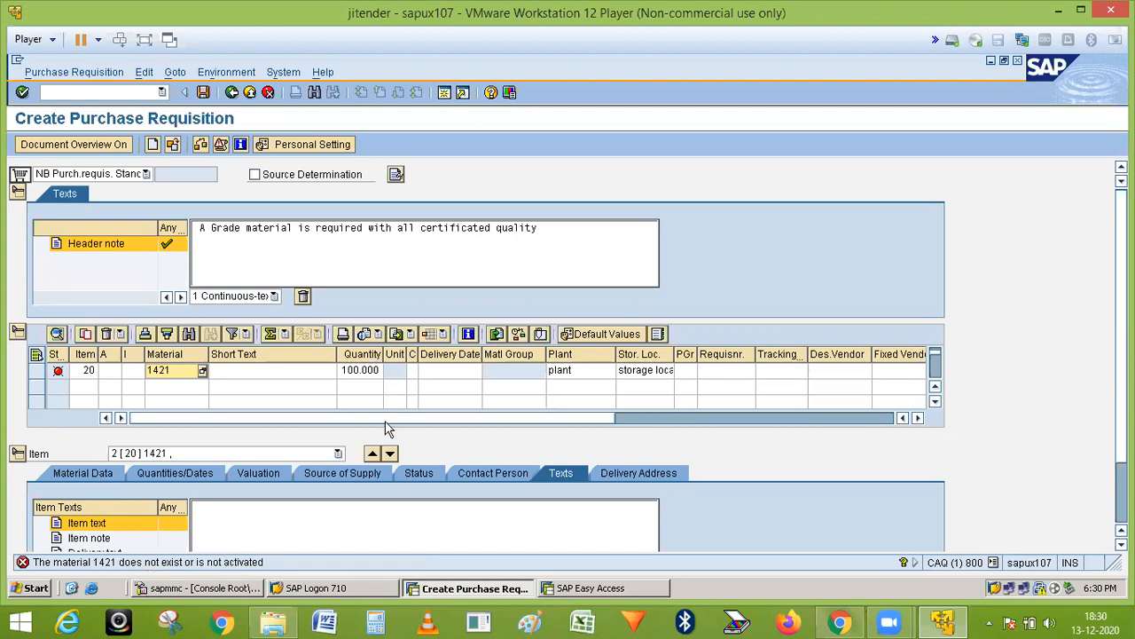
left_click(180, 373)
key("BackSpace")
type("0")
key("Return")
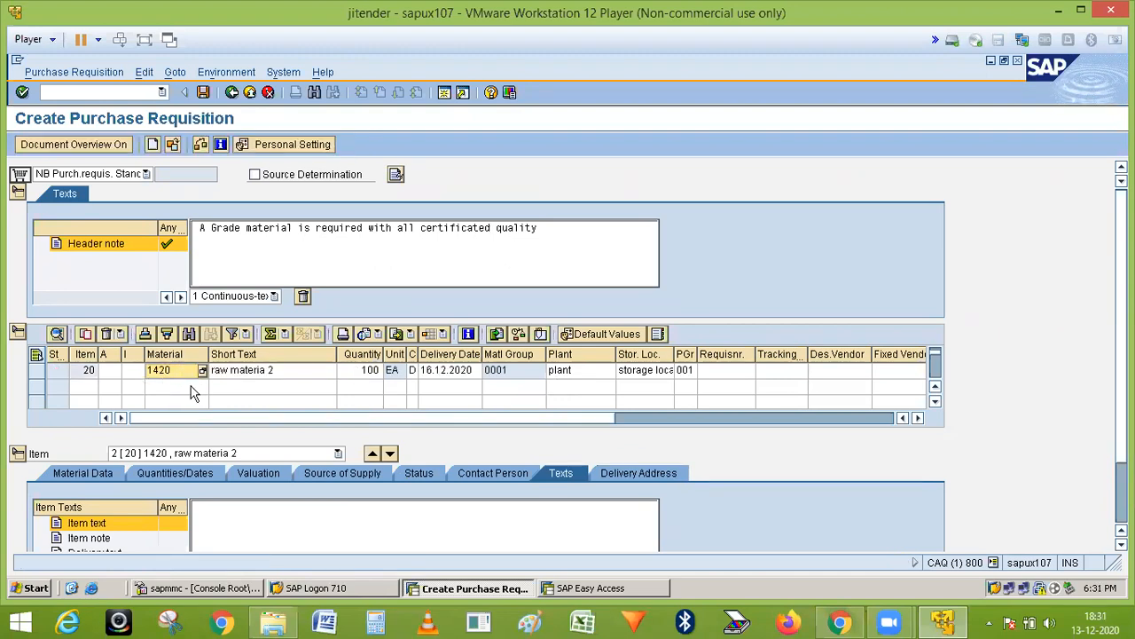
left_click(934, 388)
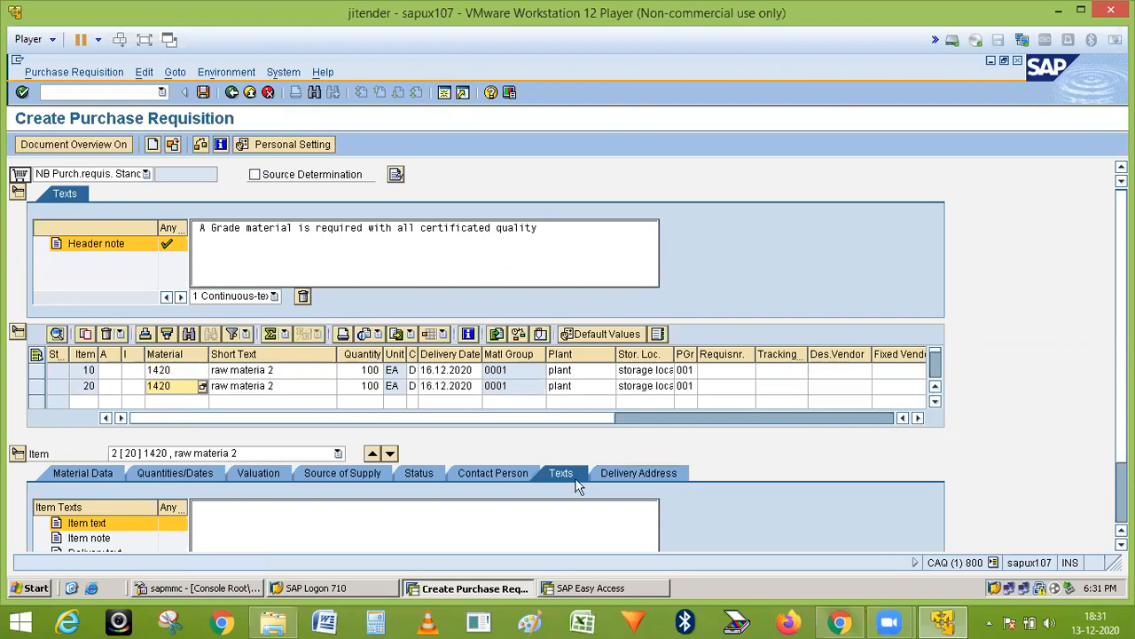
Step: Check item 10's text, return to item 20 and write its item text "From Tata"
left_click(260, 535)
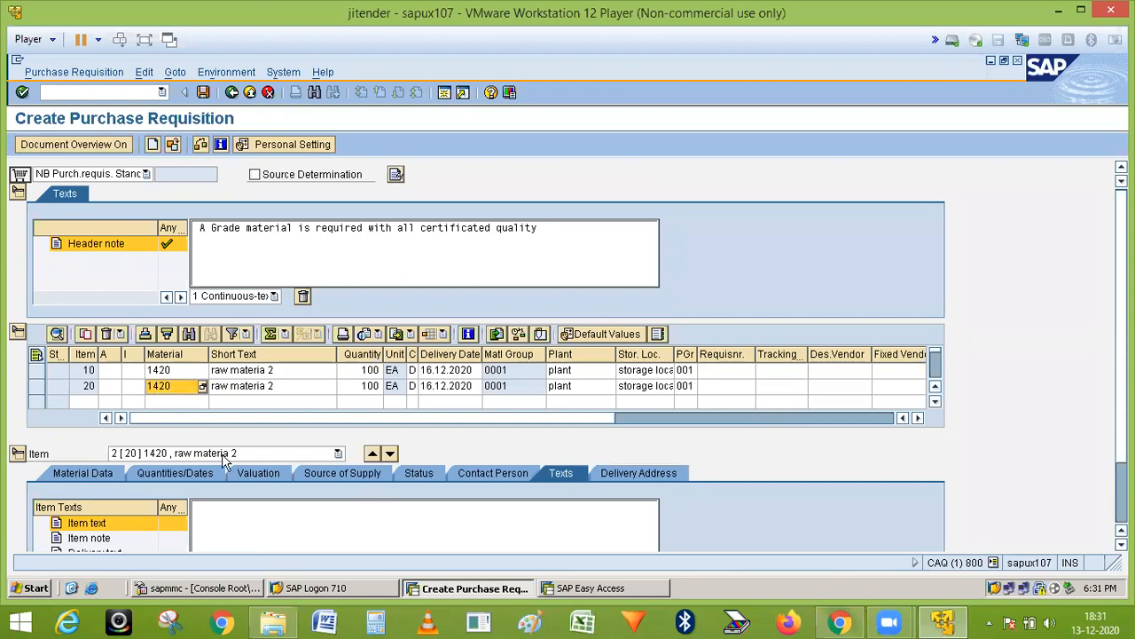
left_click(373, 454)
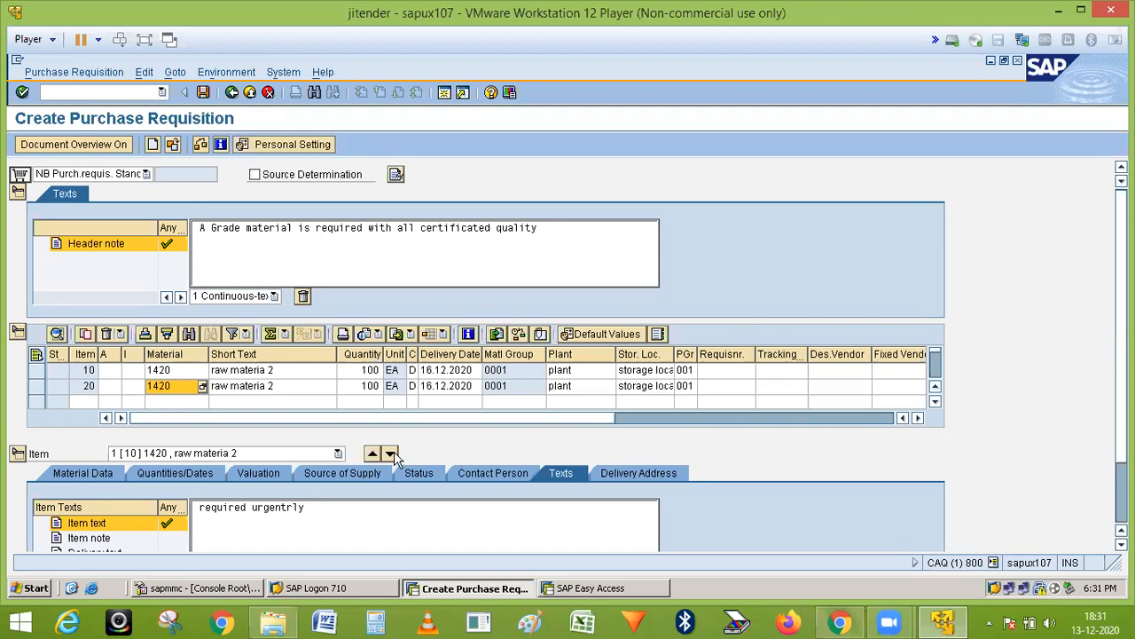
left_click(390, 454)
left_click(249, 507)
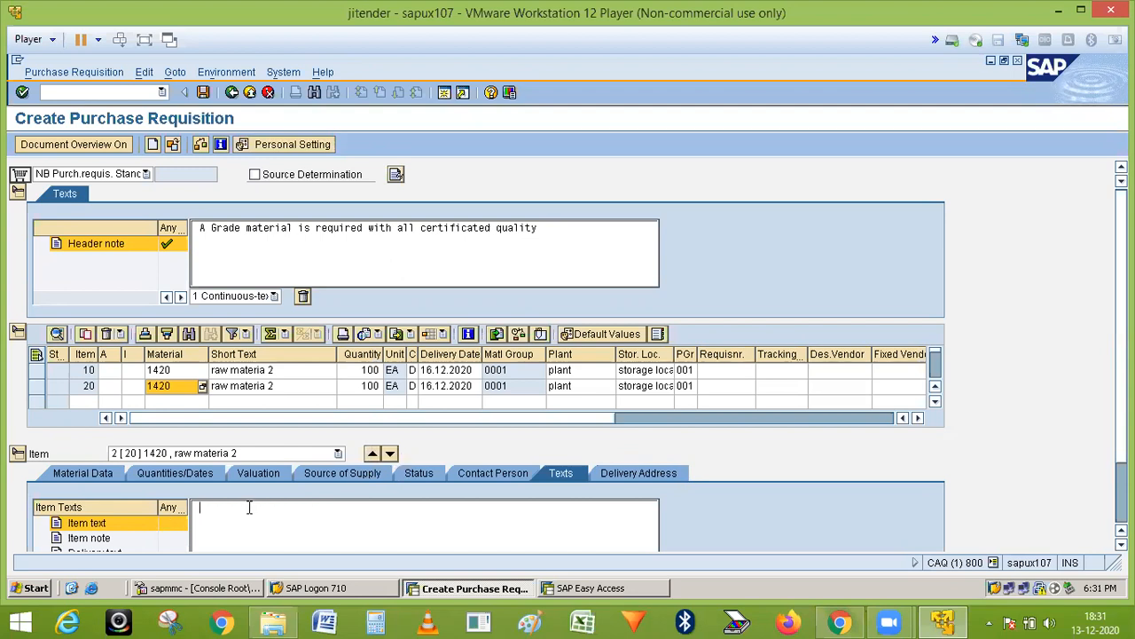
type("V")
key("BackSpace")
type("From B")
key("BackSpace")
type("Tatat")
key("BackSpace")
Step: Examine the material data of item 20, including the vendor material number field
left_click(104, 475)
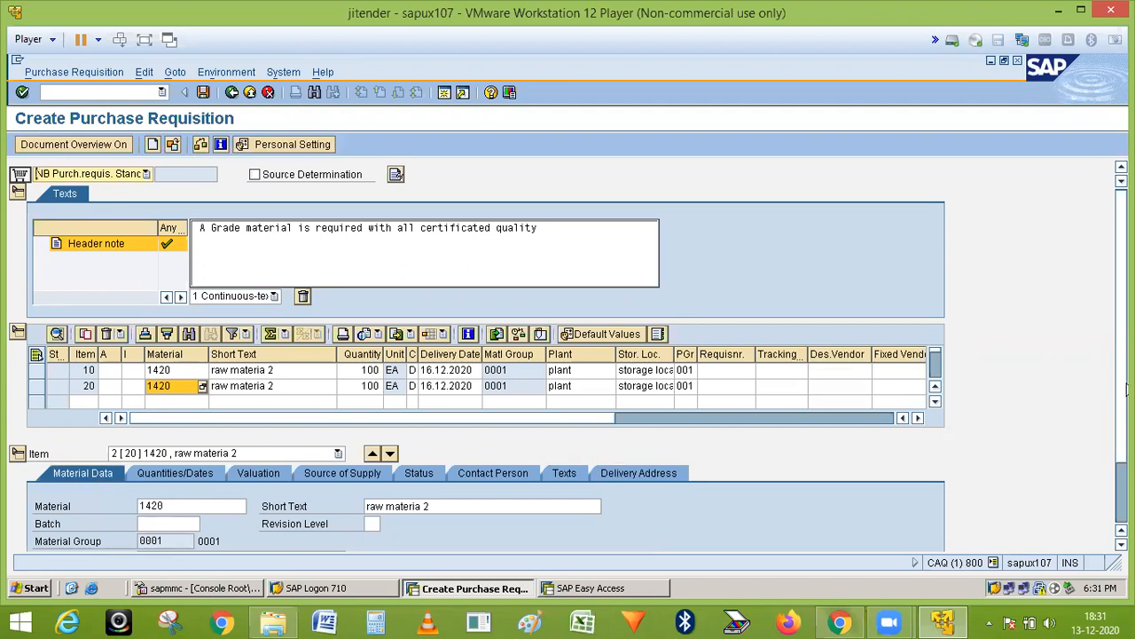
left_click_drag(1122, 388, 1125, 433)
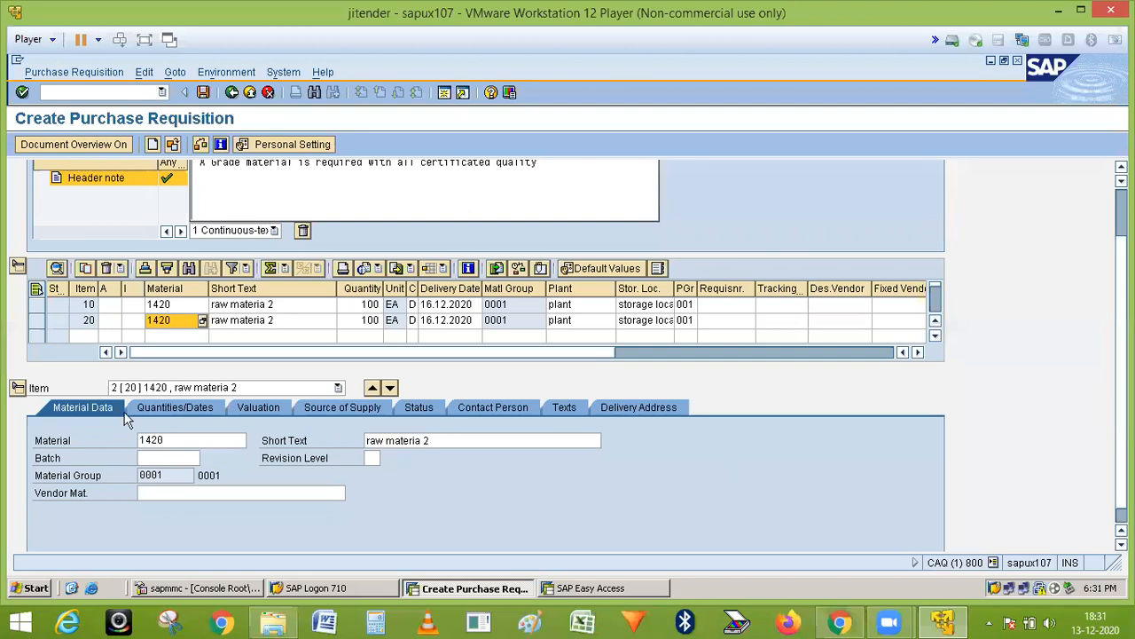
left_click(187, 440)
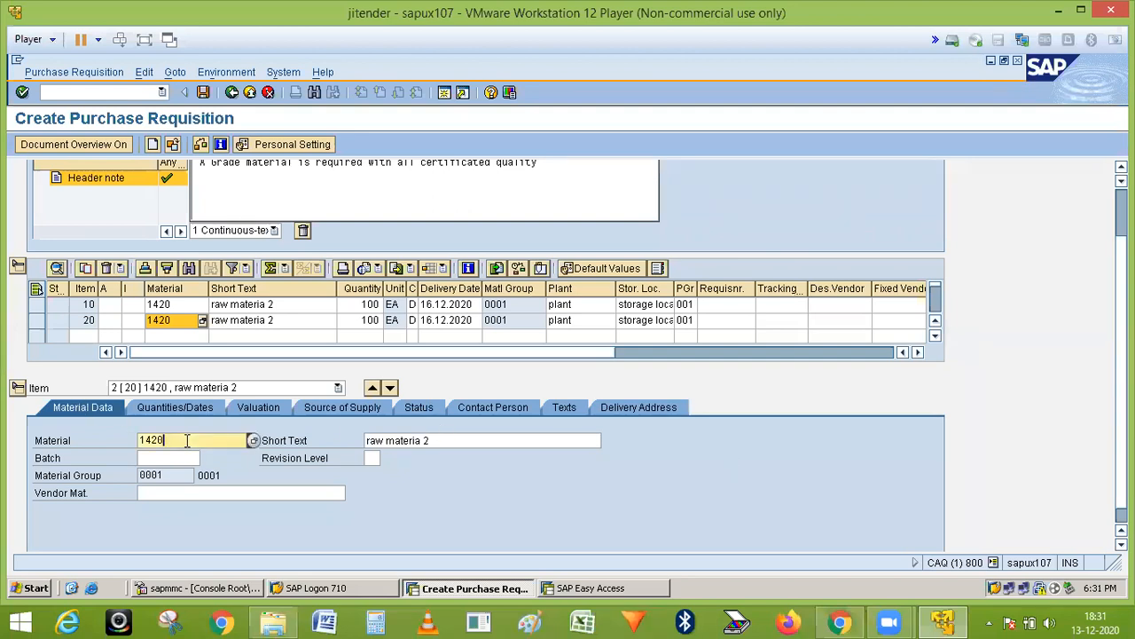
left_click(105, 494)
left_click(106, 493)
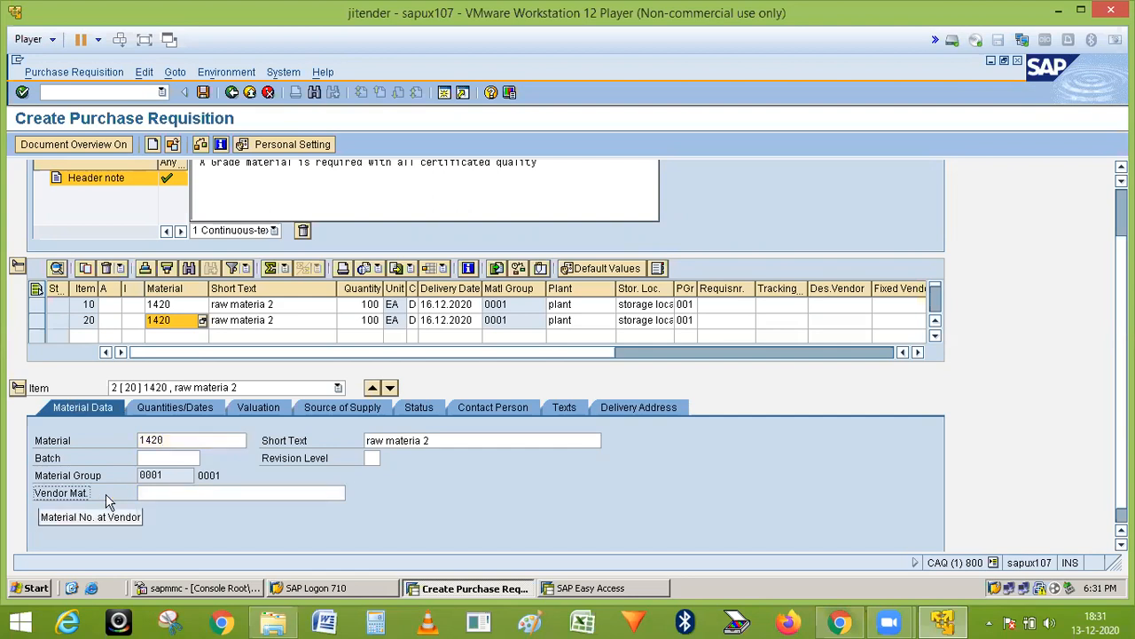
left_click(158, 493)
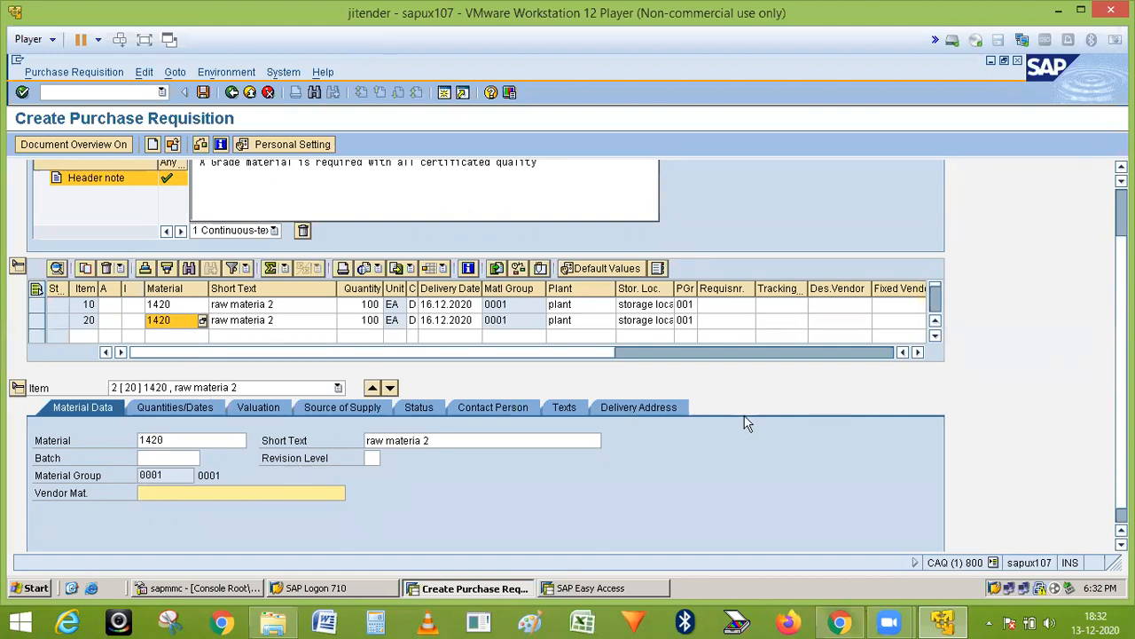
Step: Set the requisitioner to HR for item 10 and PRD for item 20
left_click(723, 301)
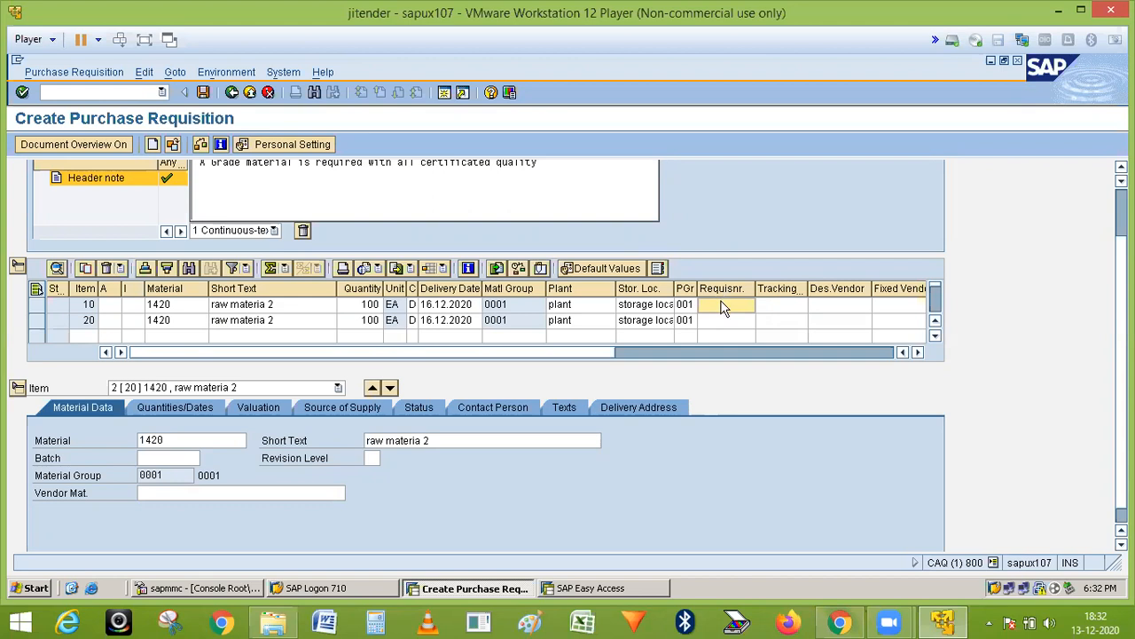
left_click(723, 306)
type("HR")
left_click(715, 323)
type("PRD")
Step: Enter tracking number 123 for both items 10 and 20
left_click(789, 308)
left_click(771, 306)
type("12")
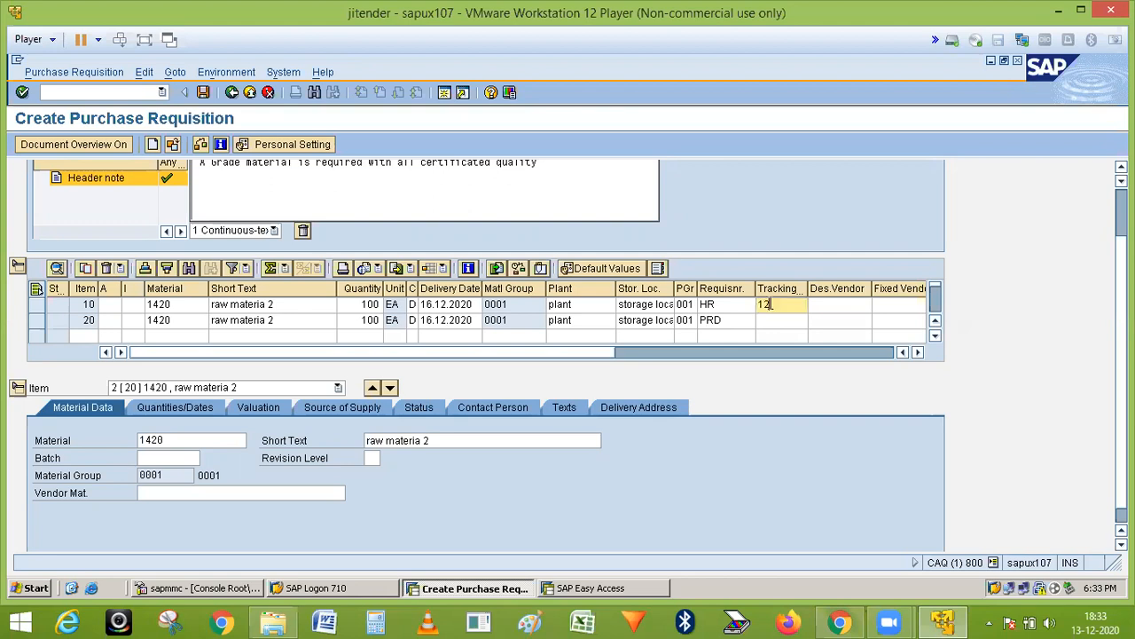
type("3")
left_click(771, 318)
type("123")
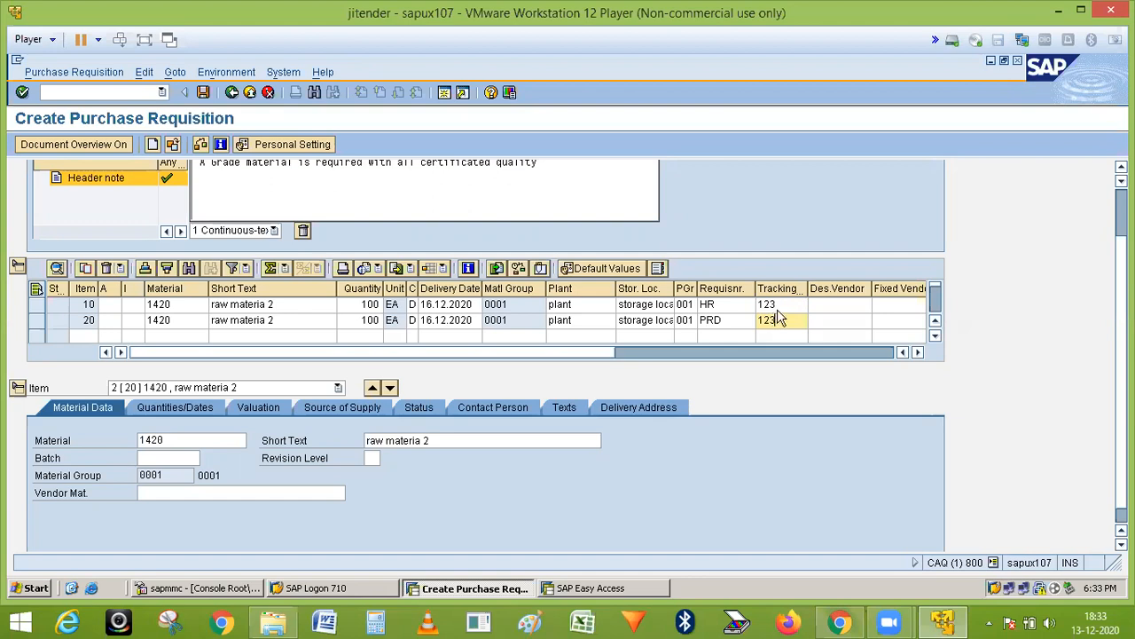
Step: Replace the tracking number of both items 10 and 20 with JIO 5G
left_click(777, 304)
key("BackSpace")
key("BackSpace")
key("BackSpace")
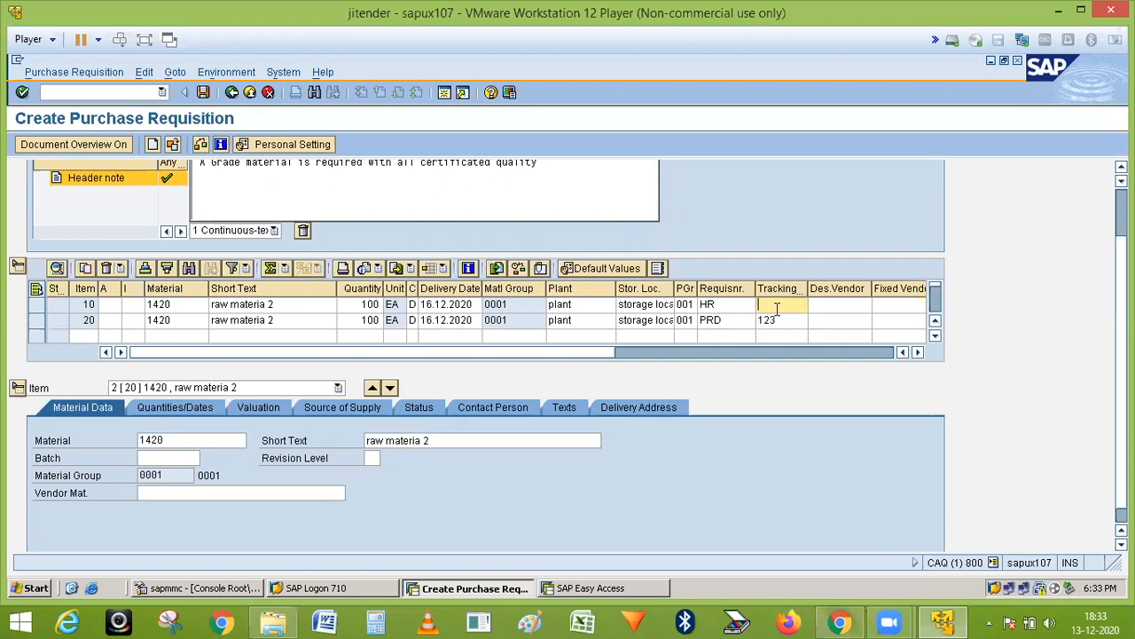
type("JIO")
left_click(786, 323)
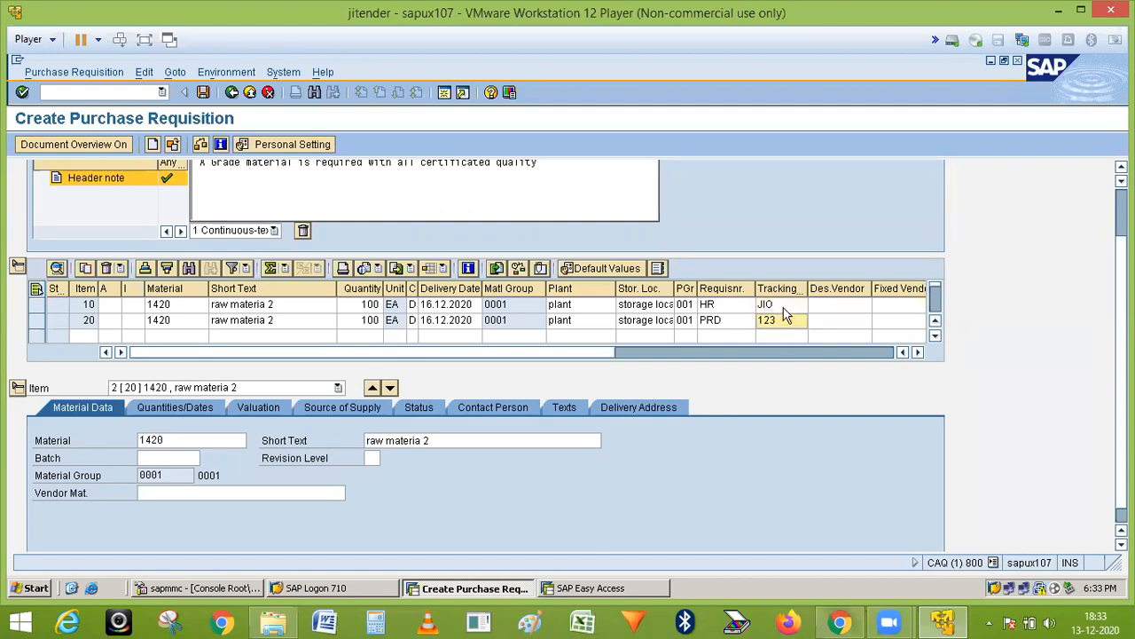
left_click(783, 309)
type("JIO")
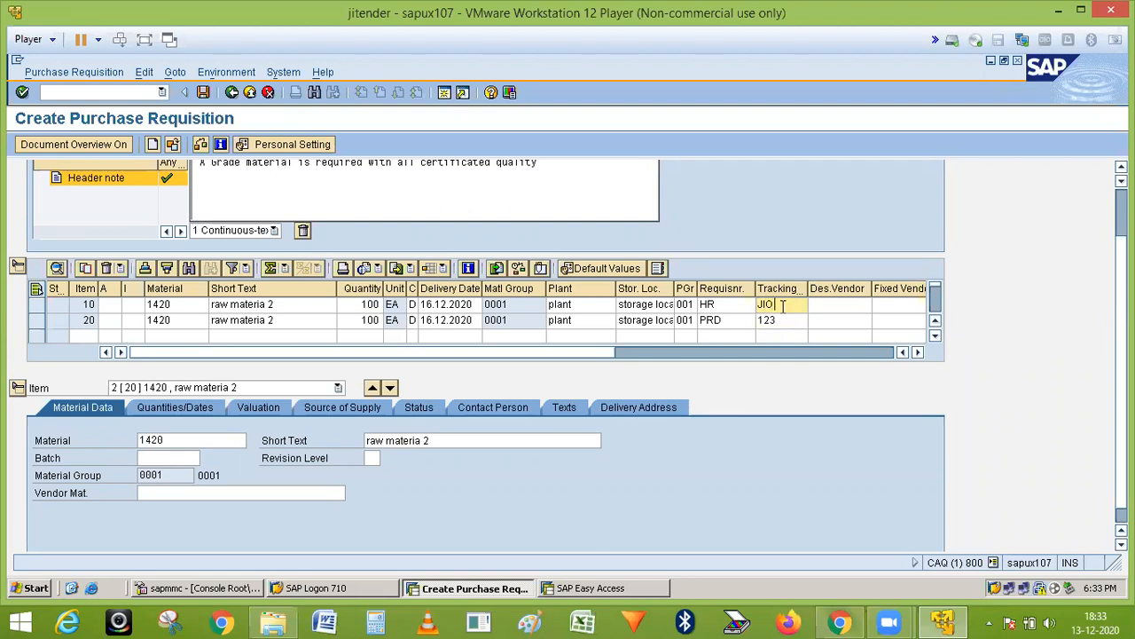
type("56")
left_click(783, 319)
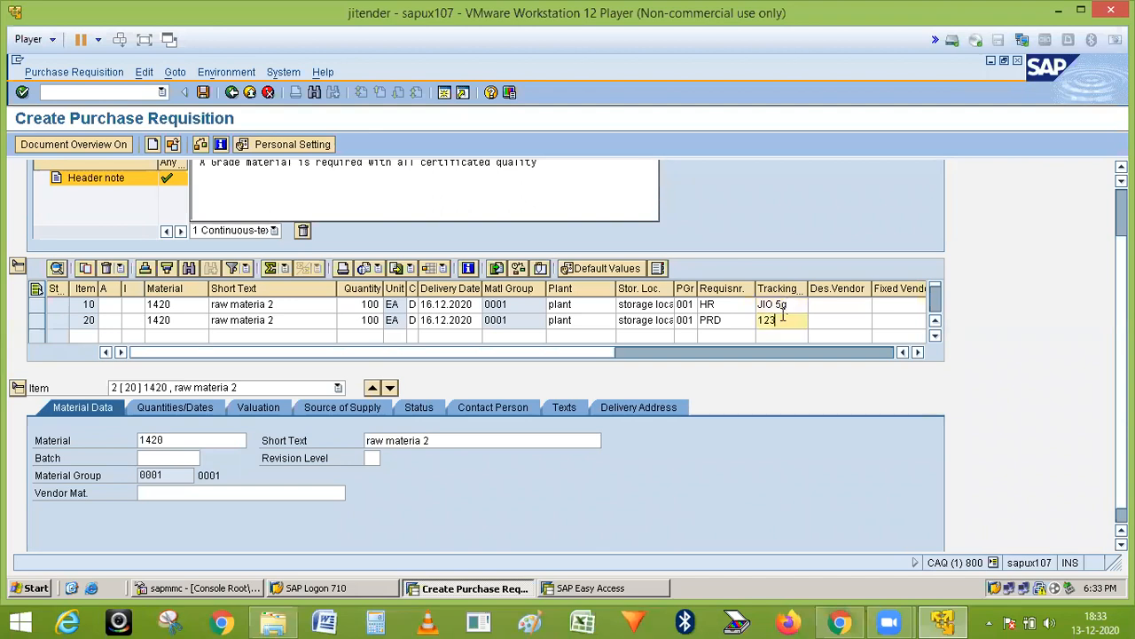
key("BackSpace")
key("BackSpace")
key("BackSpace")
type("JIO 5g")
Step: Review the quantities and dates of item 20, briefly switching its Closed indicator on and off
left_click(194, 408)
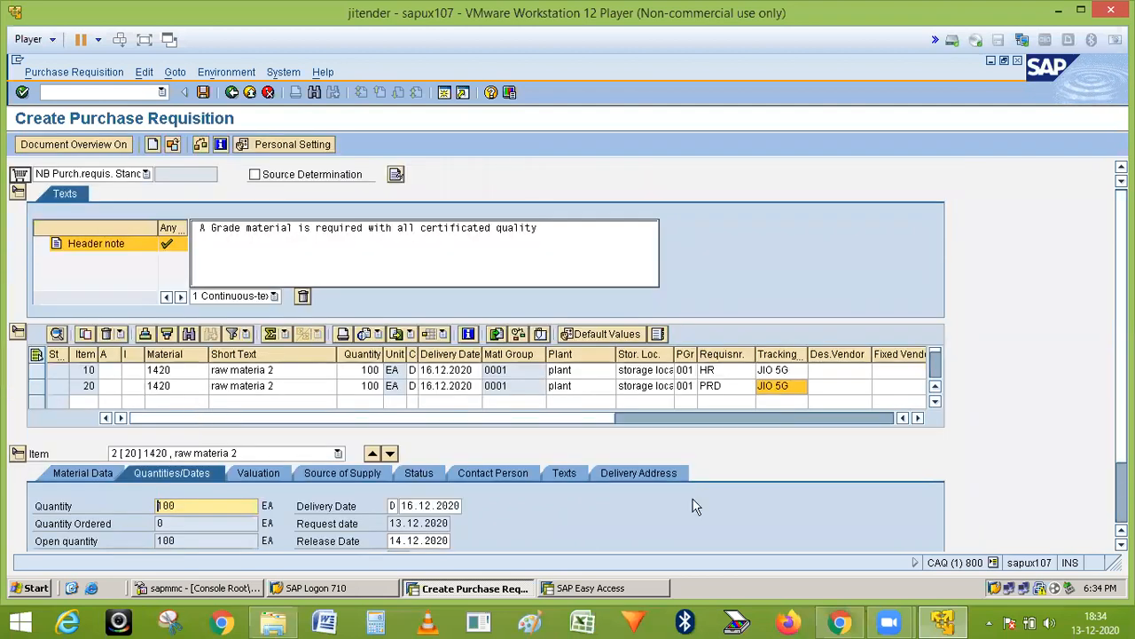
left_click_drag(1123, 440, 1123, 488)
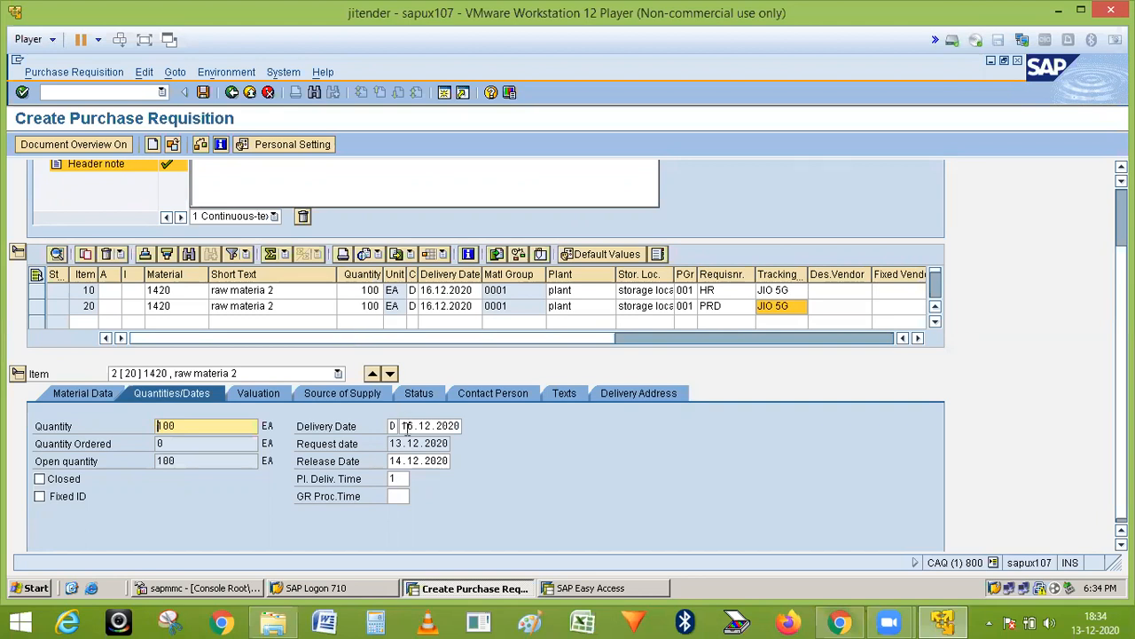
left_click(430, 442)
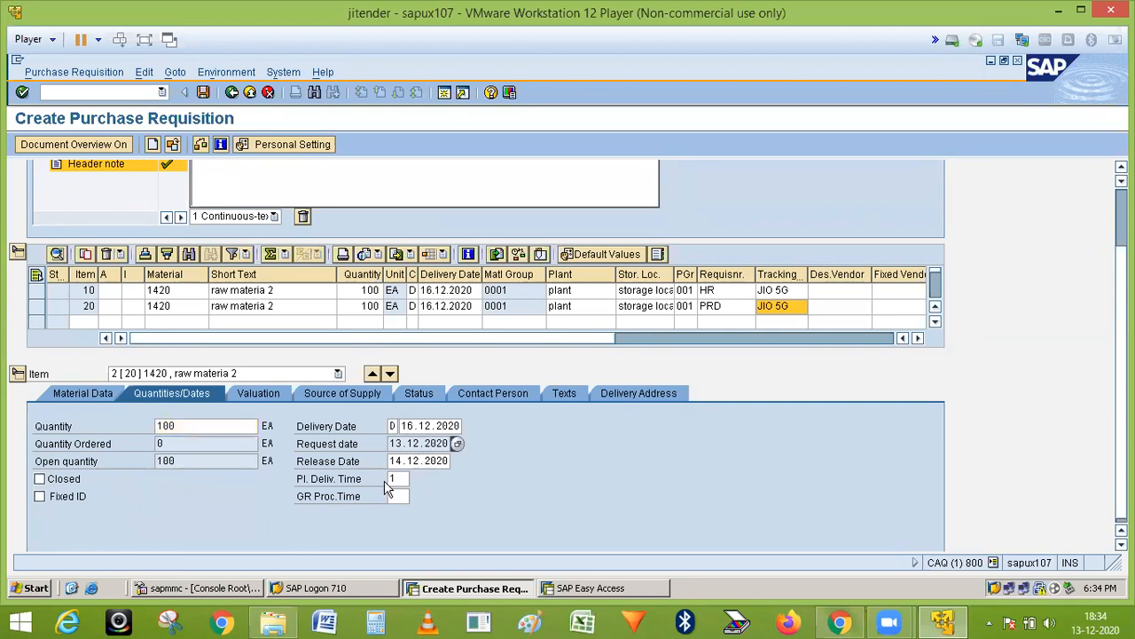
left_click(184, 426)
left_click(177, 444)
left_click(39, 479)
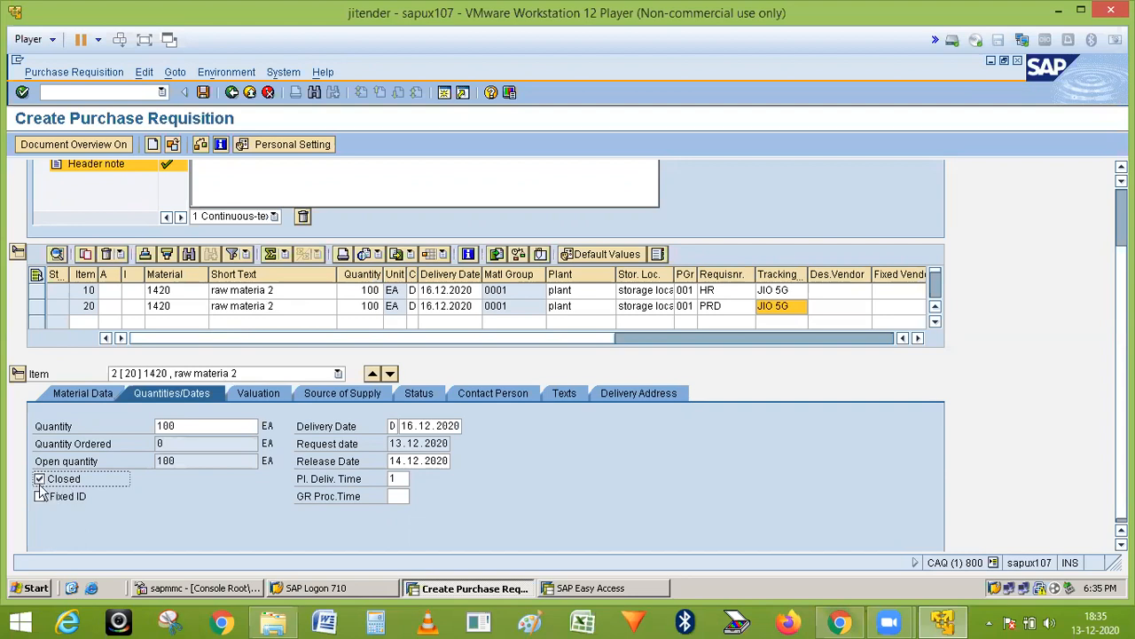
left_click(39, 481)
Step: Delete item 20 from the item overview and confirm the deletion
left_click(35, 309)
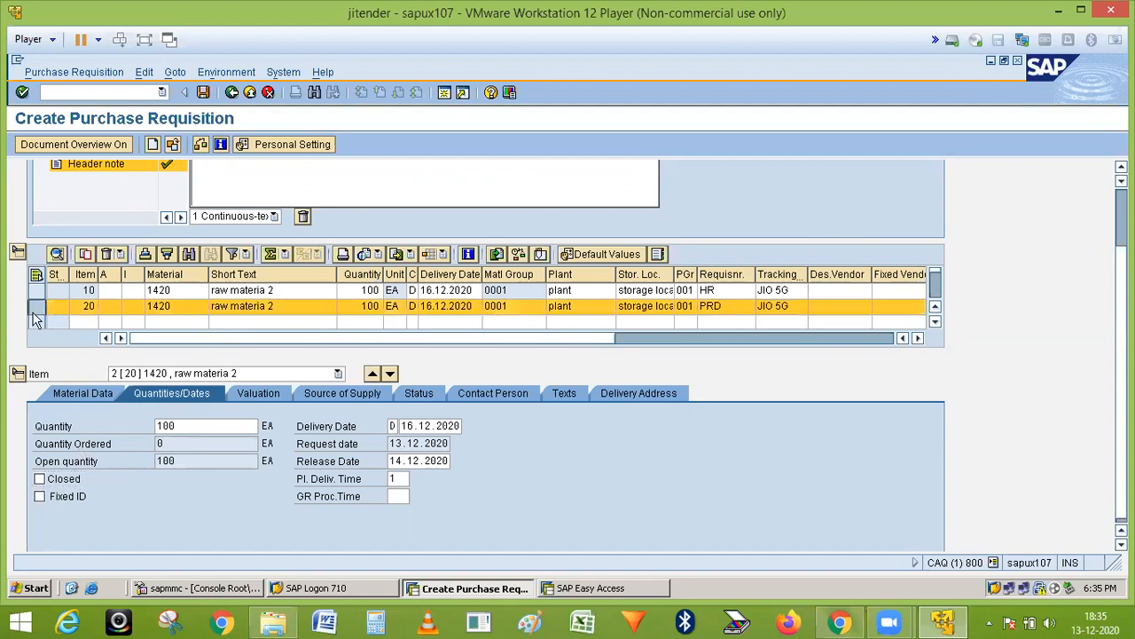
left_click(106, 254)
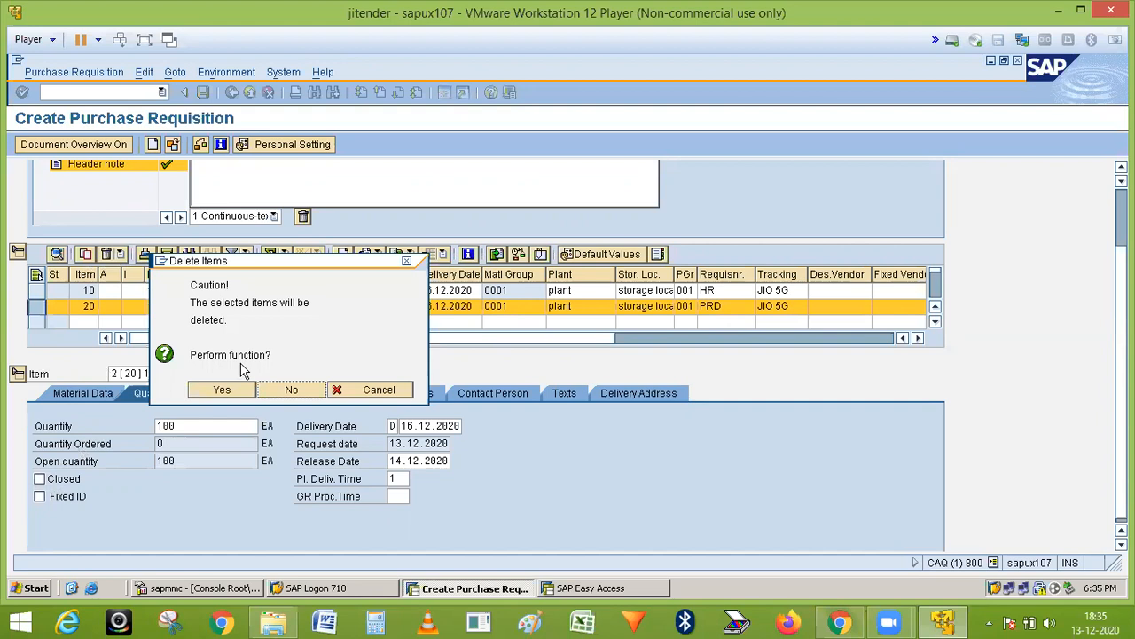
left_click(222, 390)
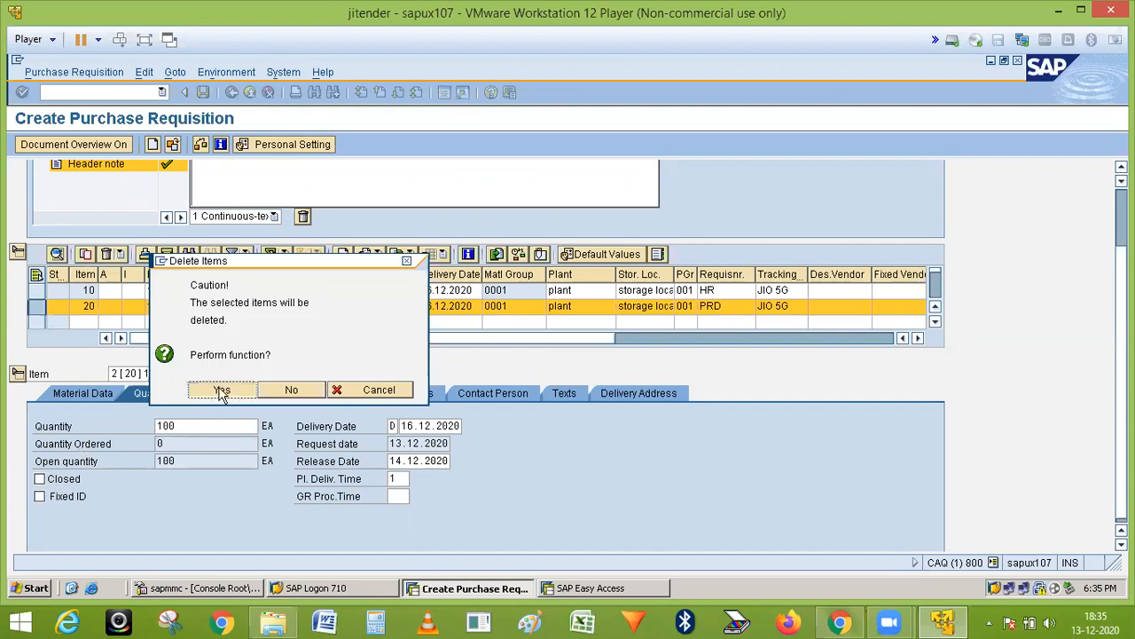
left_click(37, 276)
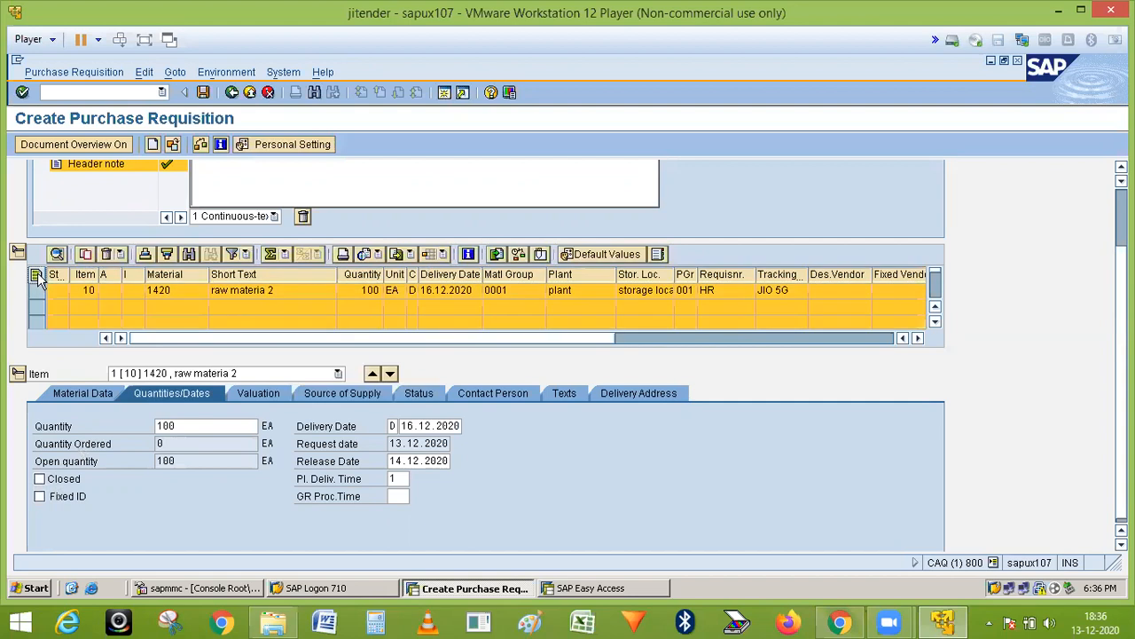
left_click(36, 276)
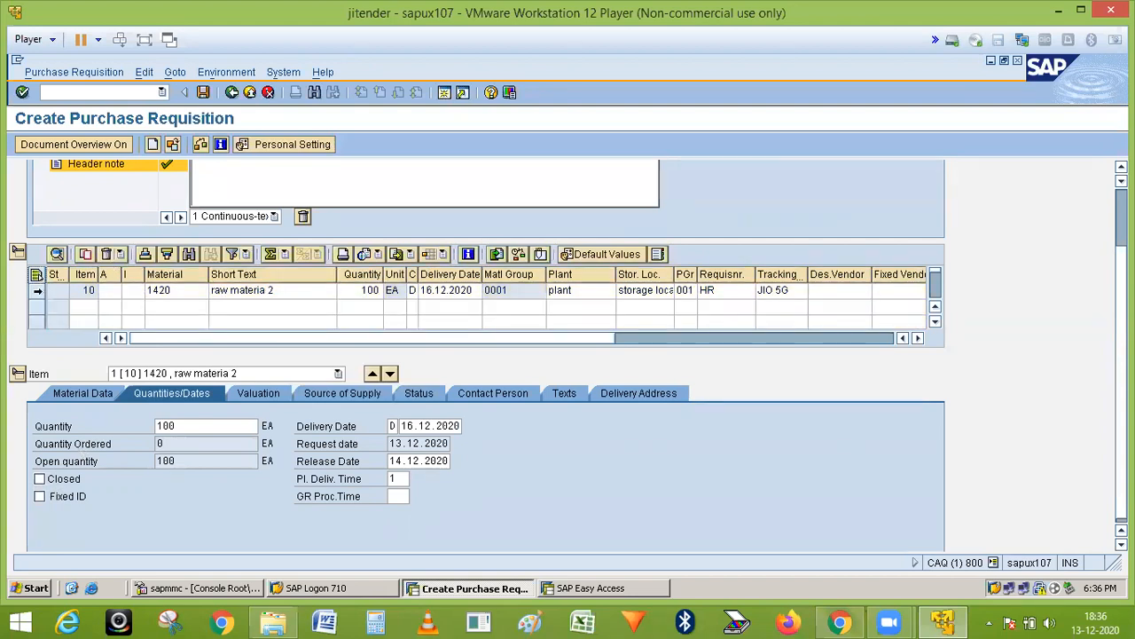
Step: Duplicate item 10 as a second line item, then show item 10's valuation price and receipt settings
left_click(37, 290)
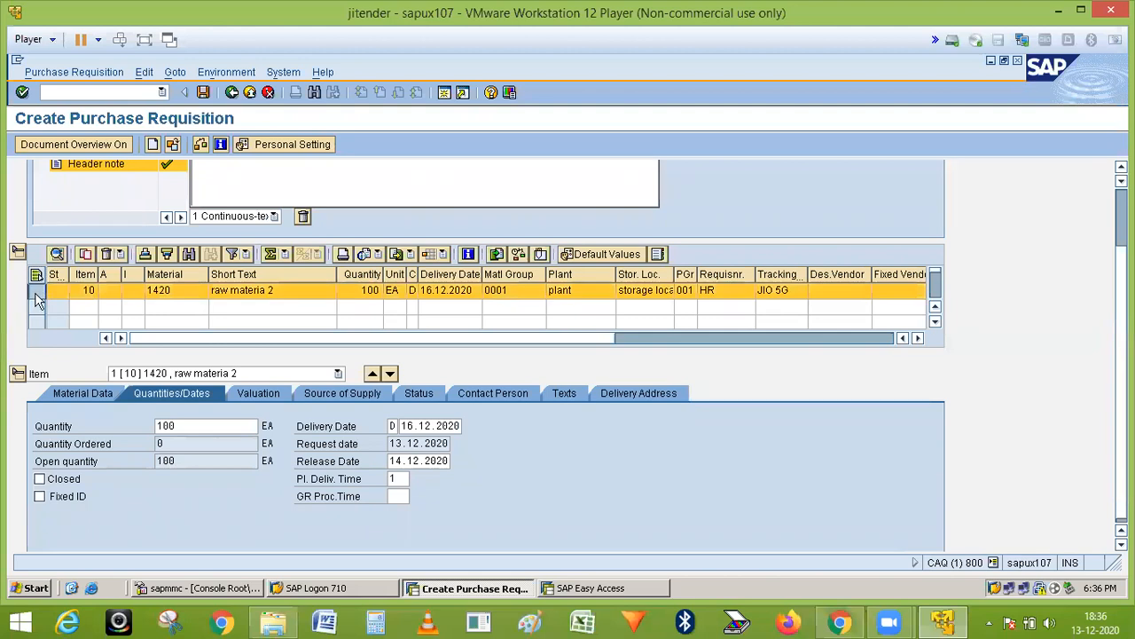
left_click(88, 254)
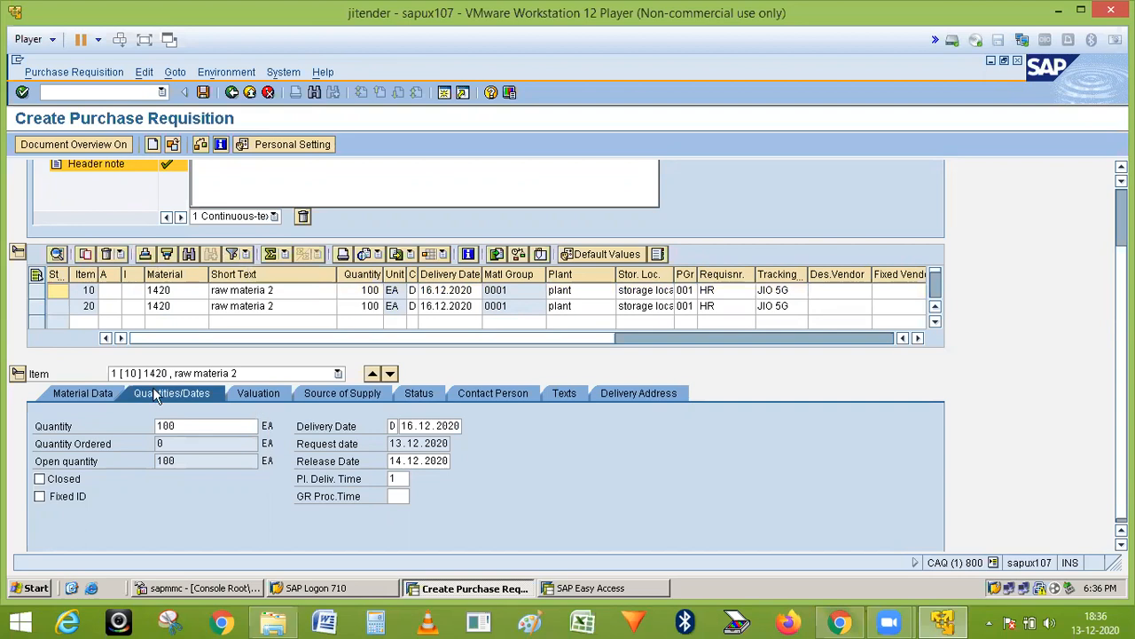
left_click(258, 396)
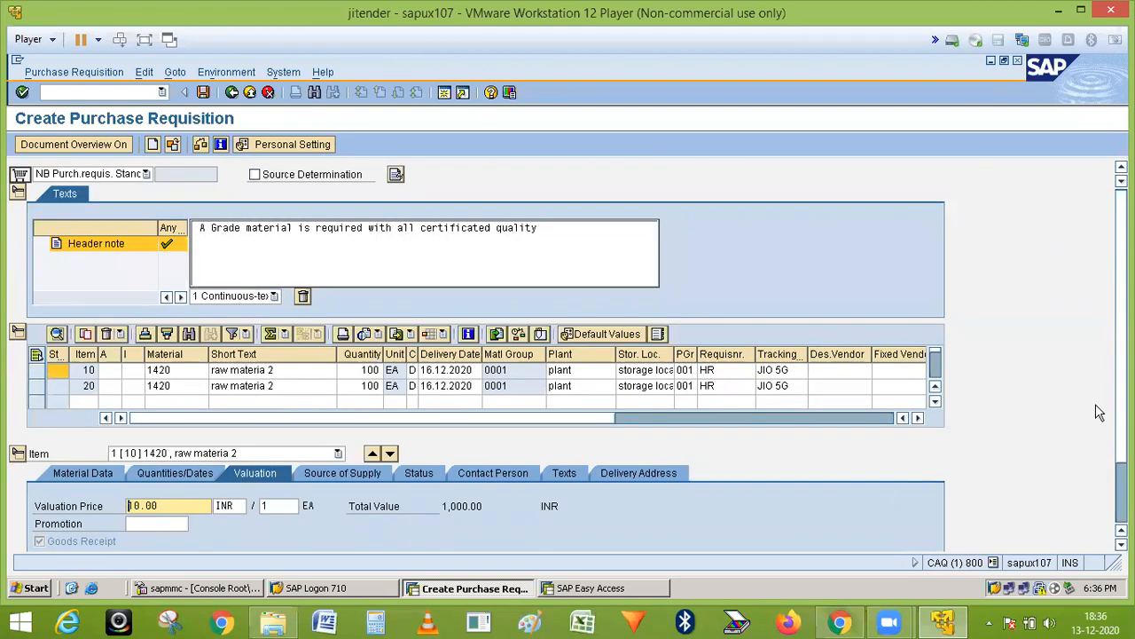
left_click_drag(1120, 408, 1123, 445)
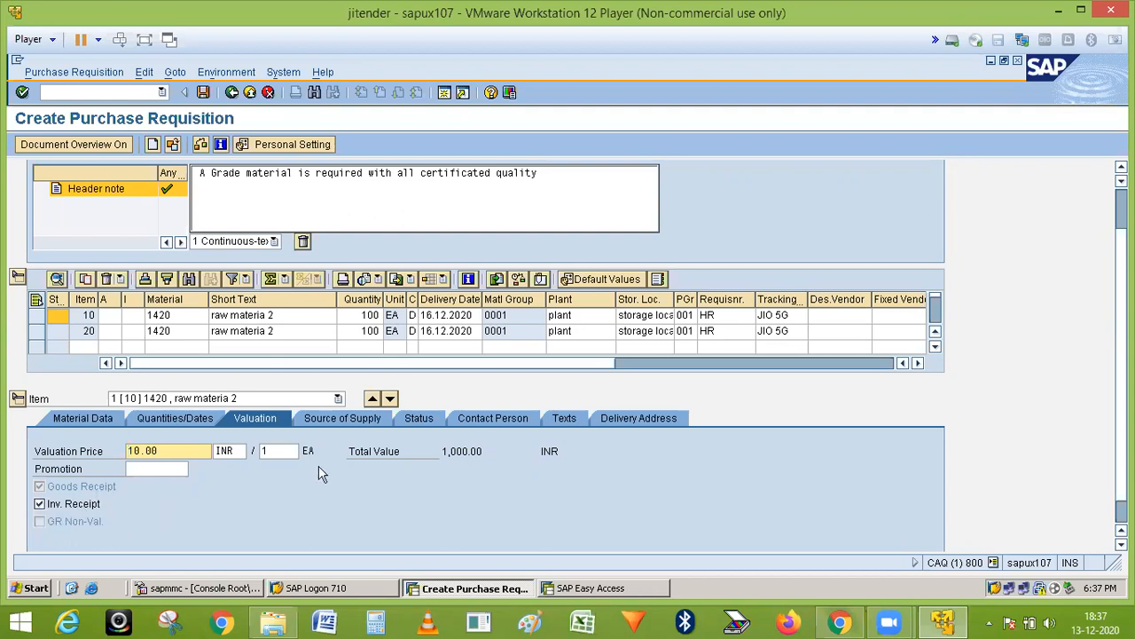
Step: Review item 10's agreement, fixed vendor and info record fields for source of supply, then its processing status
left_click(337, 418)
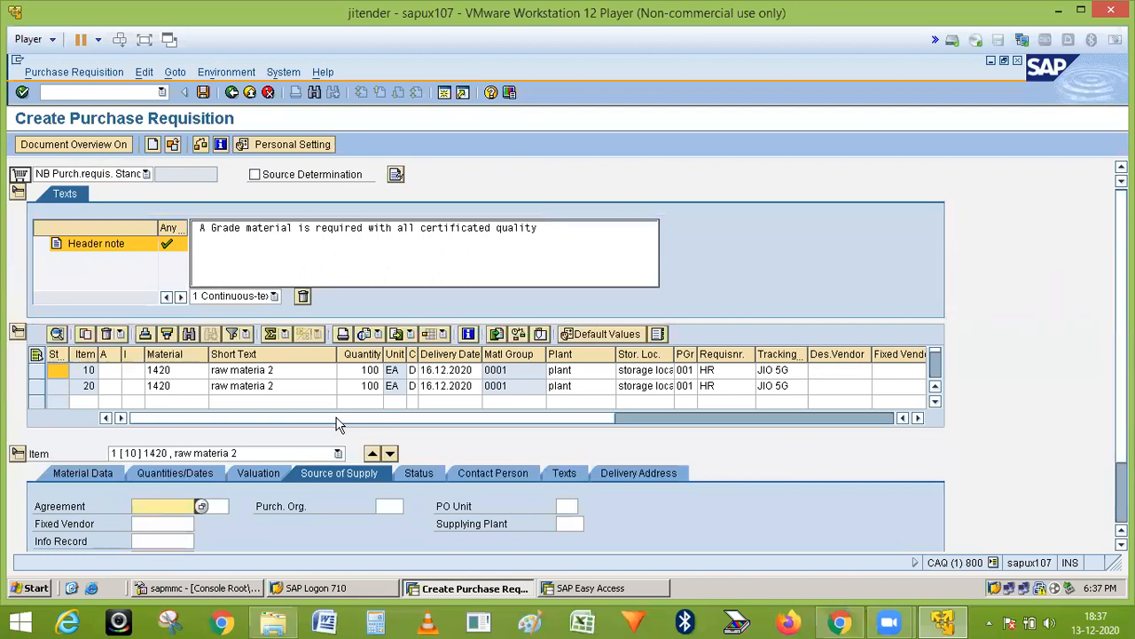
left_click_drag(1123, 399, 1122, 450)
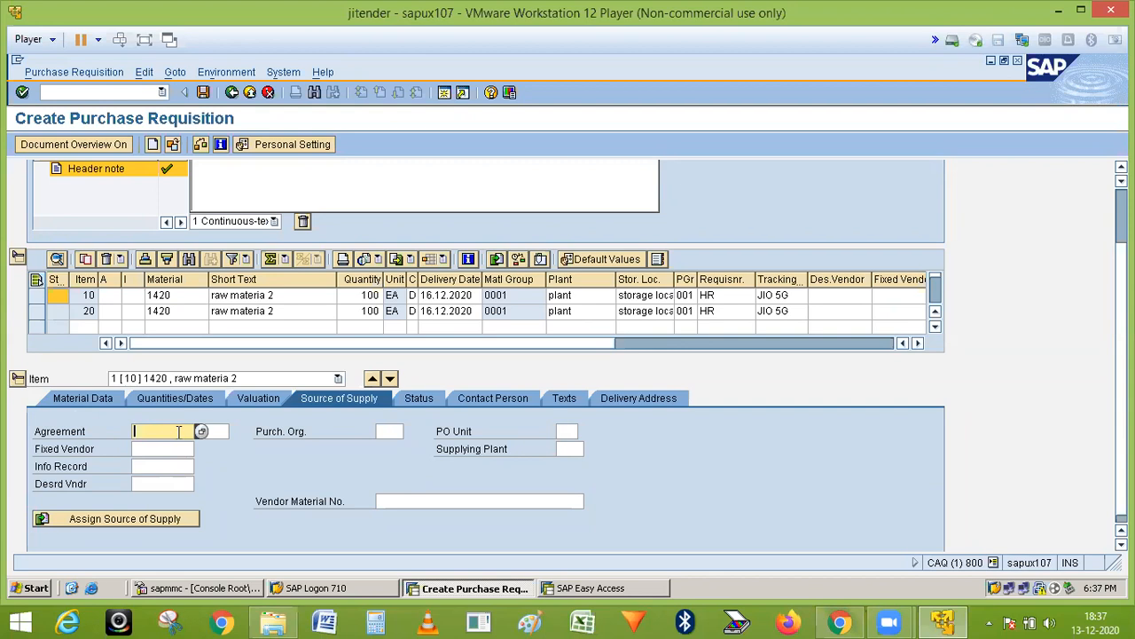
left_click(167, 466)
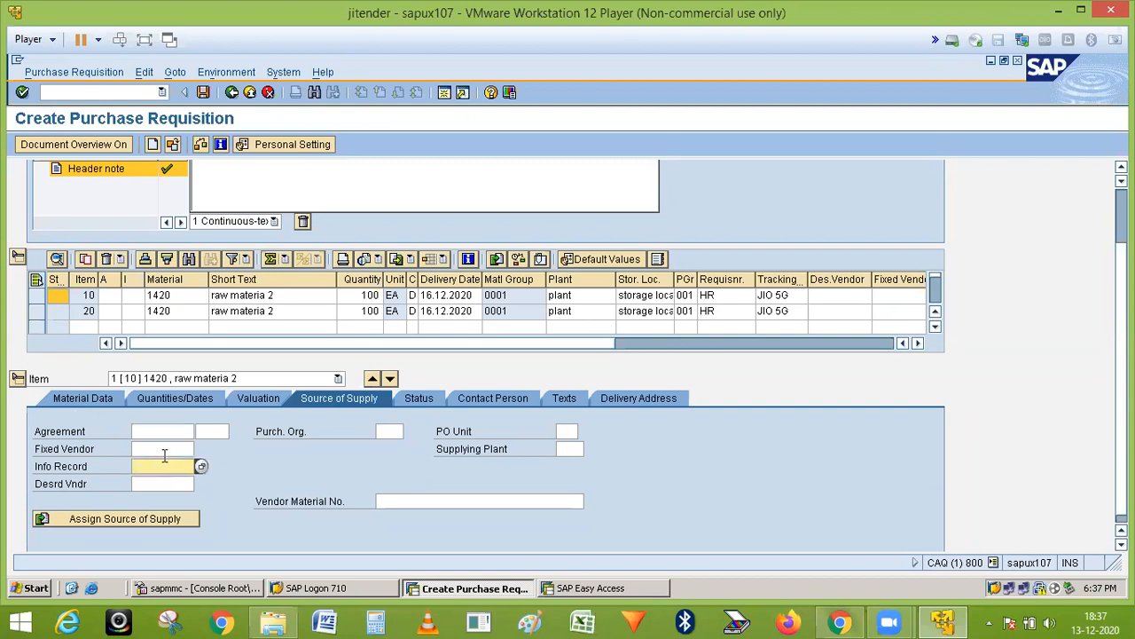
left_click(162, 450)
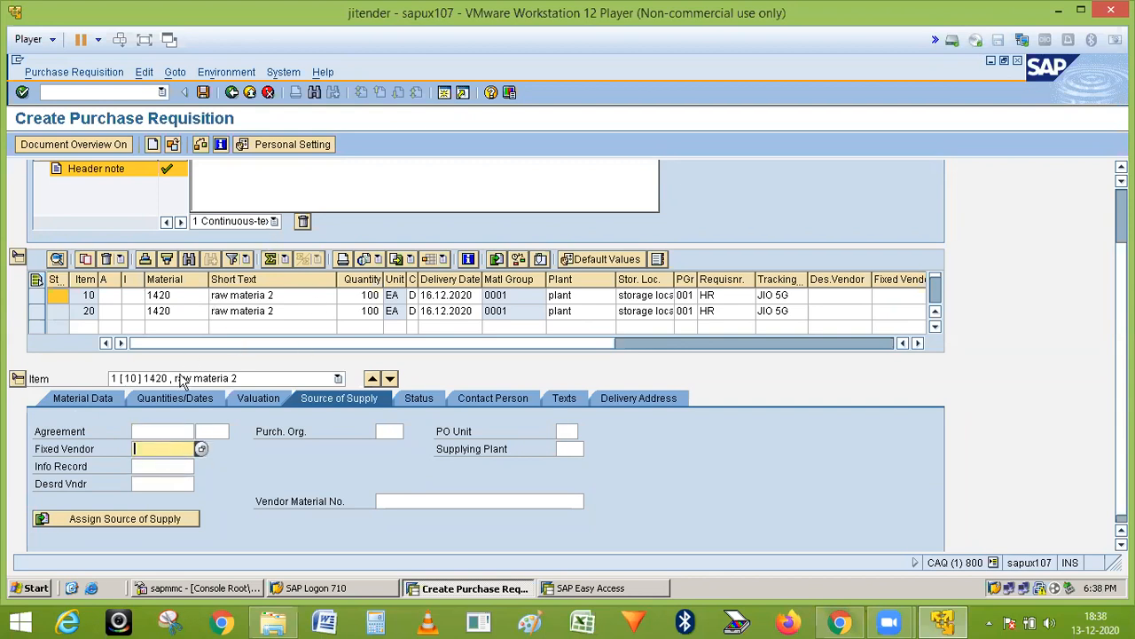
left_click(143, 467)
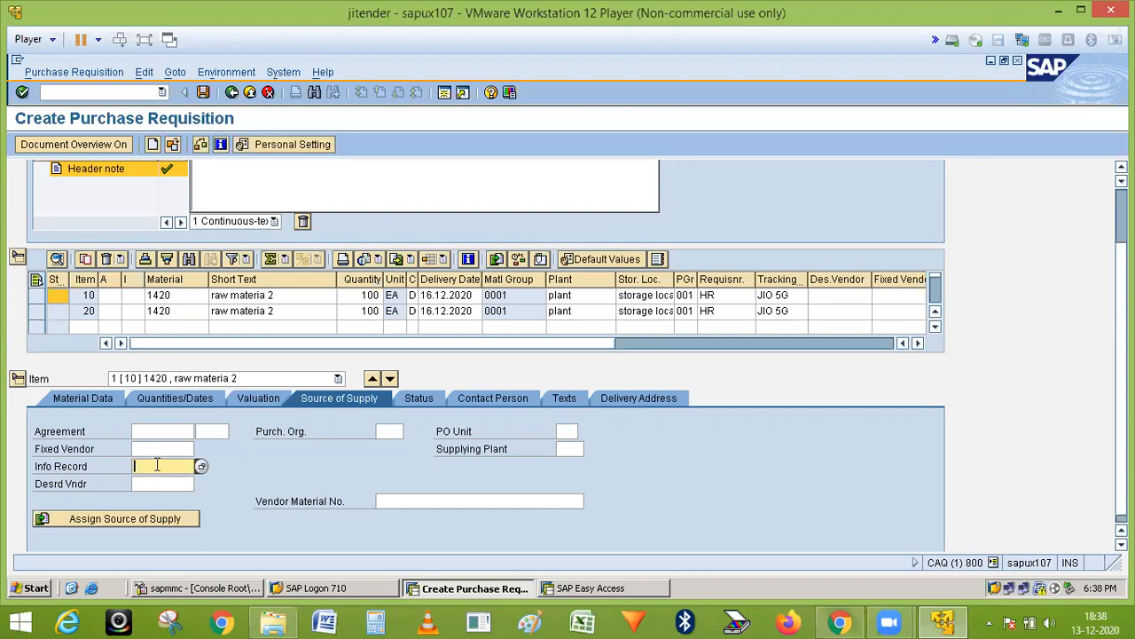
left_click(424, 401)
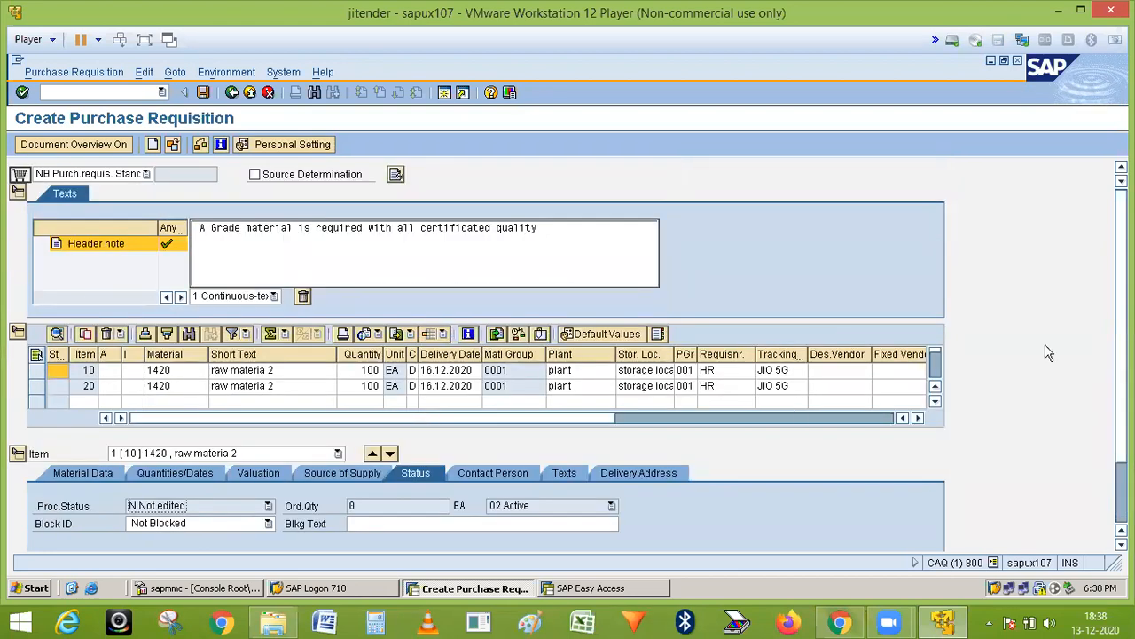
scroll(1118, 352, "down", 1)
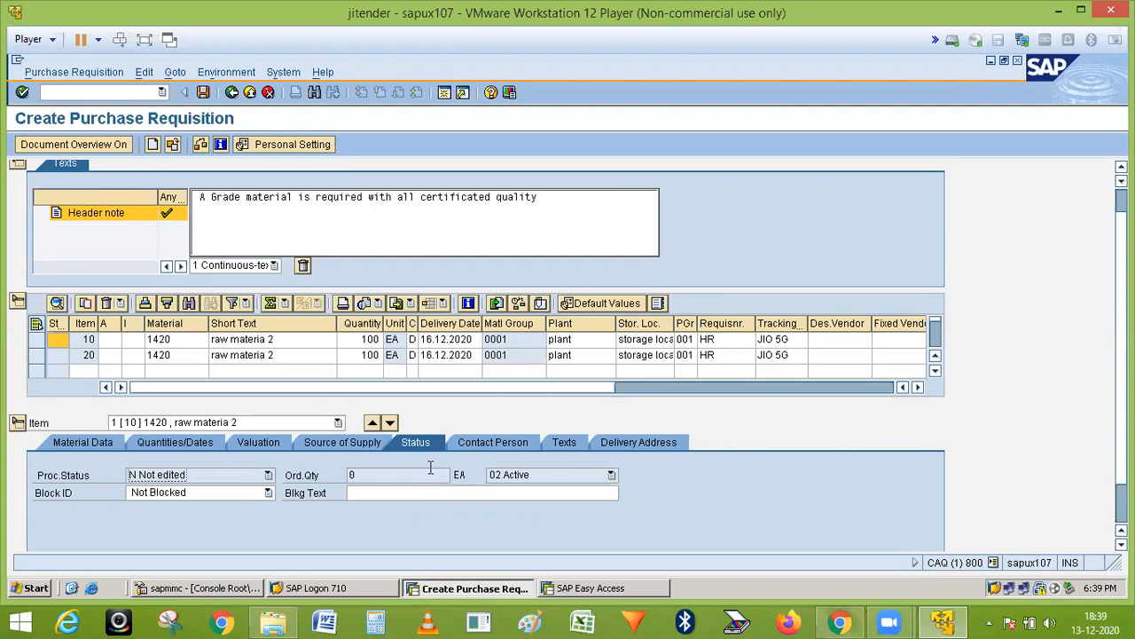
Step: Review item 10's contact person data, including requisitioner, tracking number, purchasing group and MRP controller
left_click(495, 442)
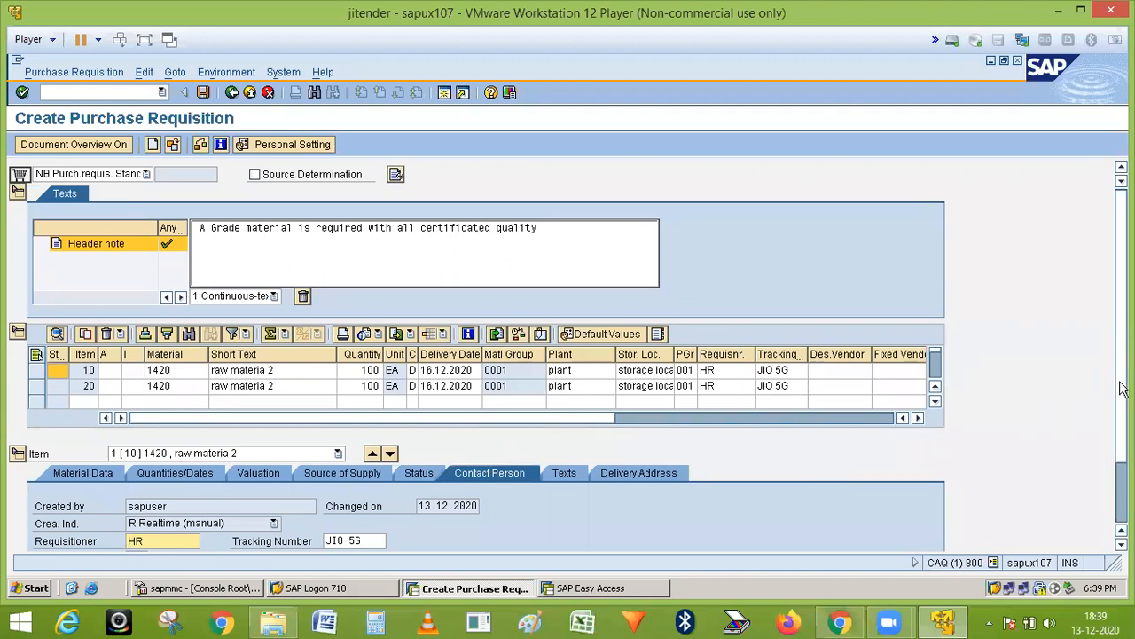
left_click_drag(1120, 388, 1124, 432)
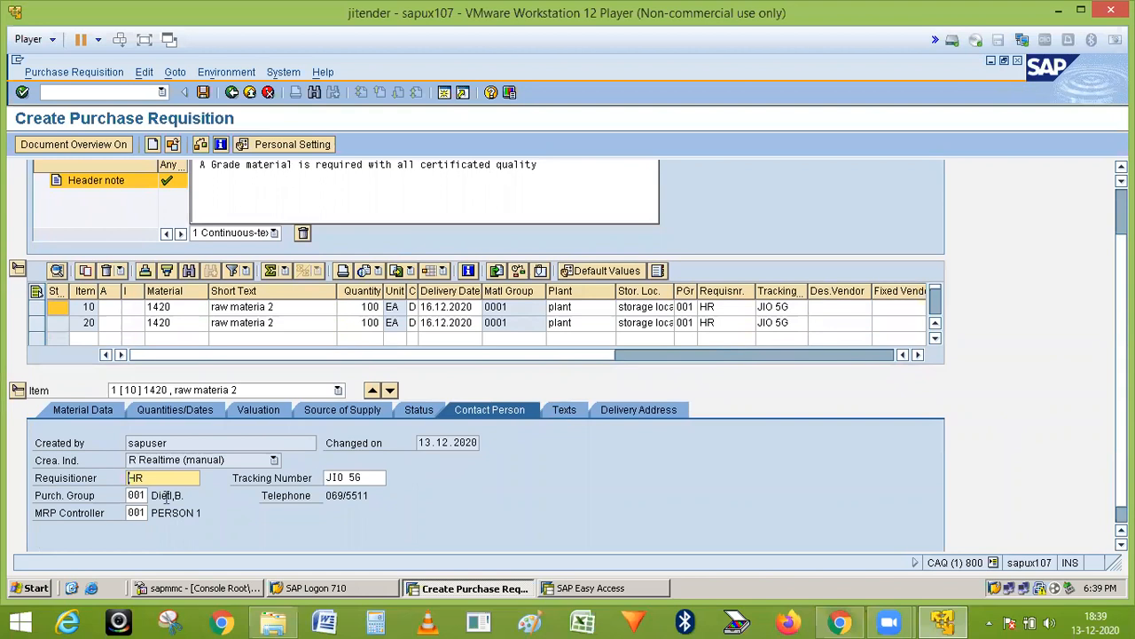
left_click(146, 477)
left_click(361, 476)
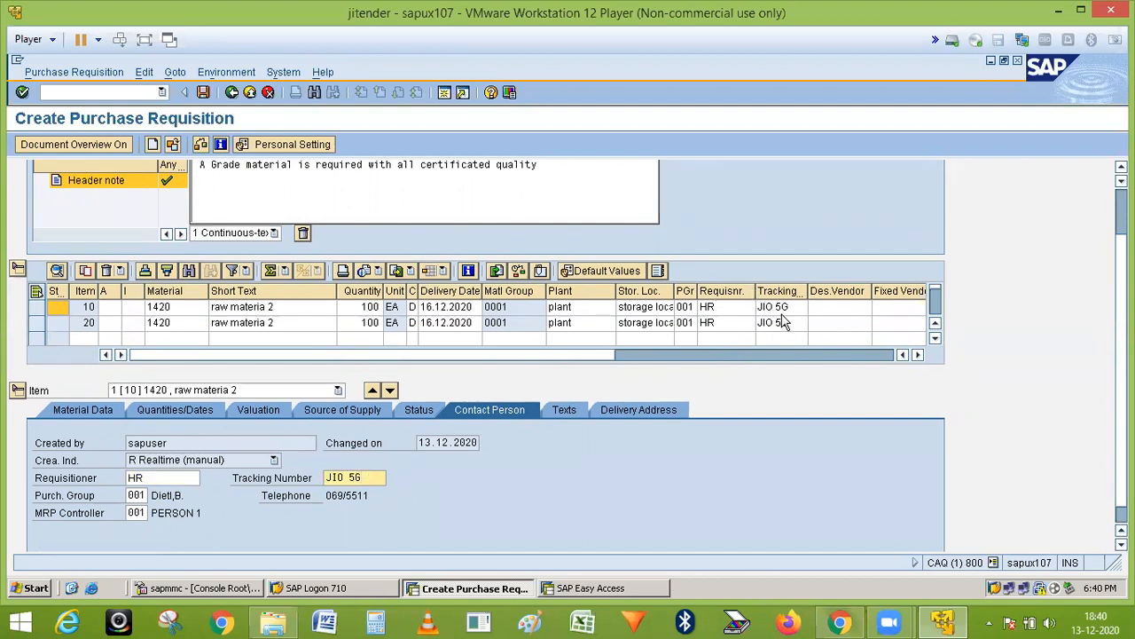
double_click(138, 495)
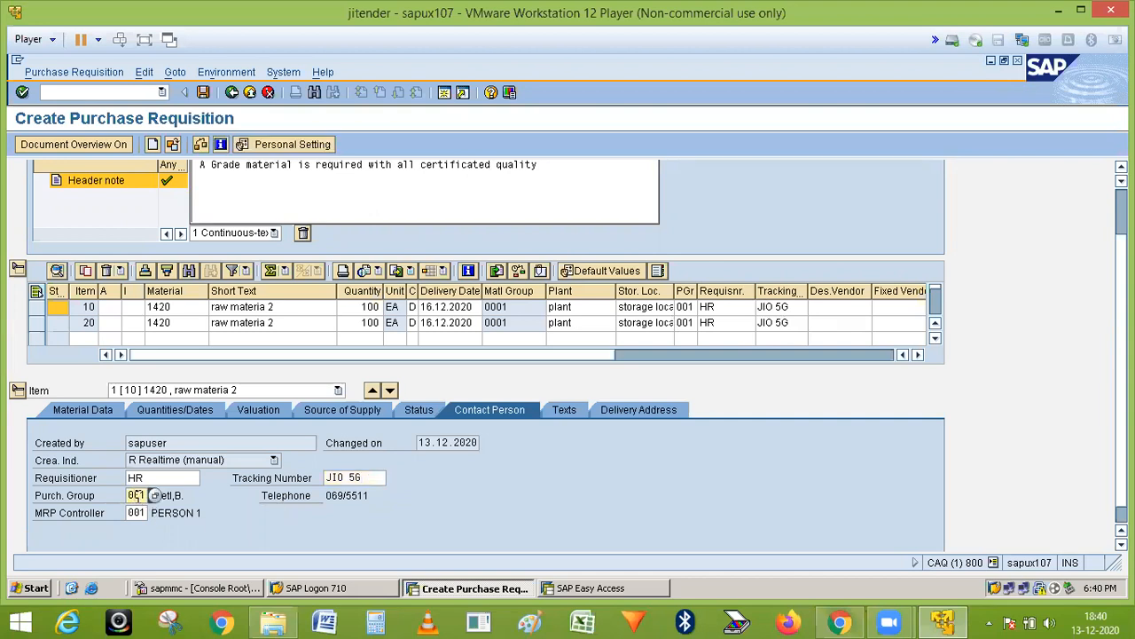
left_click(112, 499)
double_click(143, 494)
double_click(142, 512)
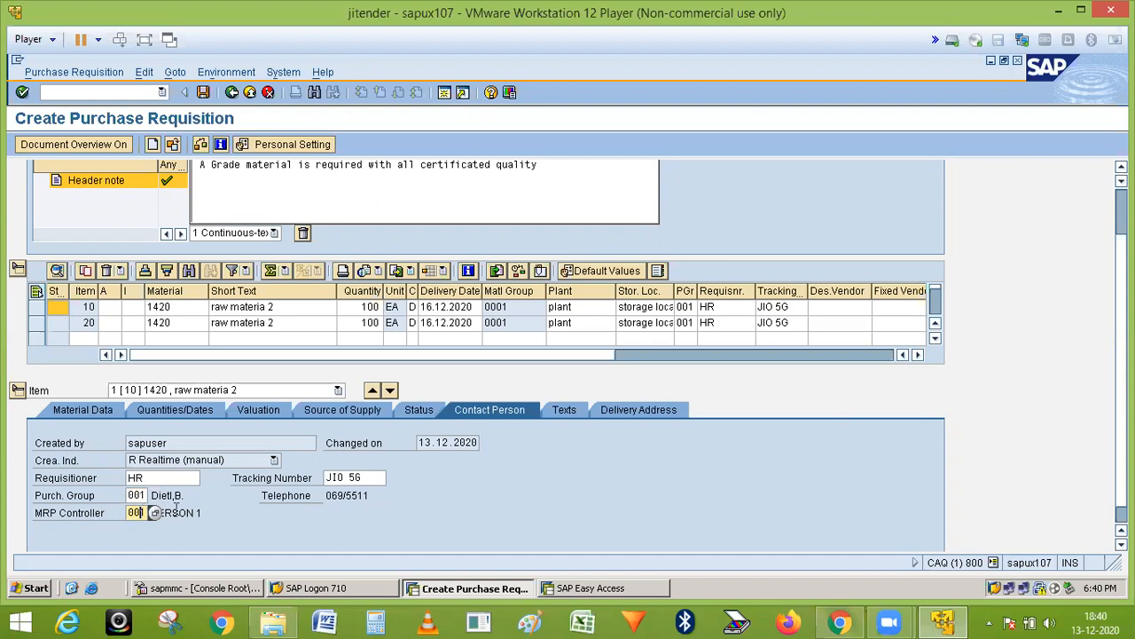
double_click(141, 494)
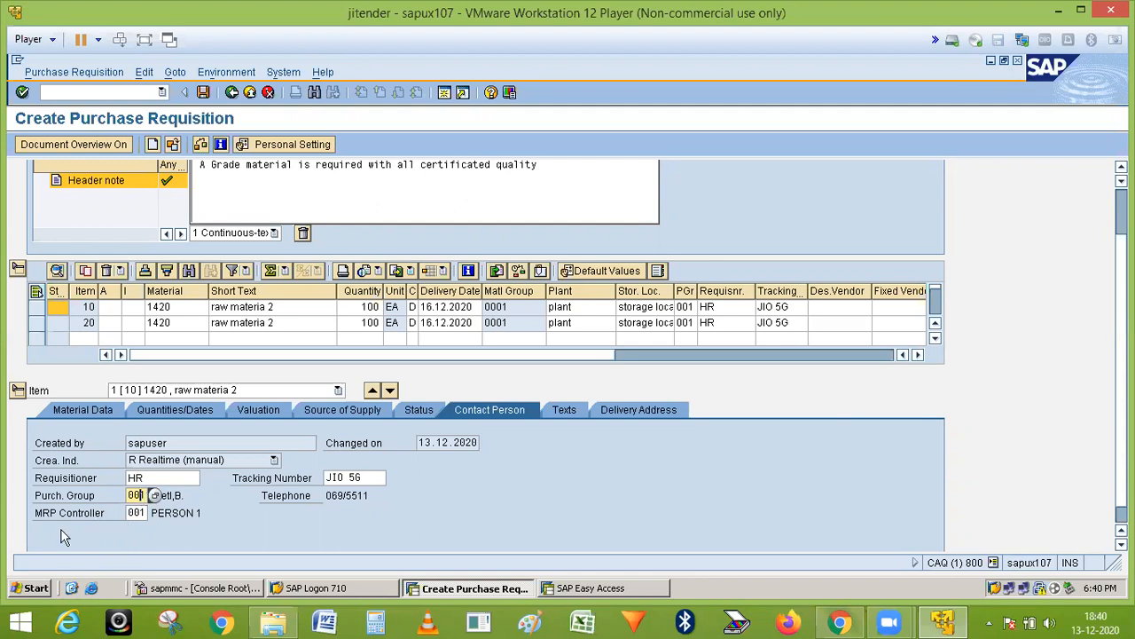
left_click(143, 514)
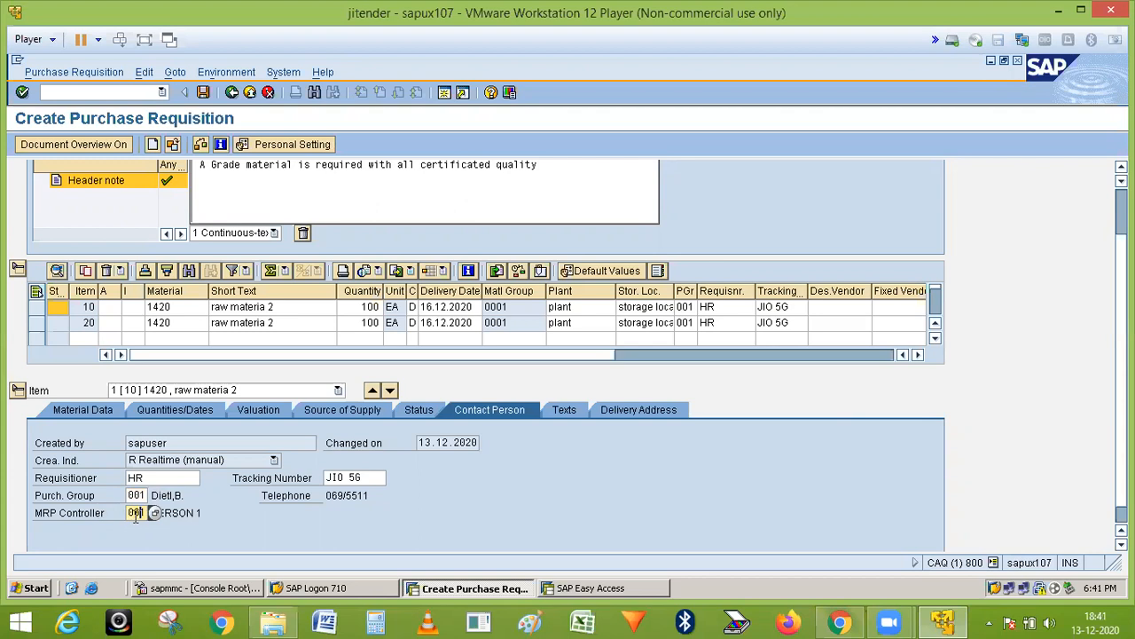
left_click_drag(143, 516, 126, 515)
Step: Review the delivery address data of item 10
left_click(639, 409)
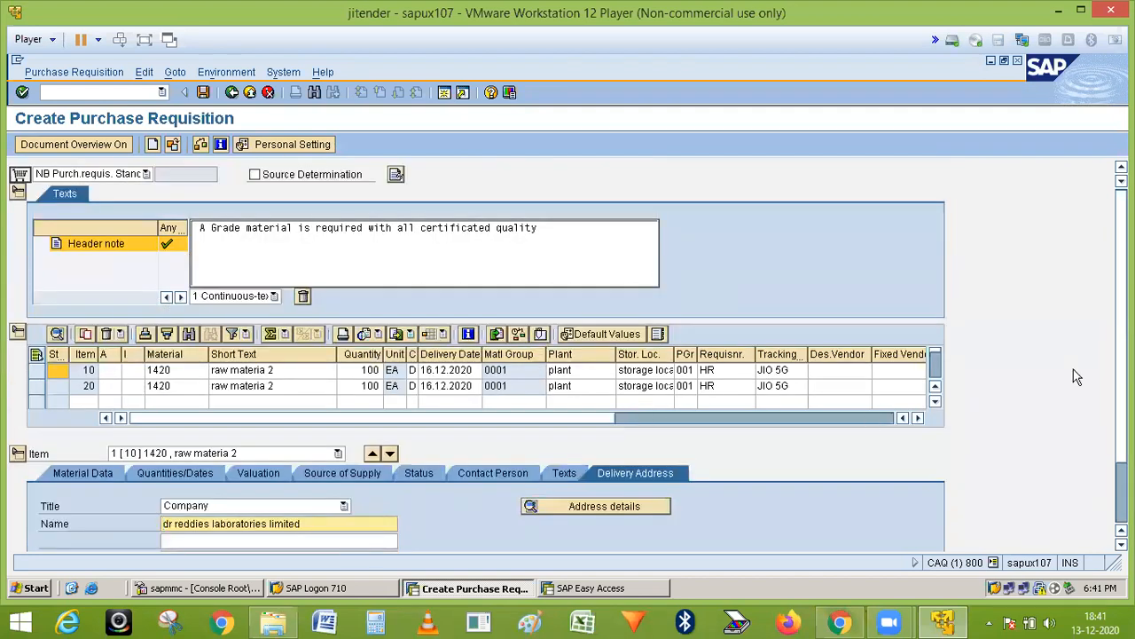
left_click_drag(1125, 367, 1127, 430)
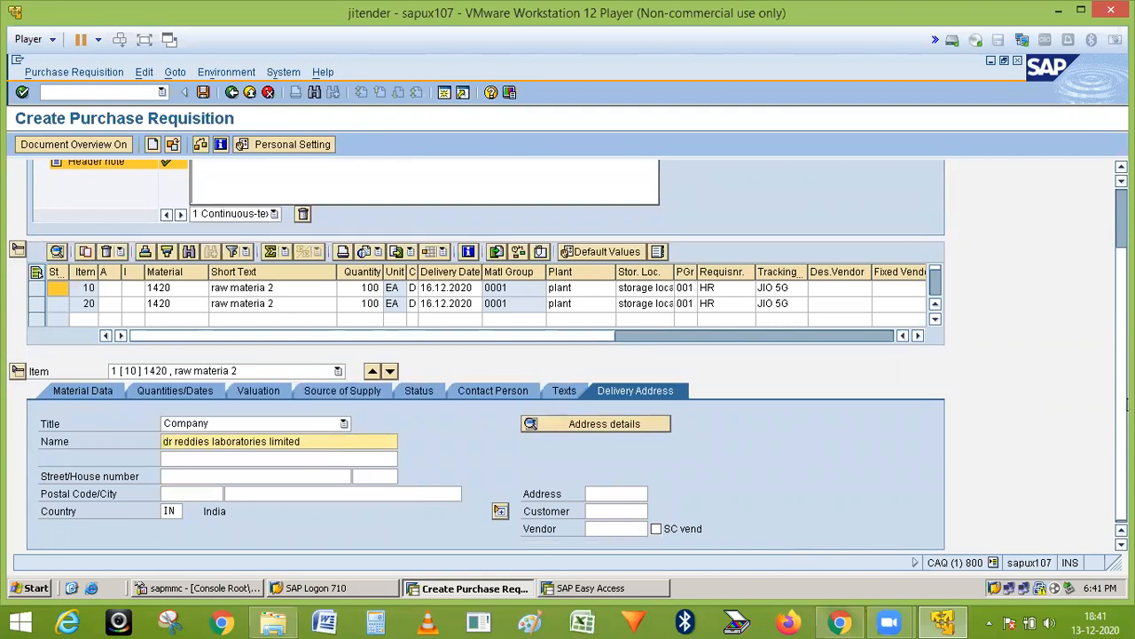
scroll(1120, 402, "up", 2)
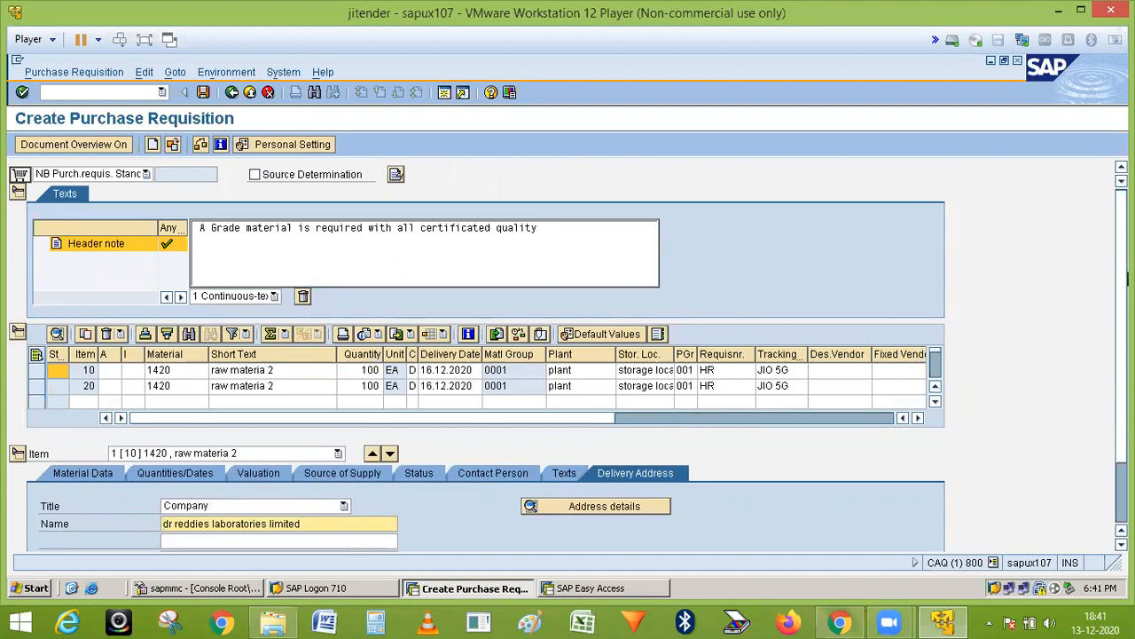
Step: Switch the Source Determination indicator on and back off as a demonstration
left_click(254, 176)
left_click(255, 176)
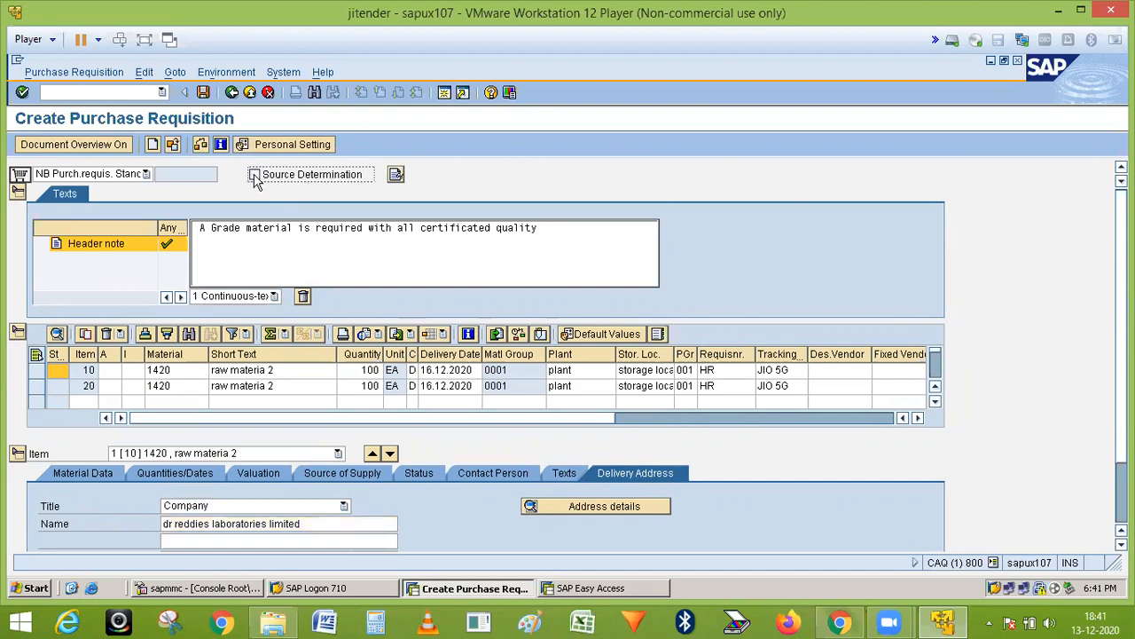
left_click(255, 175)
left_click(256, 175)
Step: Return to item 10's status data and review its processing status and block ID
left_click(429, 476)
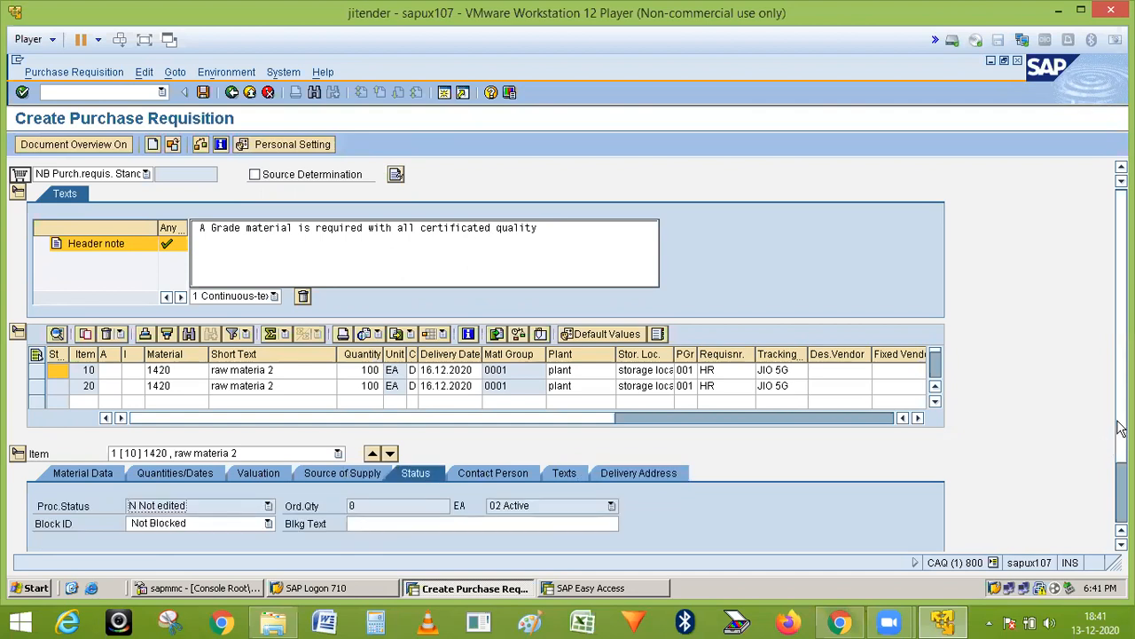
scroll(1119, 425, "down", 2)
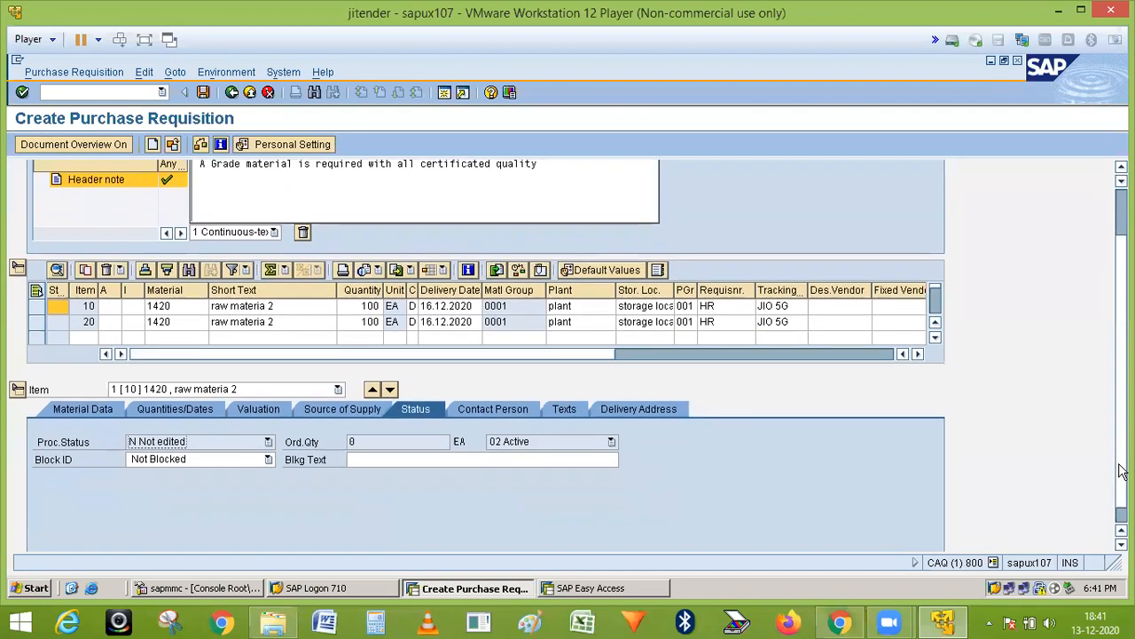
scroll(1123, 426, "up", 2)
scroll(1124, 385, "up", 1)
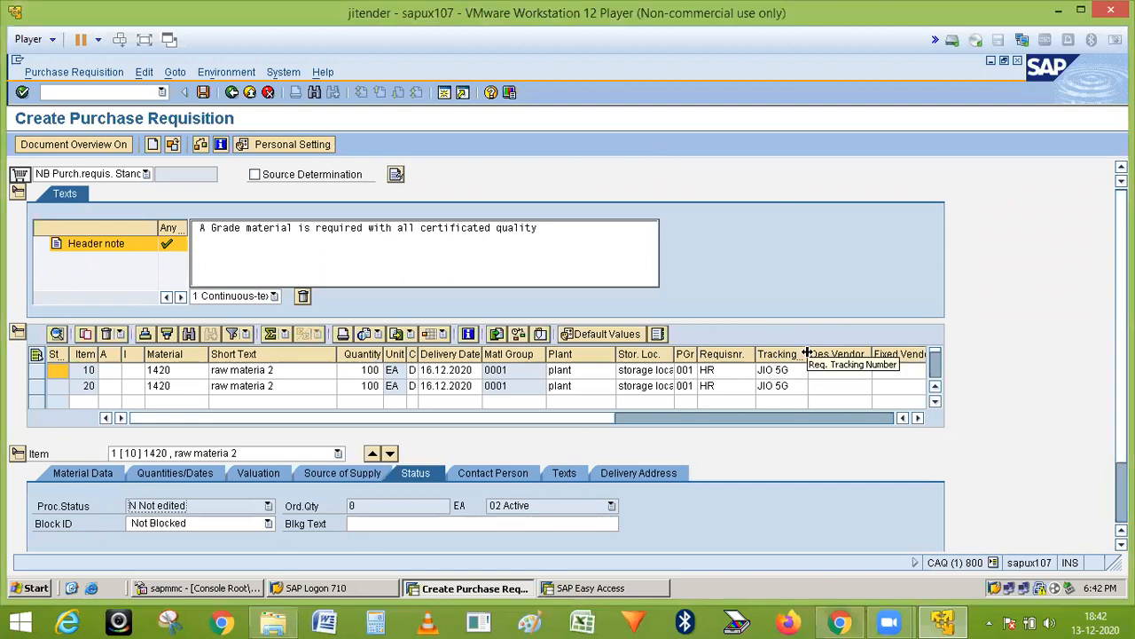
Step: Widen the tracking number column in the item overview and set item 10's tracking number to PRD
left_click_drag(807, 354, 827, 354)
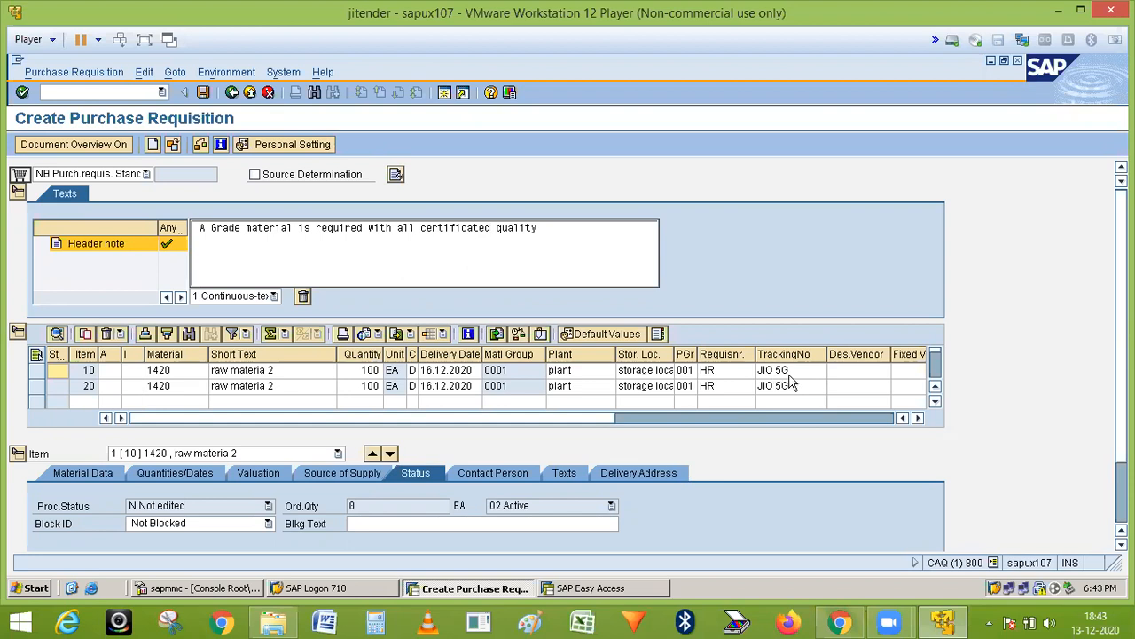
left_click(788, 371)
key("BackSpace")
key("BackSpace")
key("BackSpace")
key("BackSpace")
key("BackSpace")
key("BackSpace")
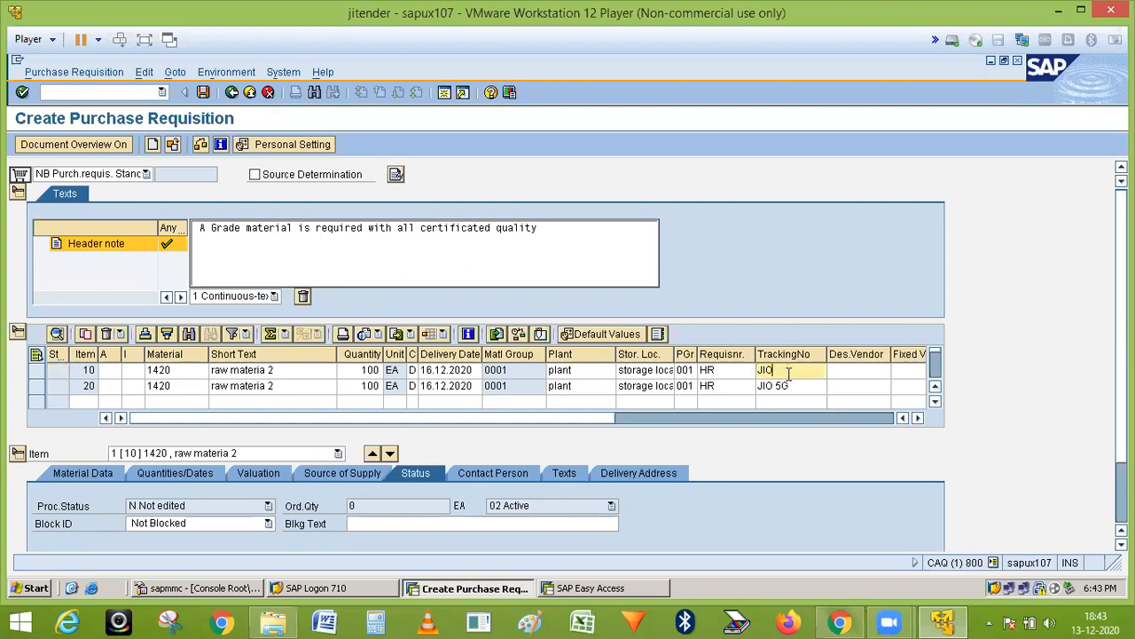
type("PRD")
Step: Replace the tracking number of item 20 with PRD
left_click(796, 385)
key("BackSpace")
key("BackSpace")
key("BackSpace")
key("BackSpace")
key("BackSpace")
type("PRD")
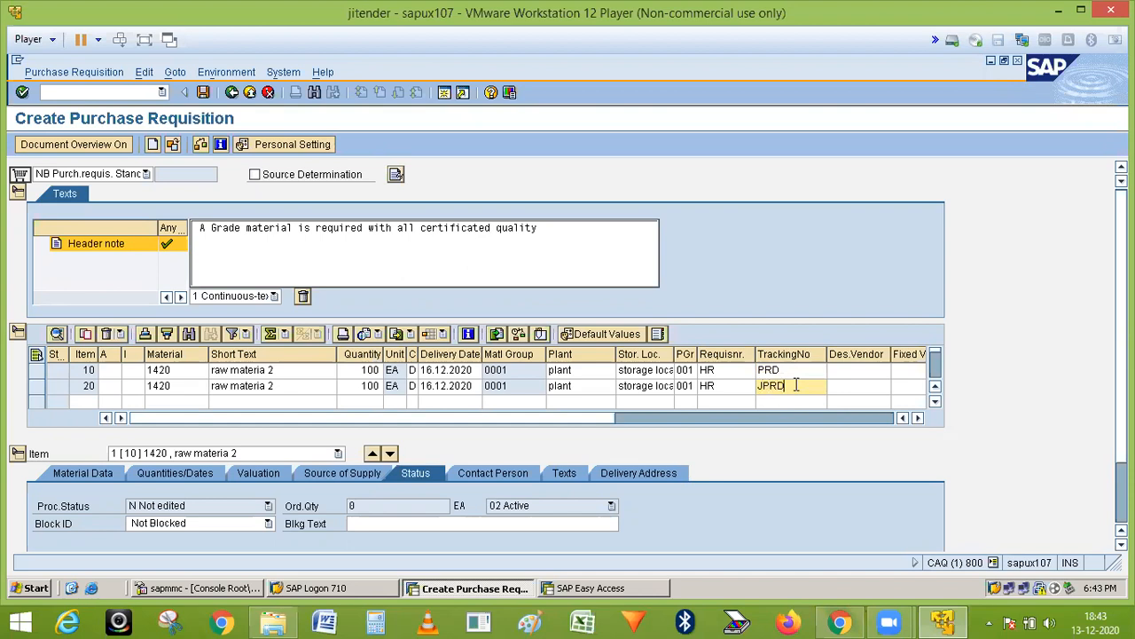
key("BackSpace")
key("BackSpace")
key("BackSpace")
key("BackSpace")
type("PRD")
Step: Replace item 20's tracking number with a person's name, leaving item 10 on PRD
key("BackSpace")
key("BackSpace")
key("BackSpace")
type("LAKAHN")
left_click(786, 371)
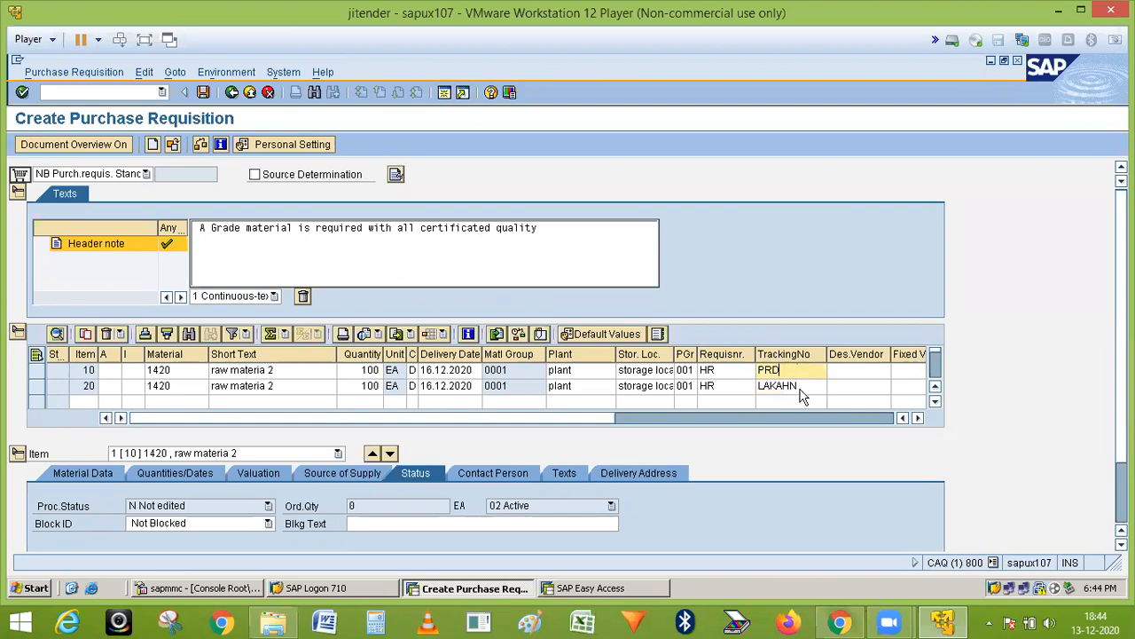
Step: Set the tracking number of both items 20 and 10 to 123
left_click(802, 386)
key("BackSpace")
key("BackSpace")
key("BackSpace")
key("BackSpace")
key("BackSpace")
key("BackSpace")
type("123")
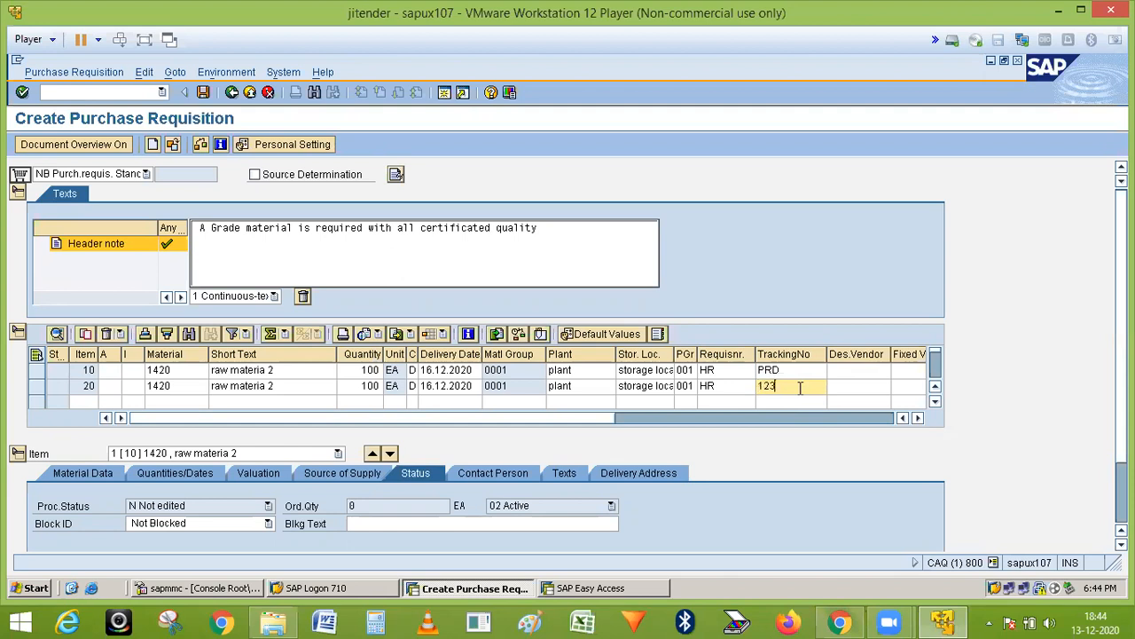
key("Up")
type("123")
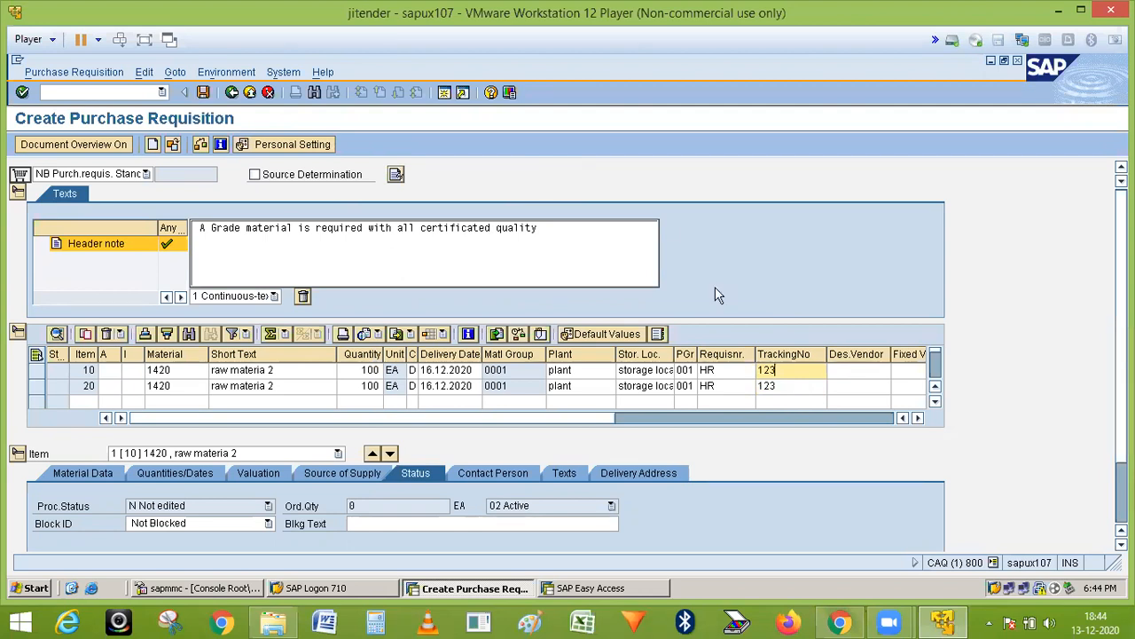
Step: Examine the account assignment and item category fields of item 10 in the item overview
left_click(128, 373)
left_click(244, 269)
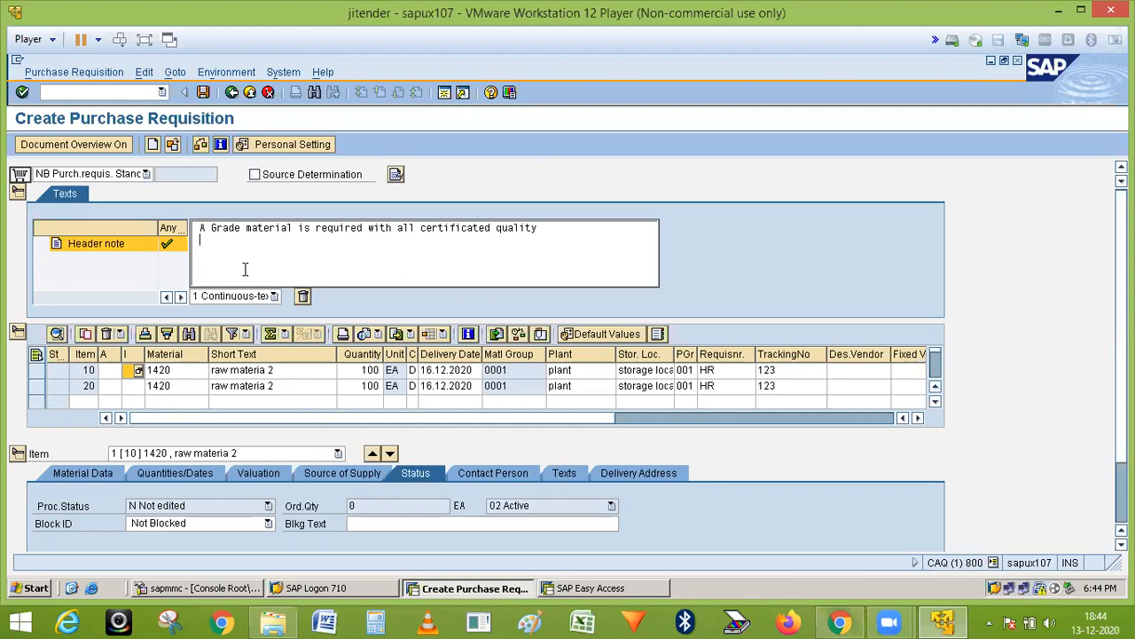
left_click(182, 372)
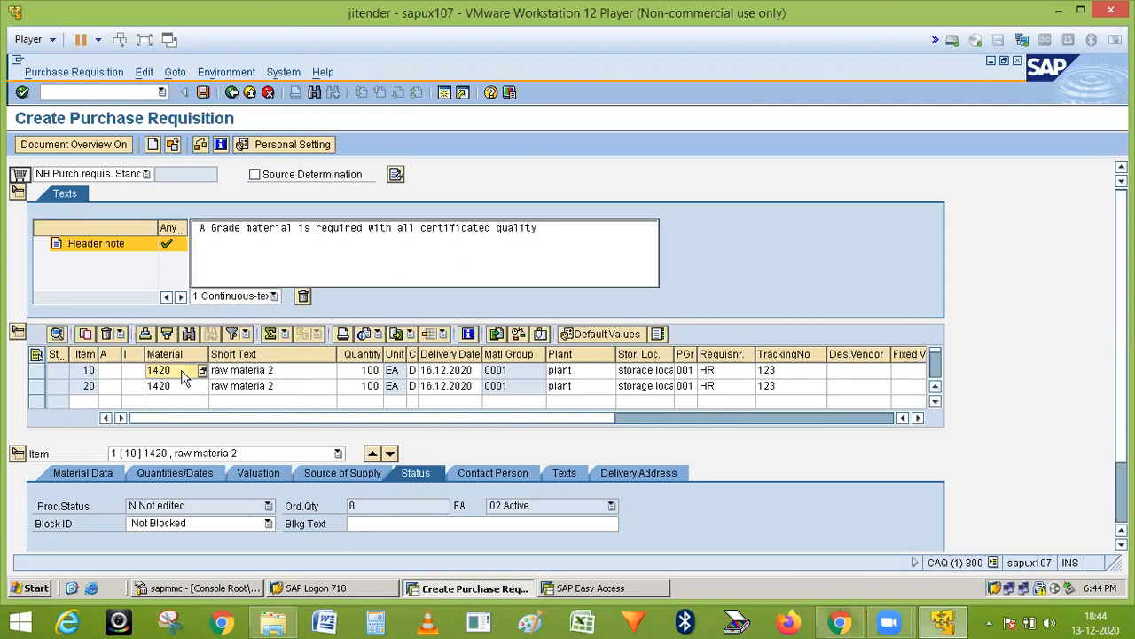
left_click(114, 372)
left_click(133, 371)
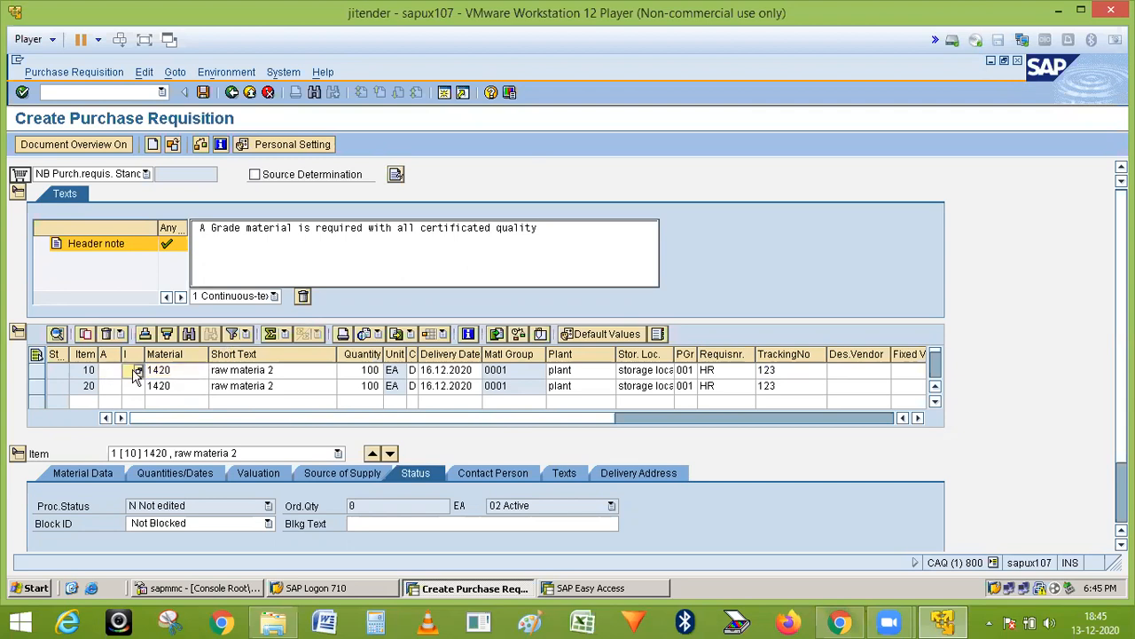
left_click(113, 372)
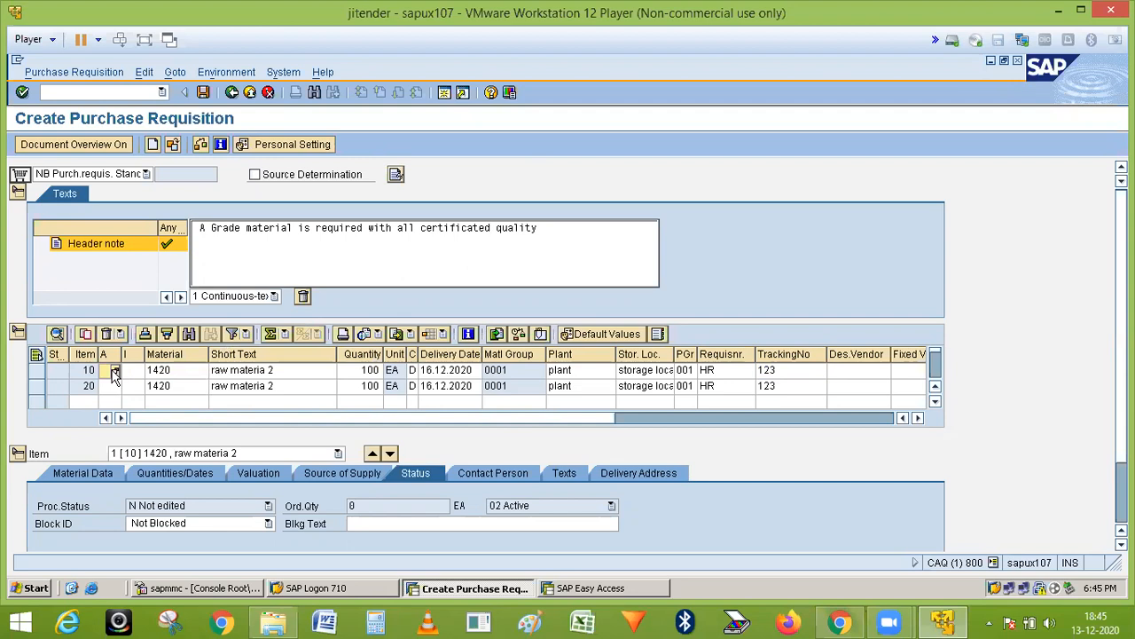
Step: Examine the account assignment categories available for item 10, widening the description column, and close the list without choosing one
left_click(131, 372)
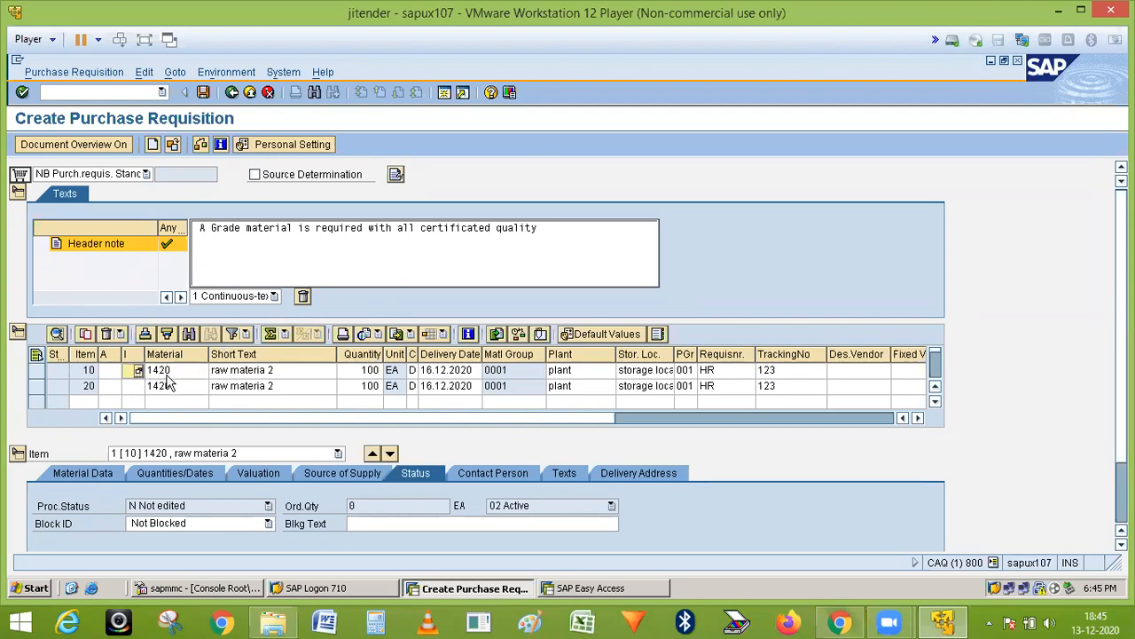
left_click(114, 371)
left_click(116, 371)
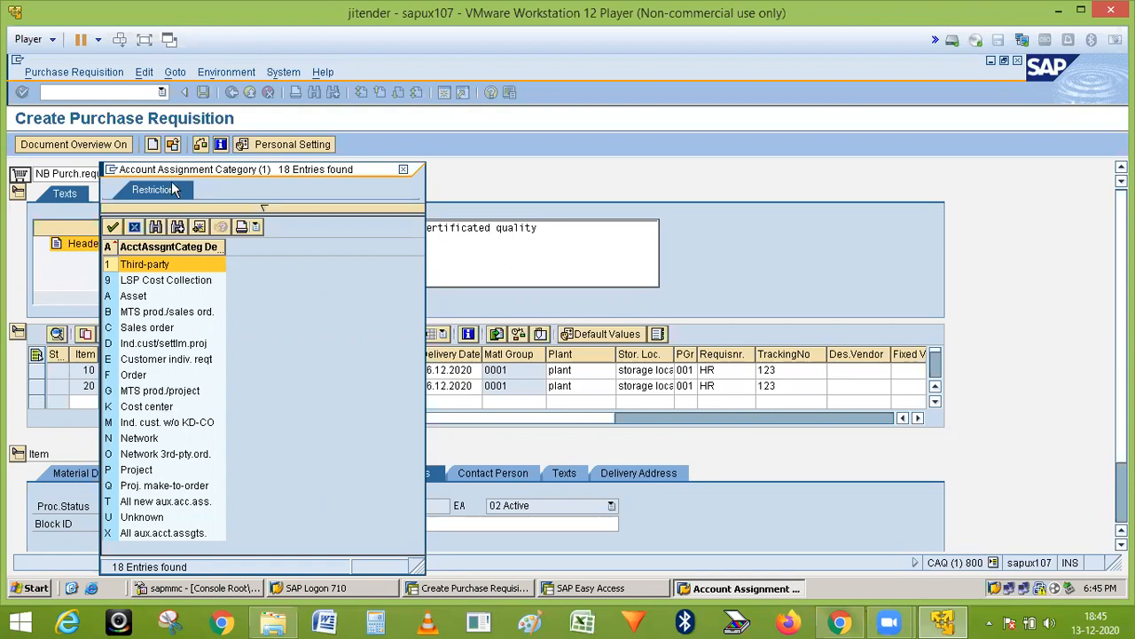
left_click_drag(170, 172, 247, 89)
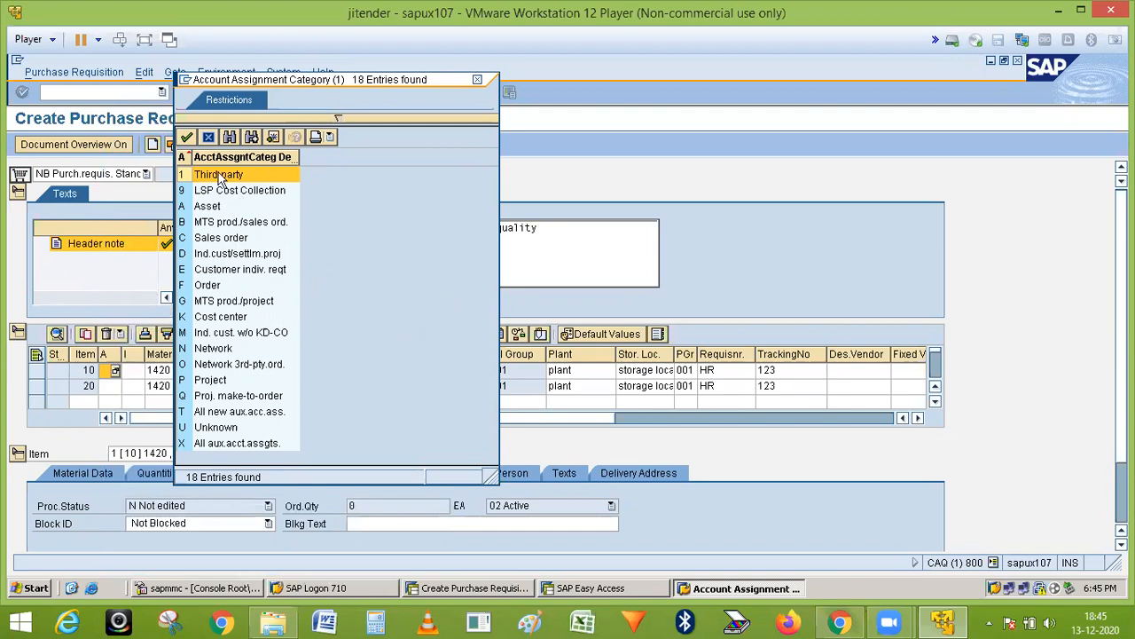
left_click_drag(298, 156, 335, 168)
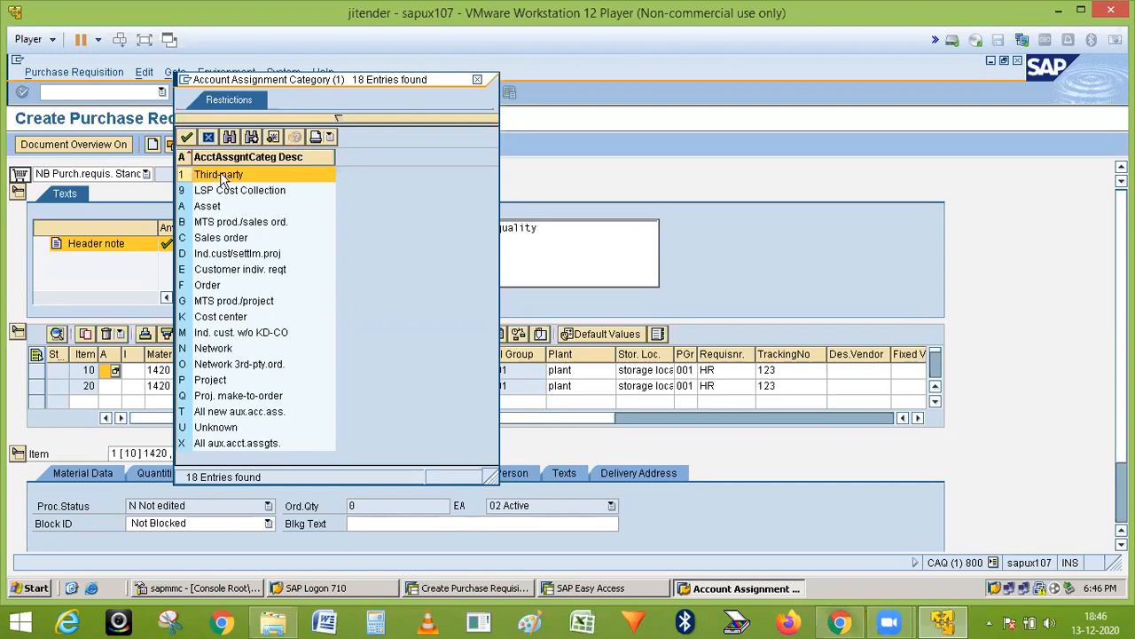
left_click(182, 208)
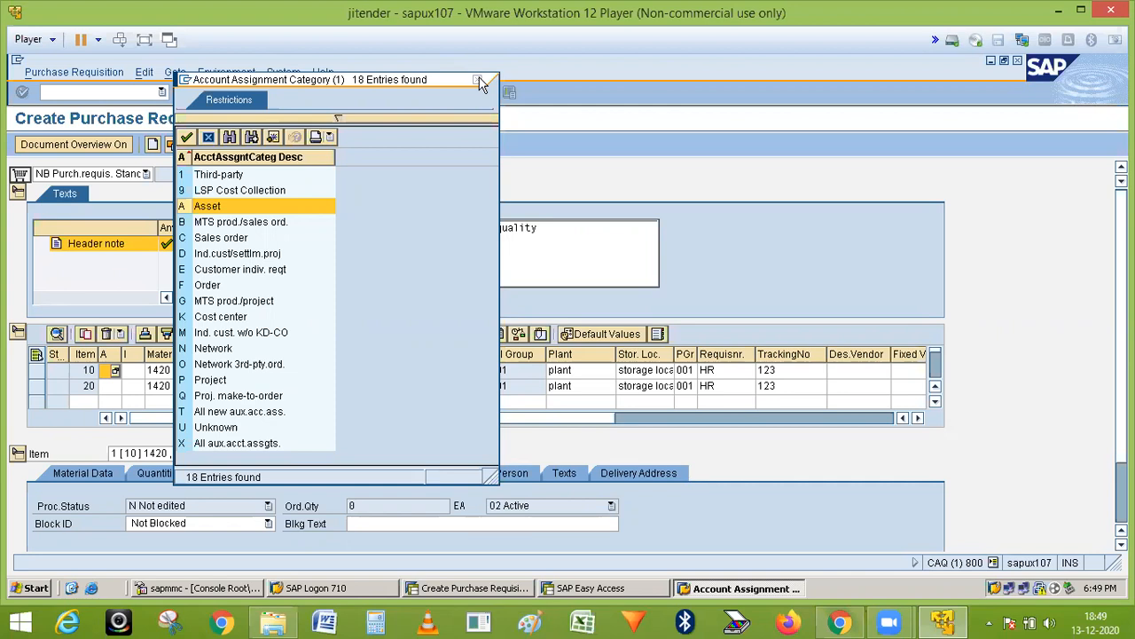
left_click(479, 81)
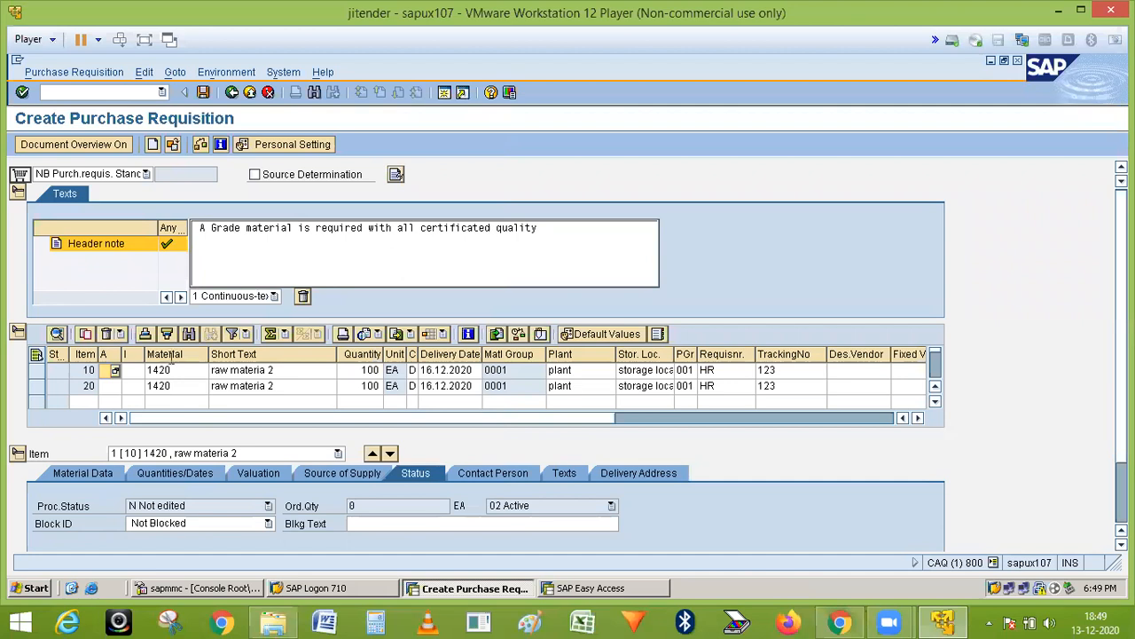
Step: Examine the item categories available for item 10, from Consignment through Service, and close the list without choosing one
left_click(135, 371)
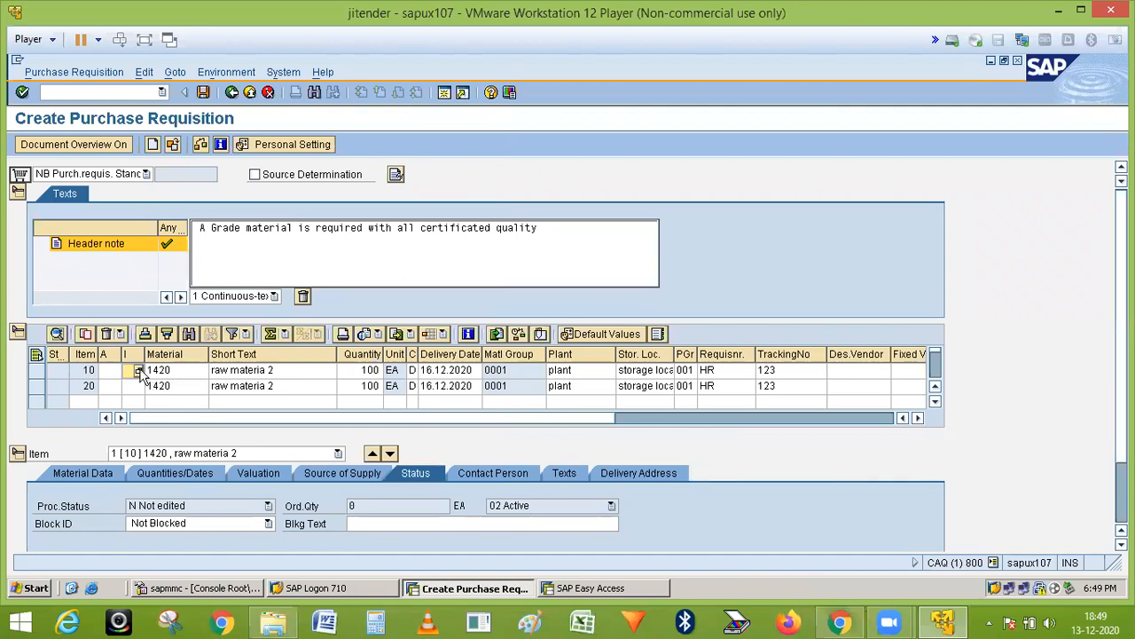
left_click(138, 370)
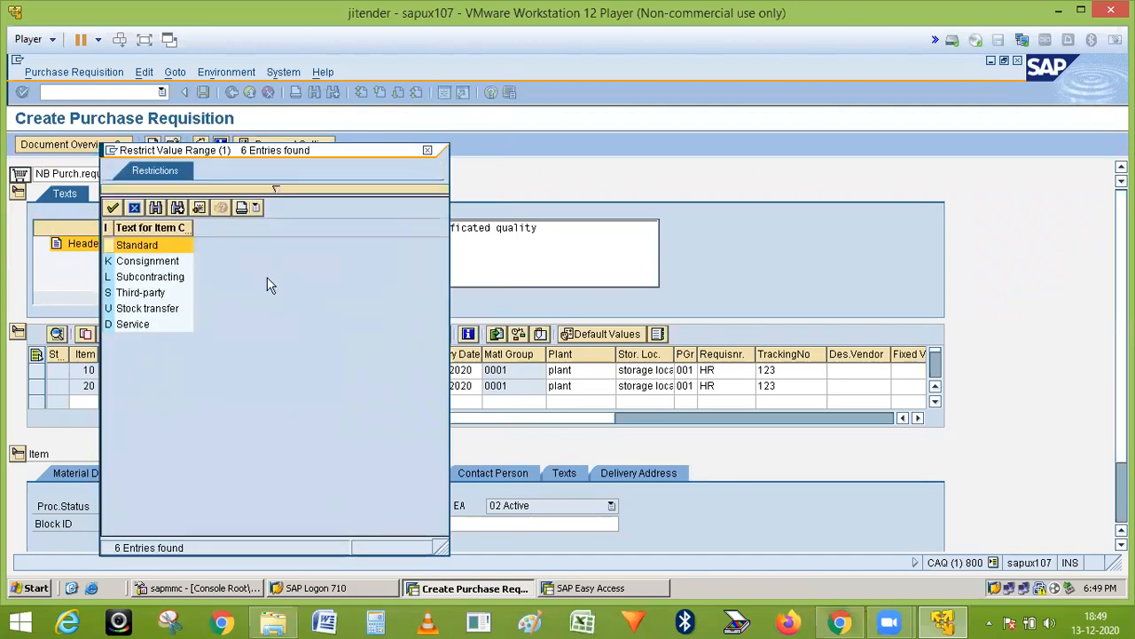
left_click_drag(257, 156, 371, 147)
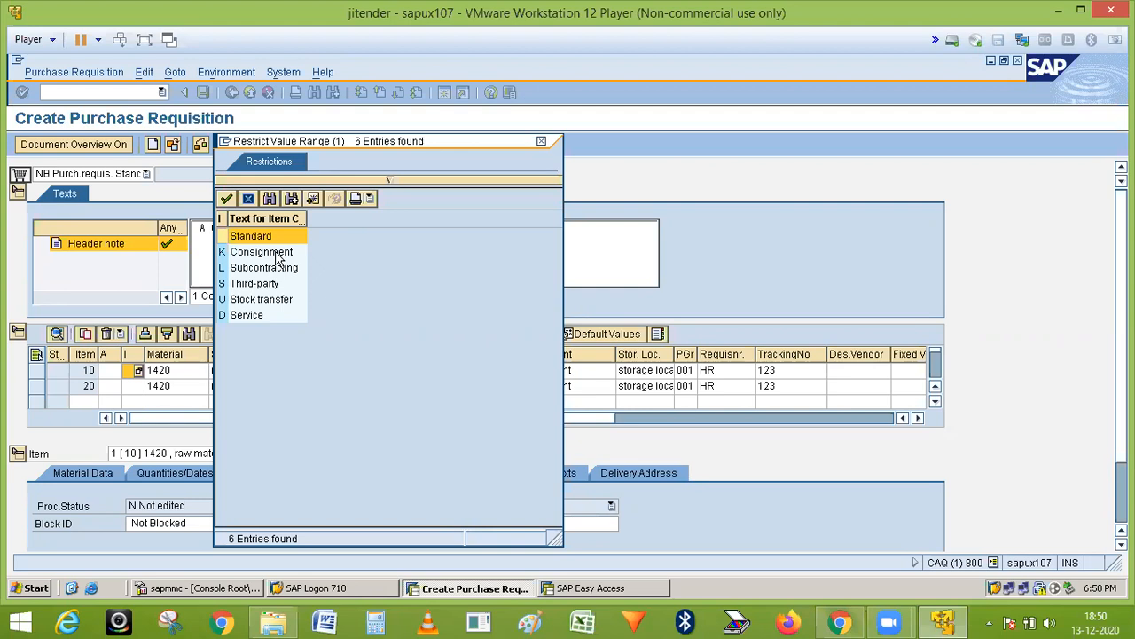
left_click(233, 253)
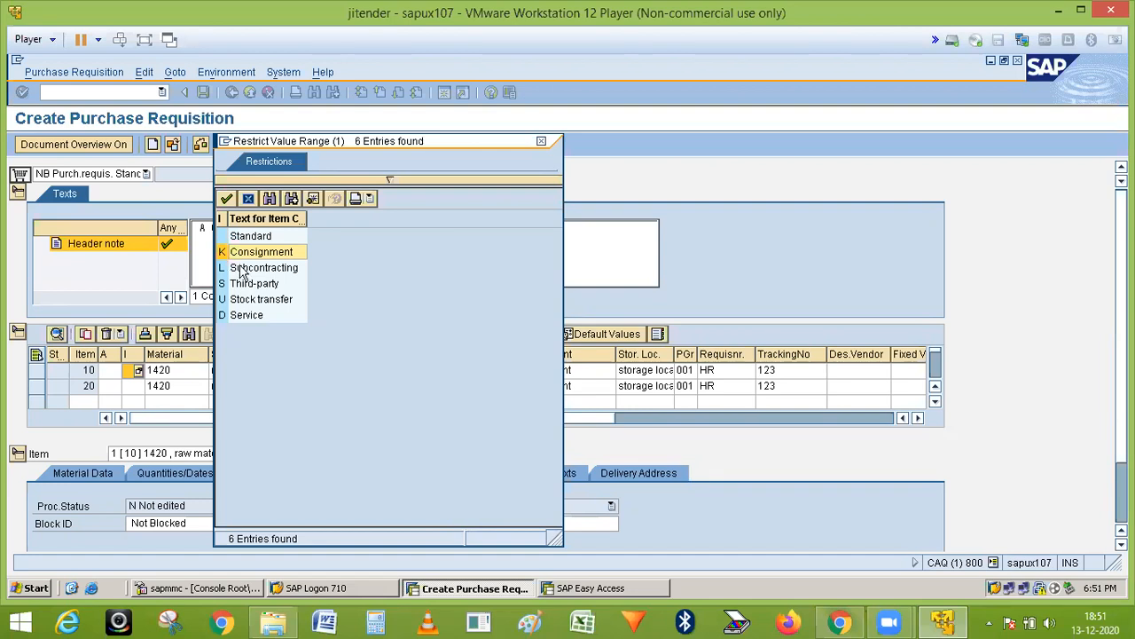
left_click(241, 270)
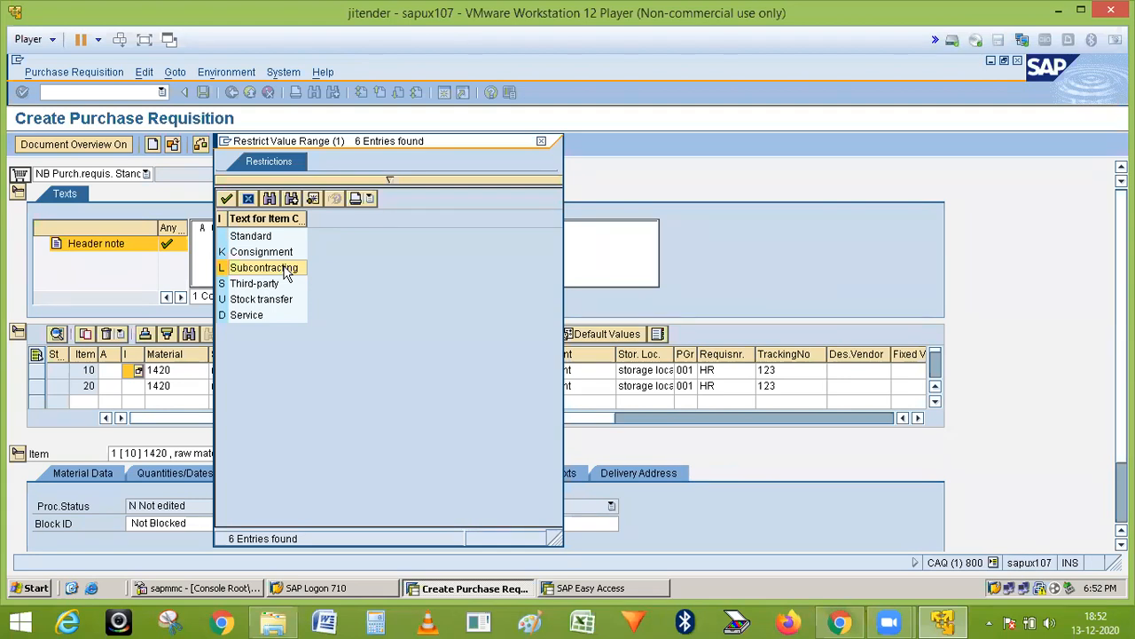
key("Down")
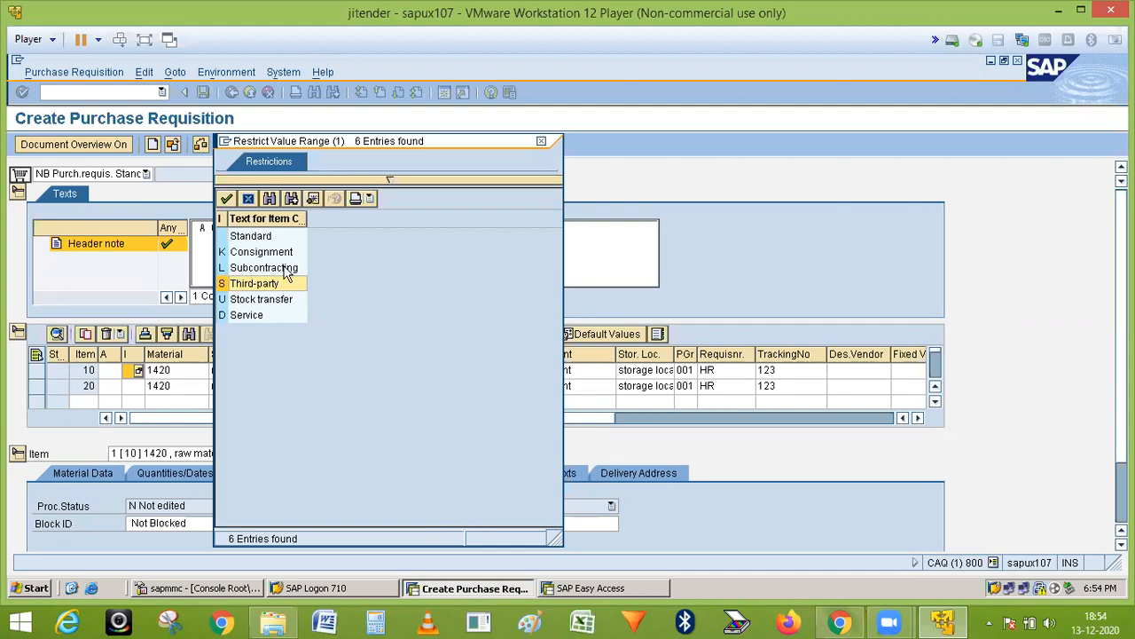
key("Down")
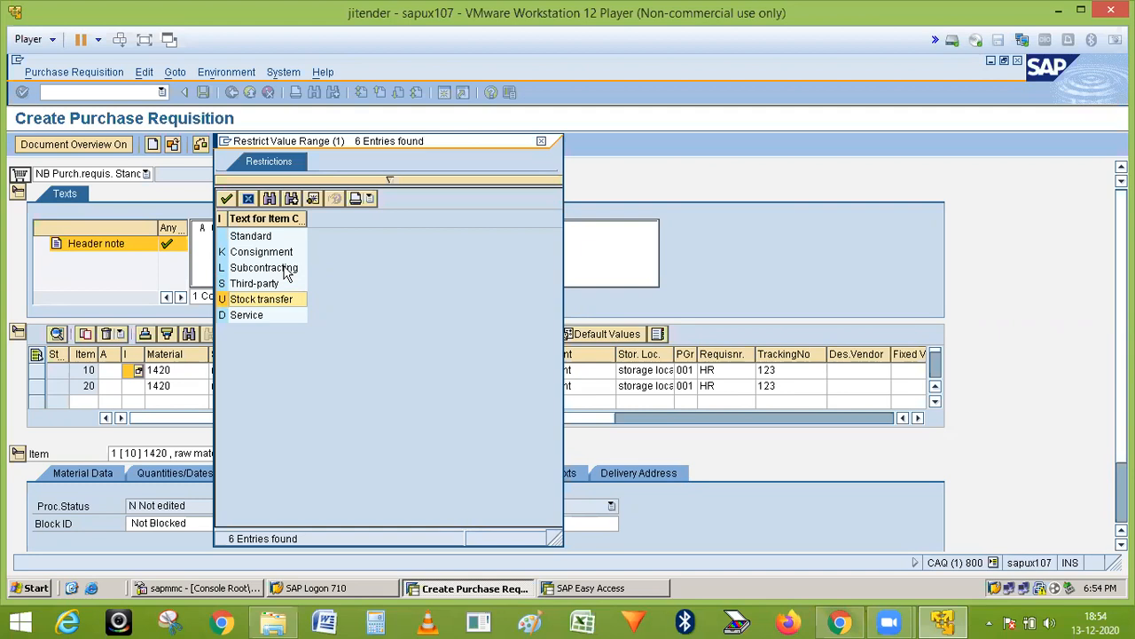
key("Down")
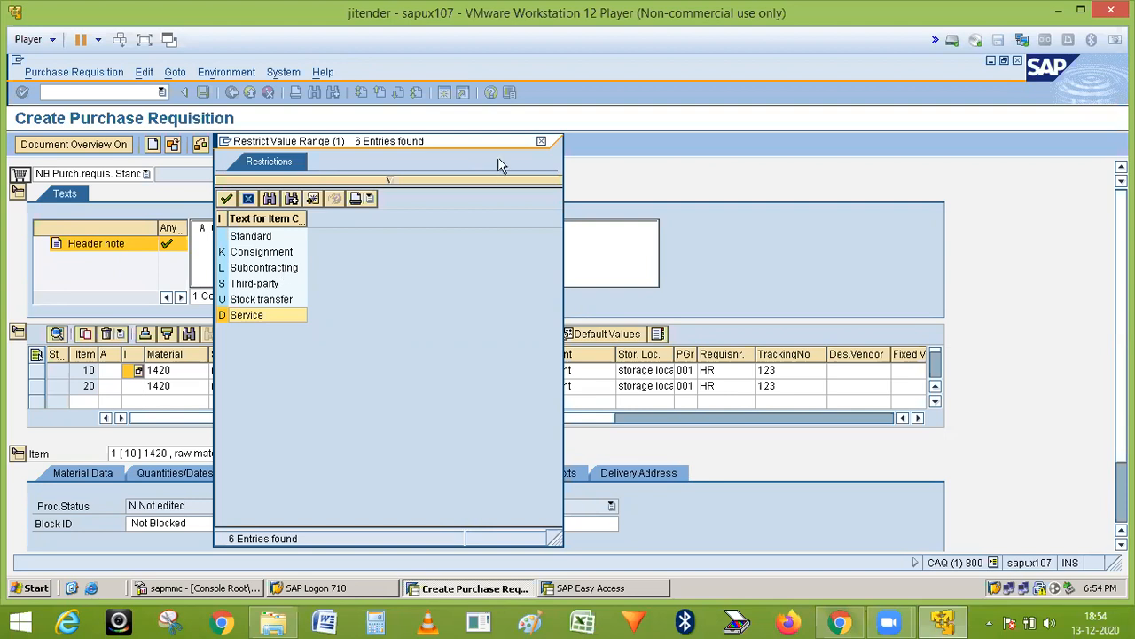
left_click(538, 142)
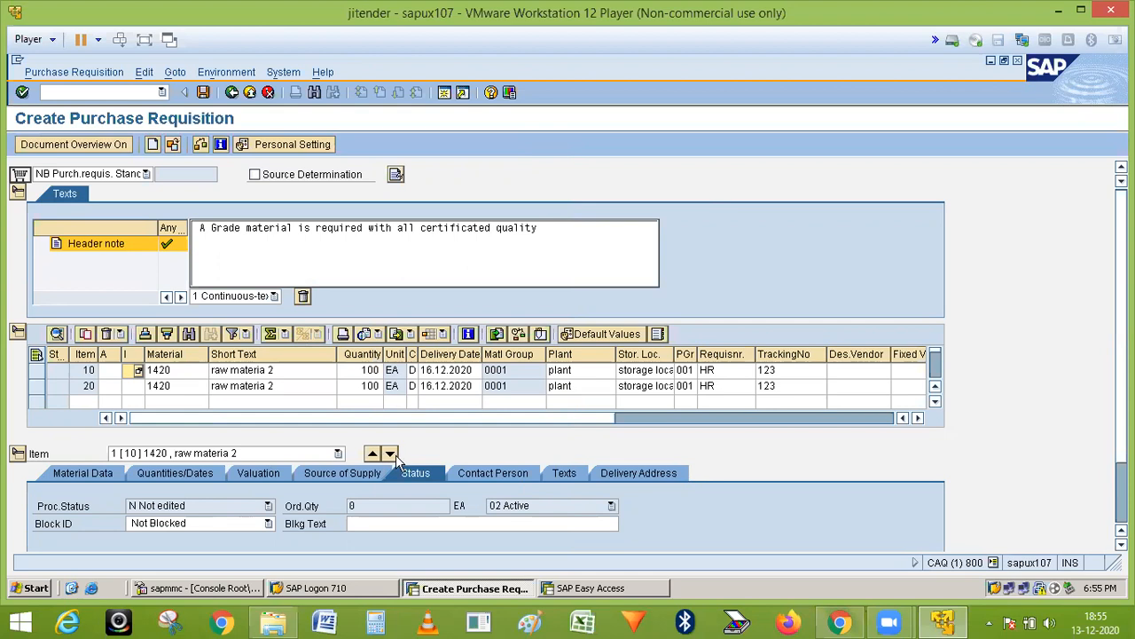
Step: Review the purchasing group, material and short text entries of items 10 and 20 in the item overview
left_click(684, 371)
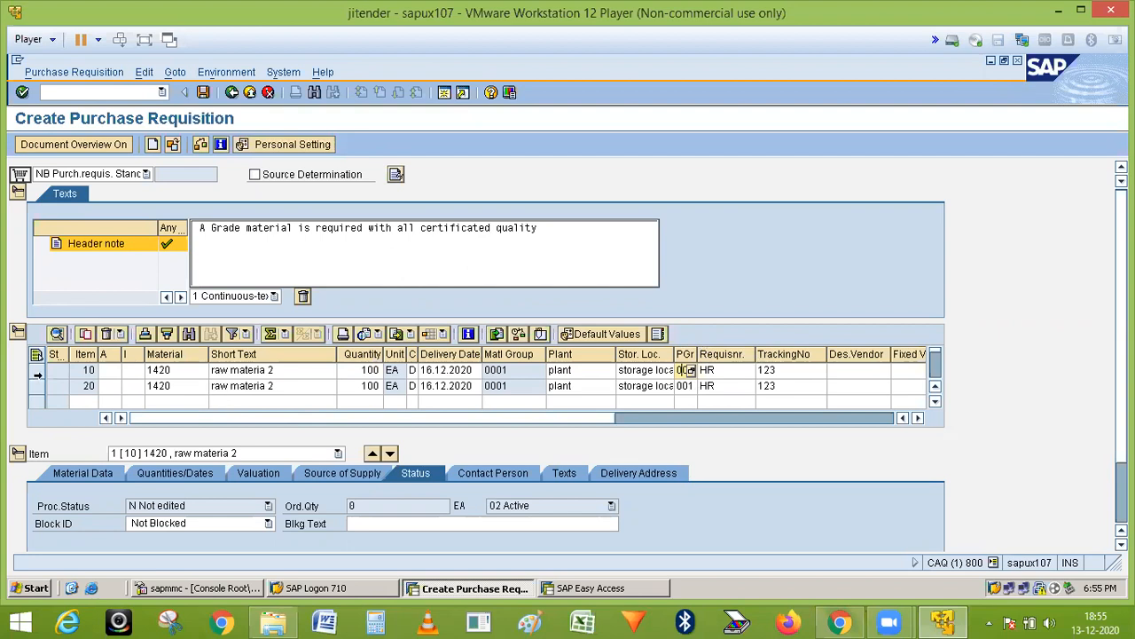
left_click(36, 372)
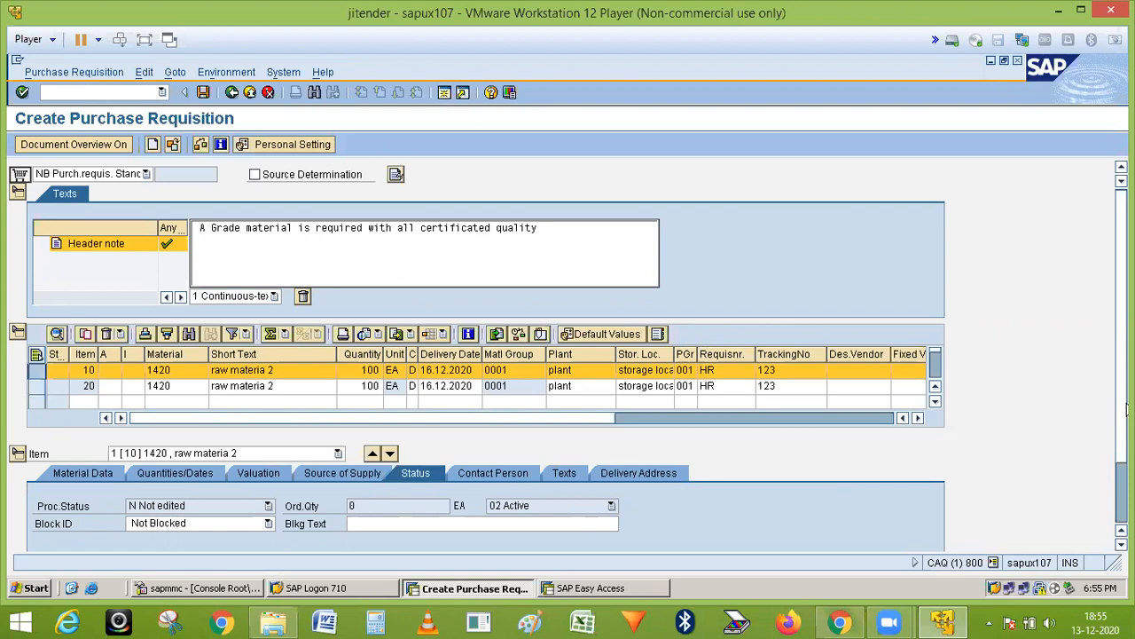
left_click_drag(1126, 409, 1127, 421)
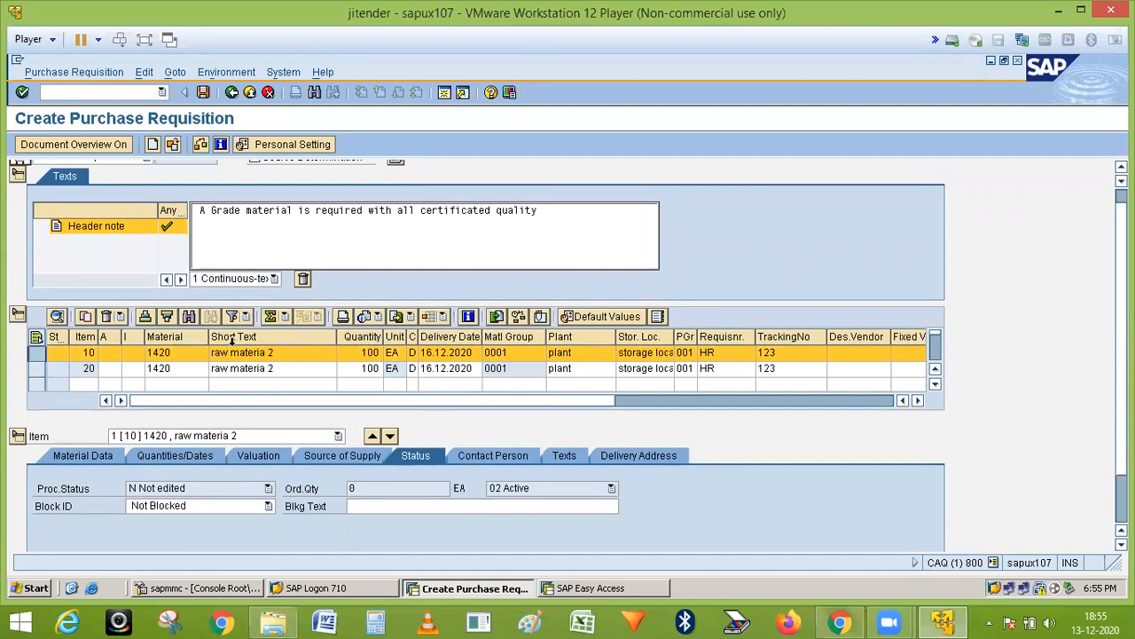
left_click(181, 353)
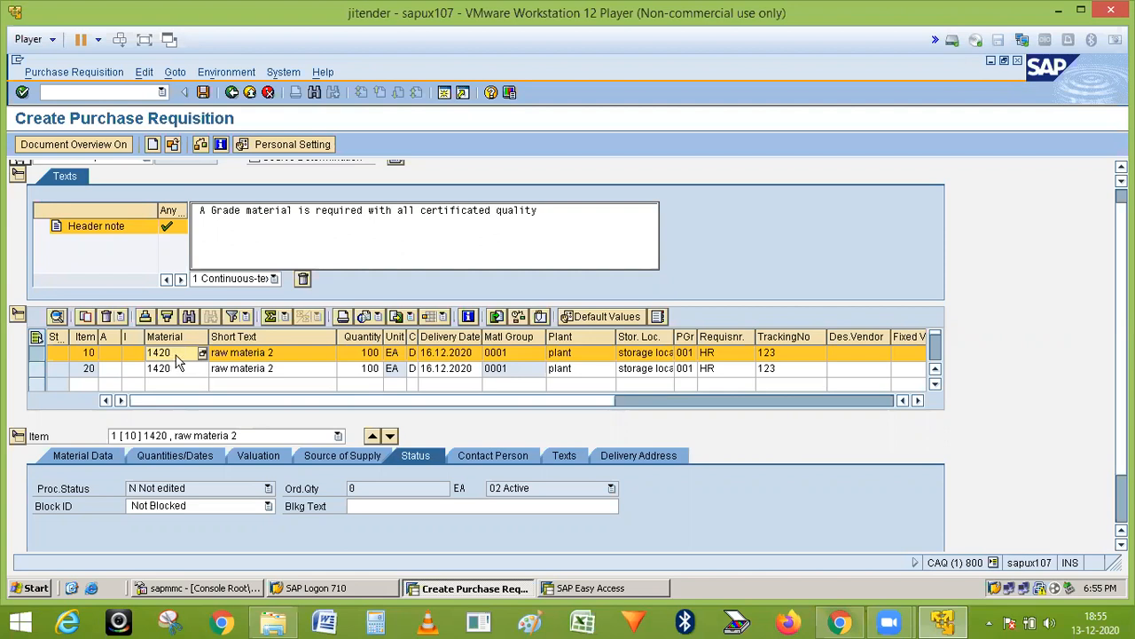
left_click(270, 359)
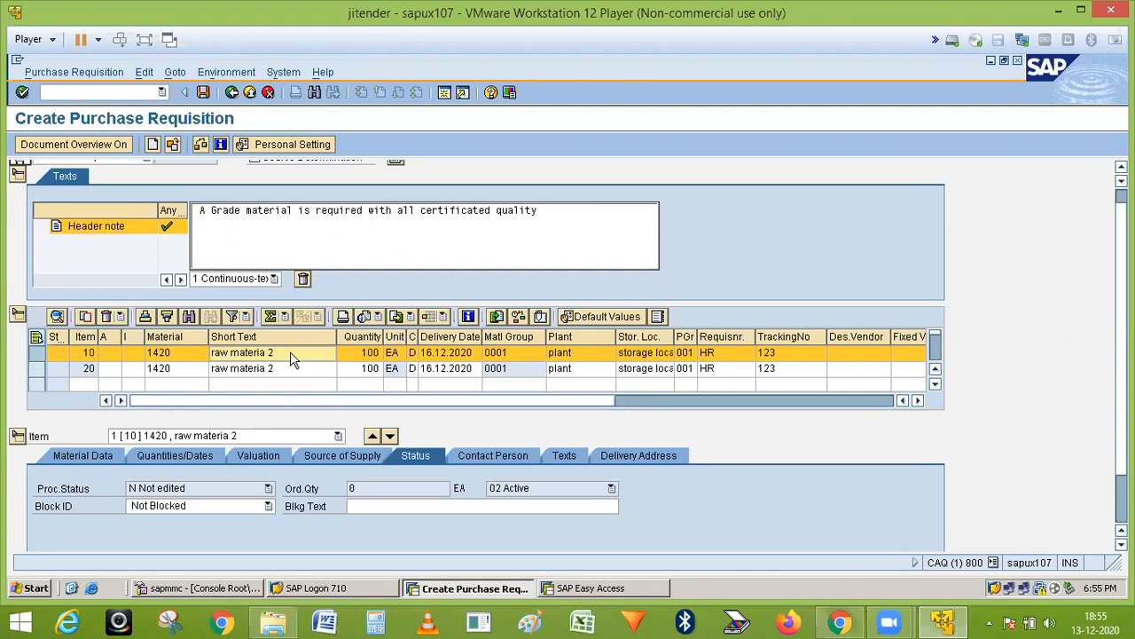
left_click(266, 384)
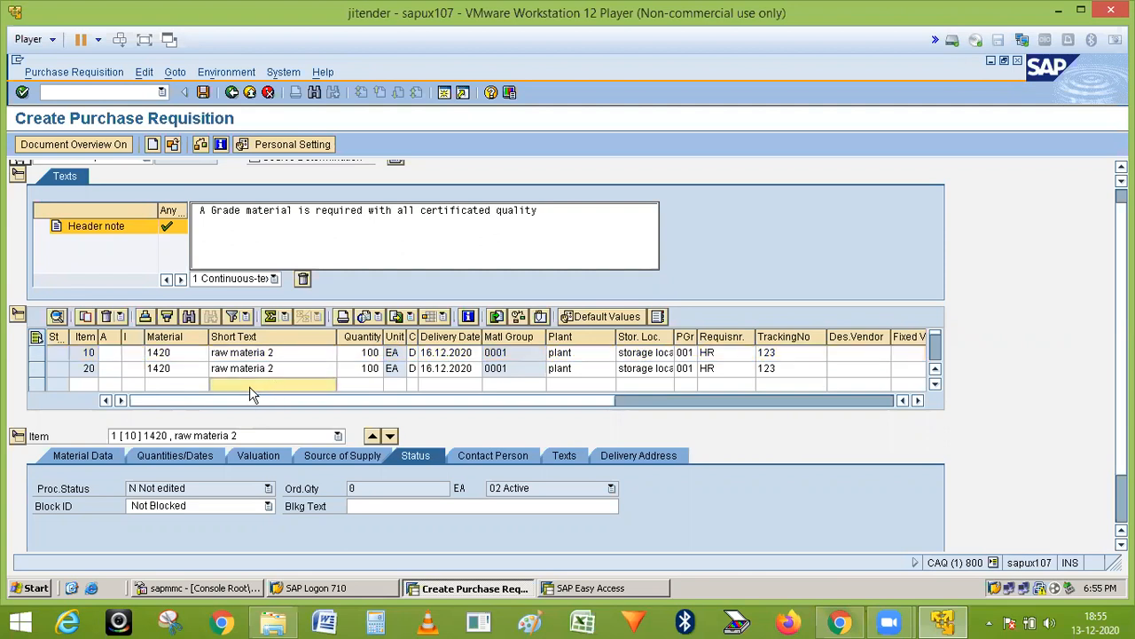
left_click(244, 376)
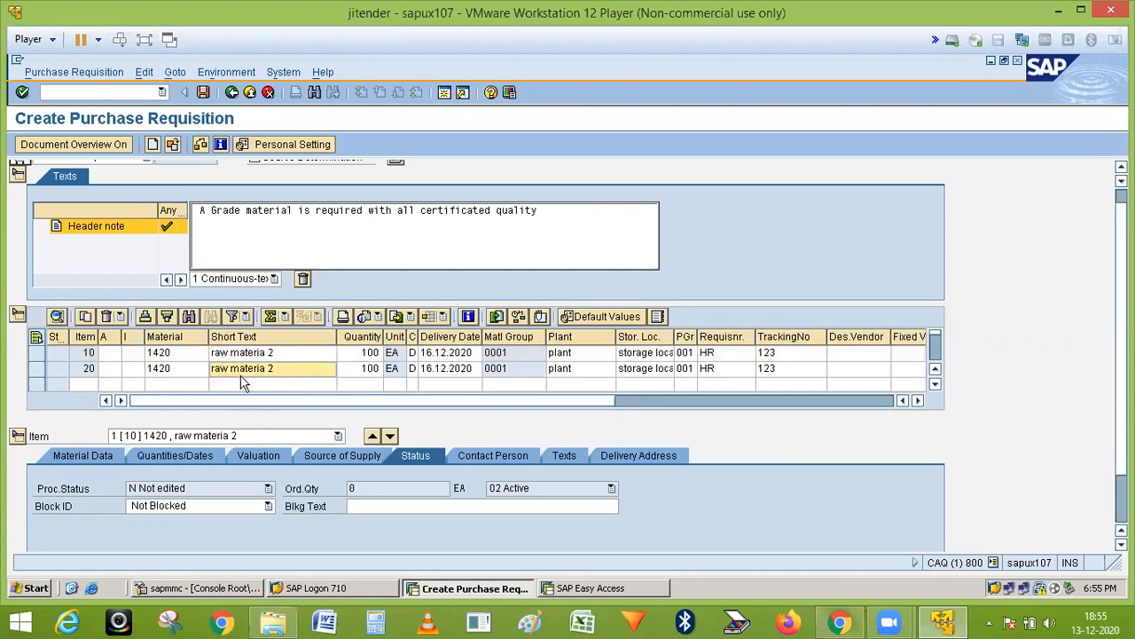
left_click(188, 372)
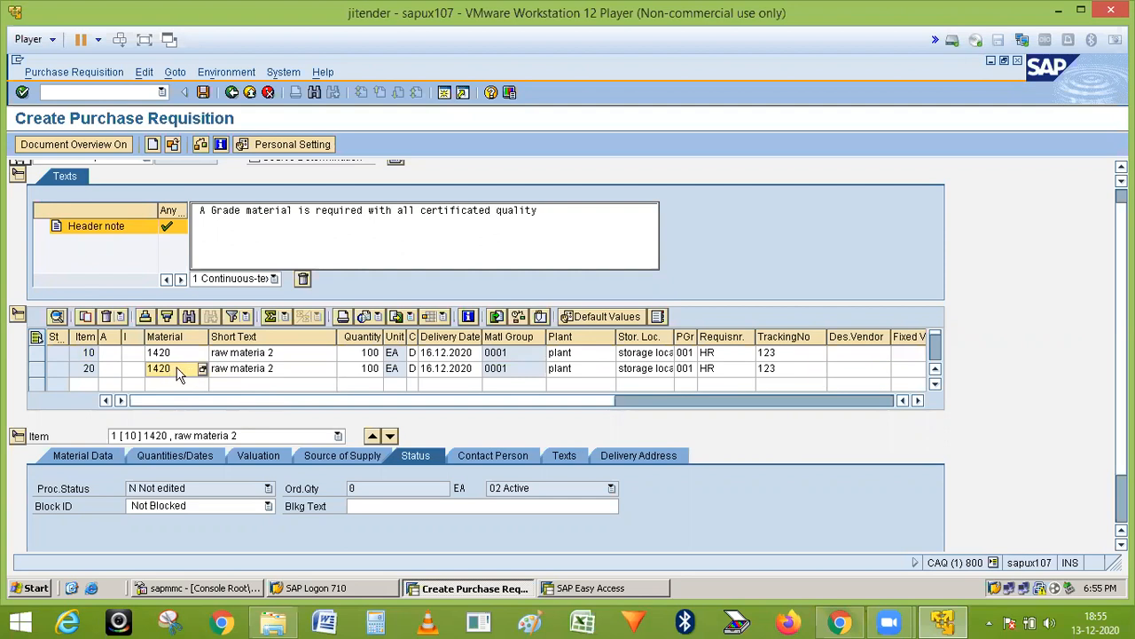
Step: Delete item 20 from the requisition and confirm the deletion
left_click(37, 371)
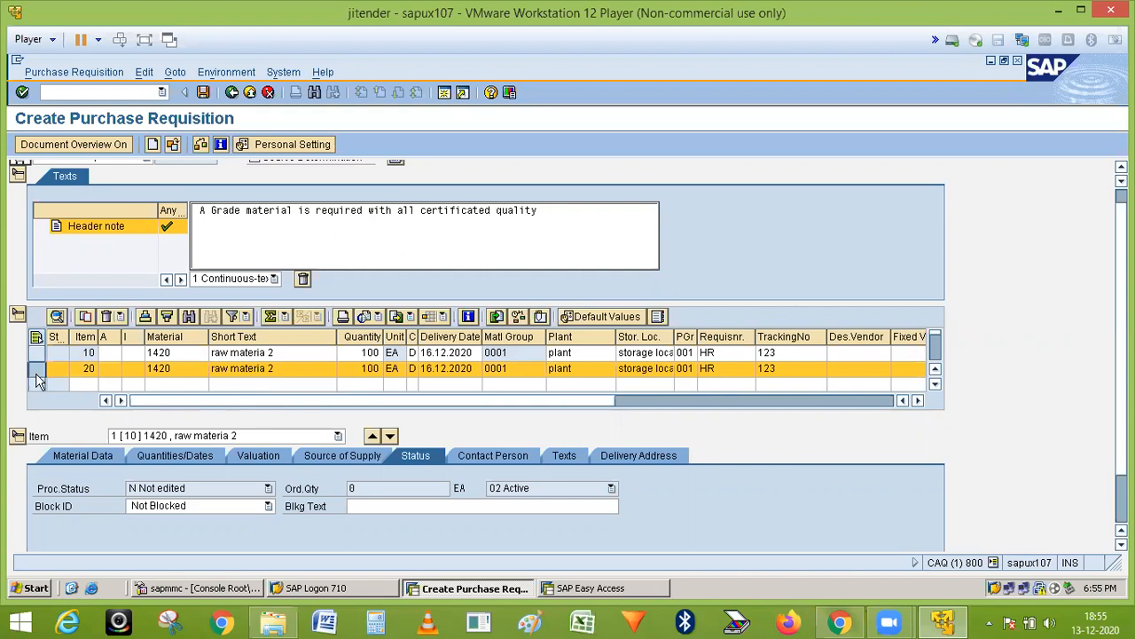
left_click(106, 317)
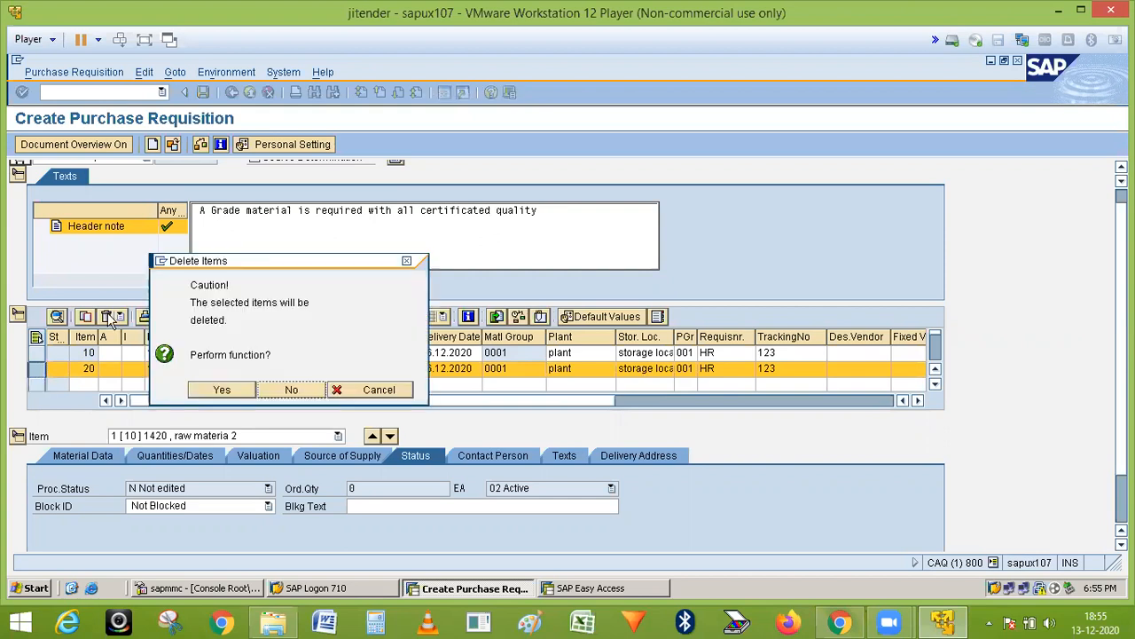
left_click(221, 390)
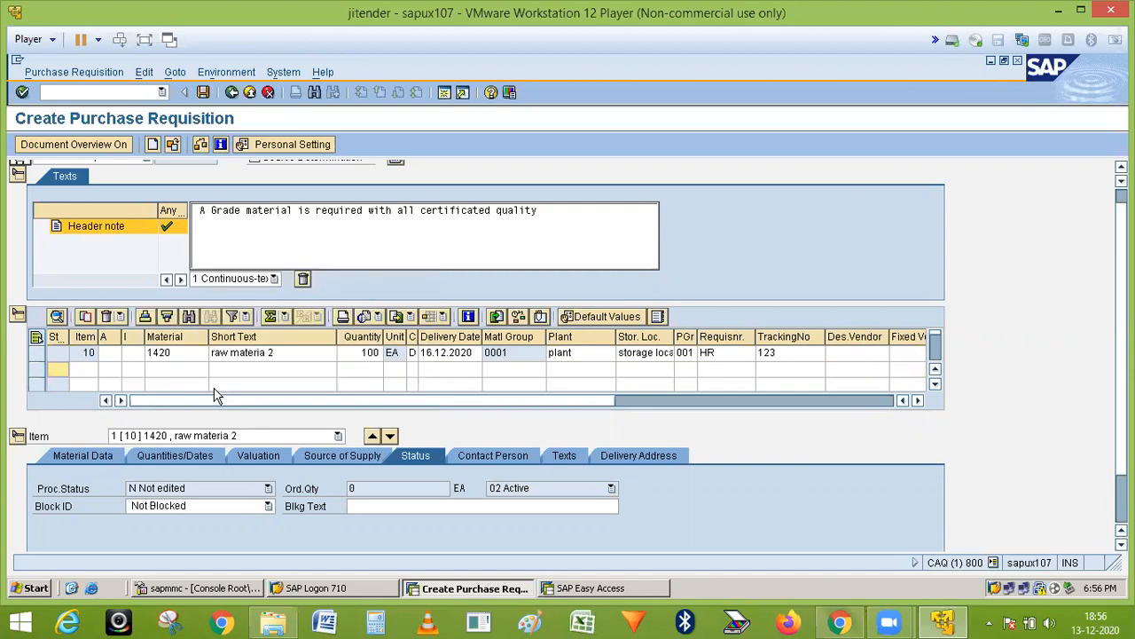
Step: Save the purchase requisition with its header note and the single item for material 1420
left_click(176, 355)
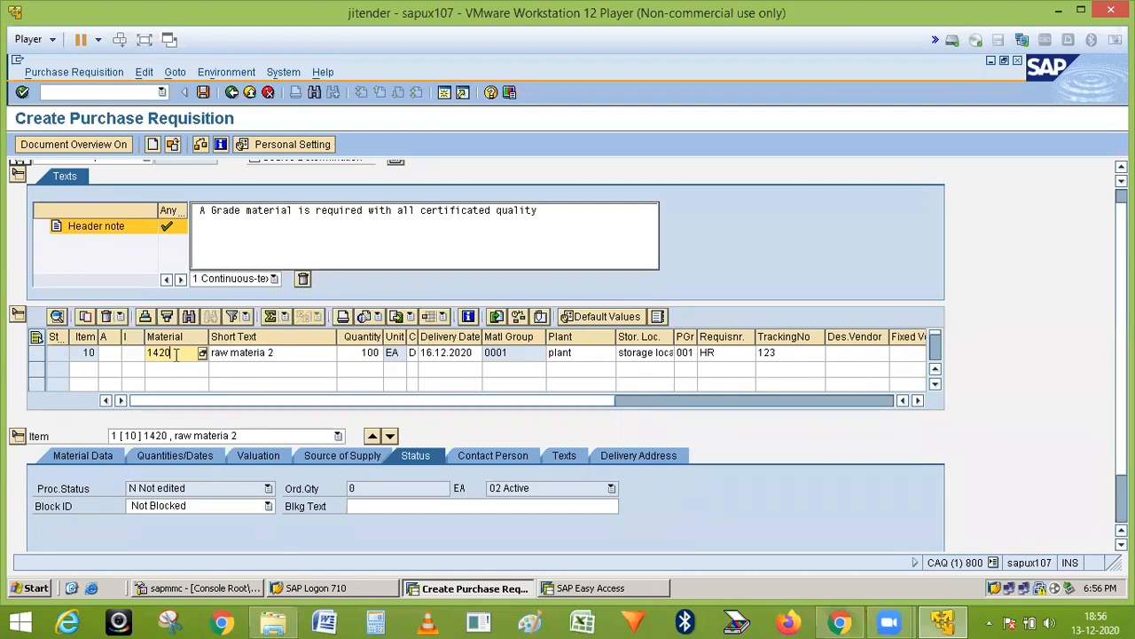
left_click(408, 241)
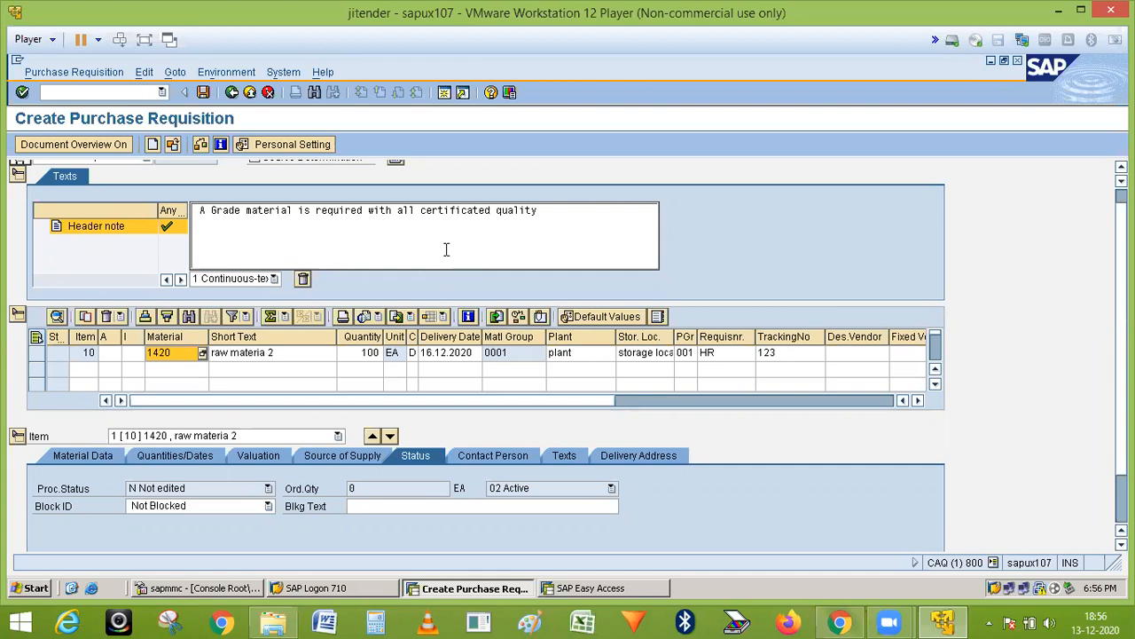
left_click(204, 93)
left_click(205, 92)
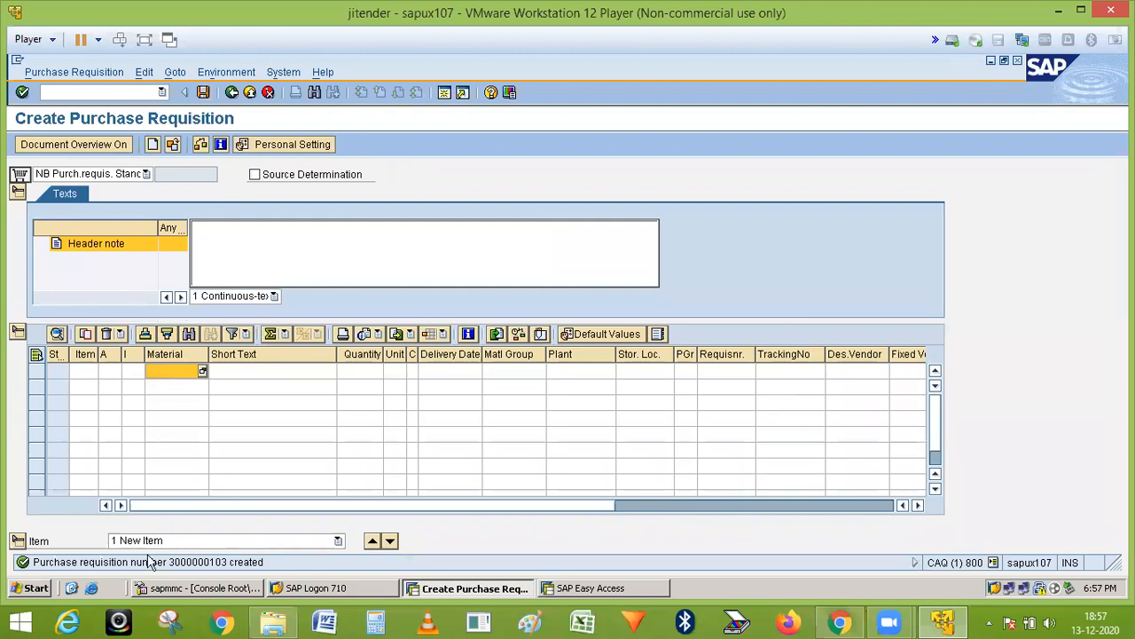
Step: Copy the new purchase requisition's number from the creation message's details and close the message help
double_click(218, 567)
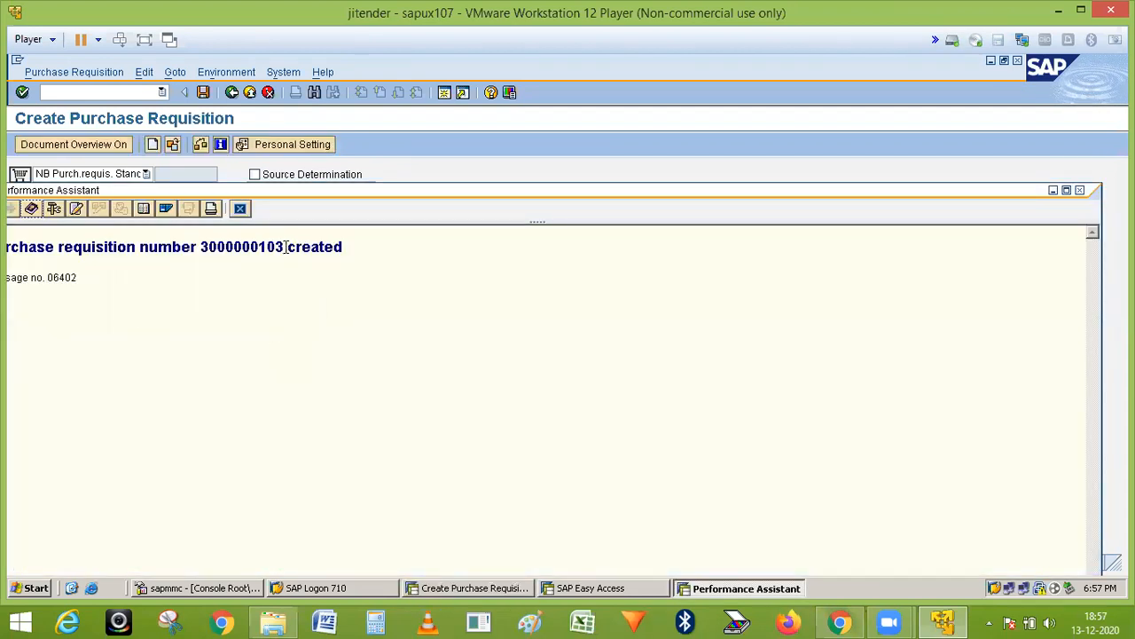
left_click_drag(286, 248, 203, 253)
key("ctrl+c")
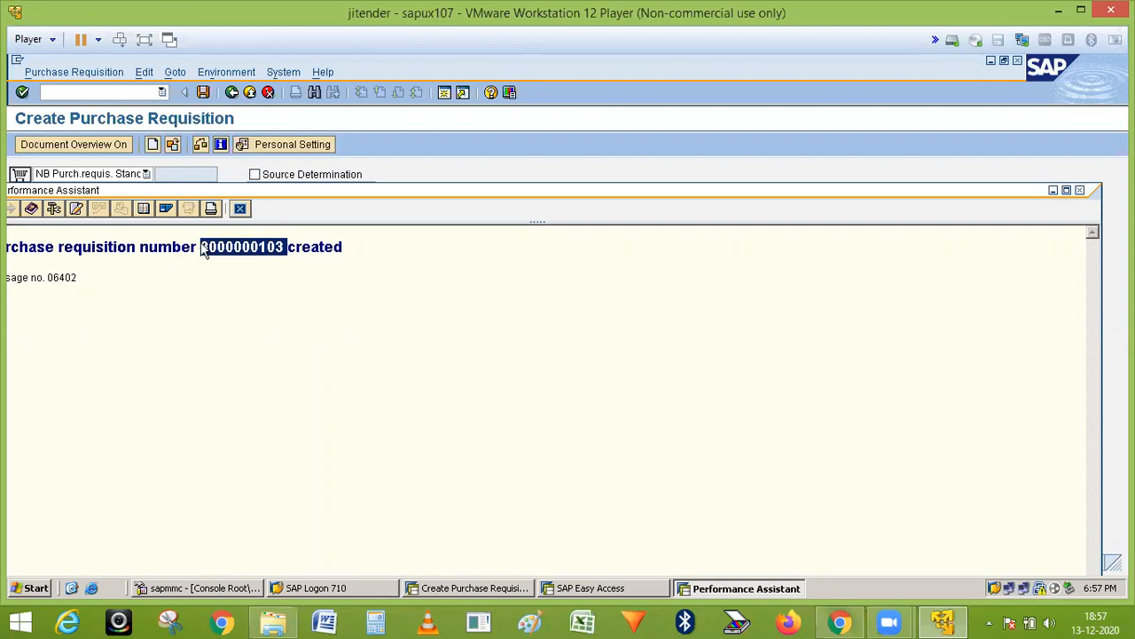
left_click(1079, 191)
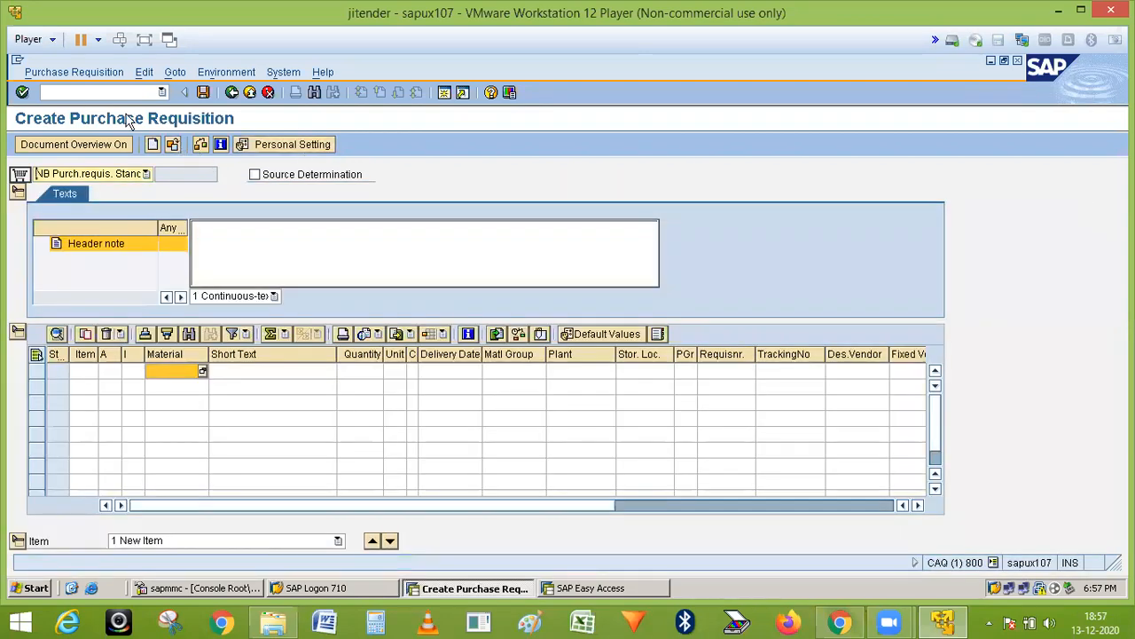
Step: Display the saved purchase requisition through the other-document selection and view the texts of item 10
left_click(173, 145)
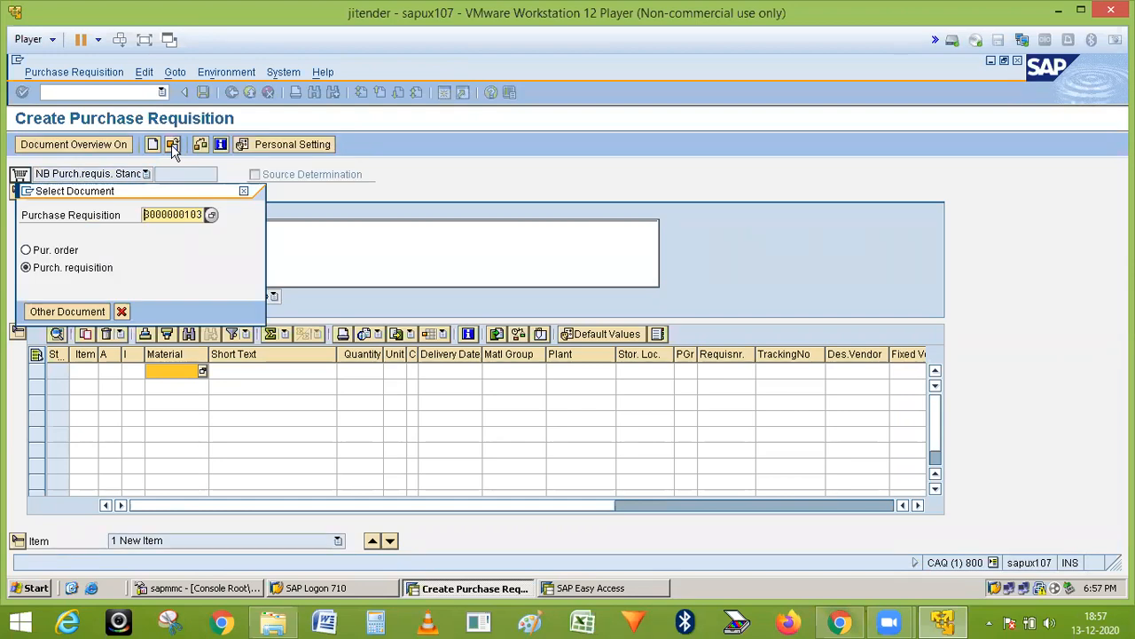
key("Return")
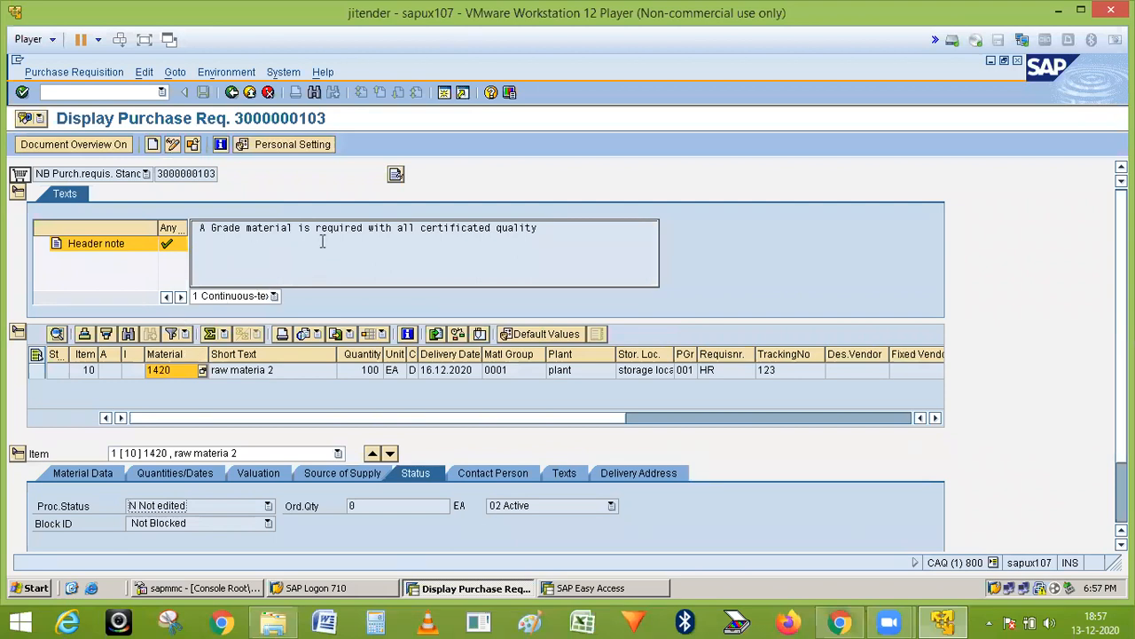
left_click(564, 473)
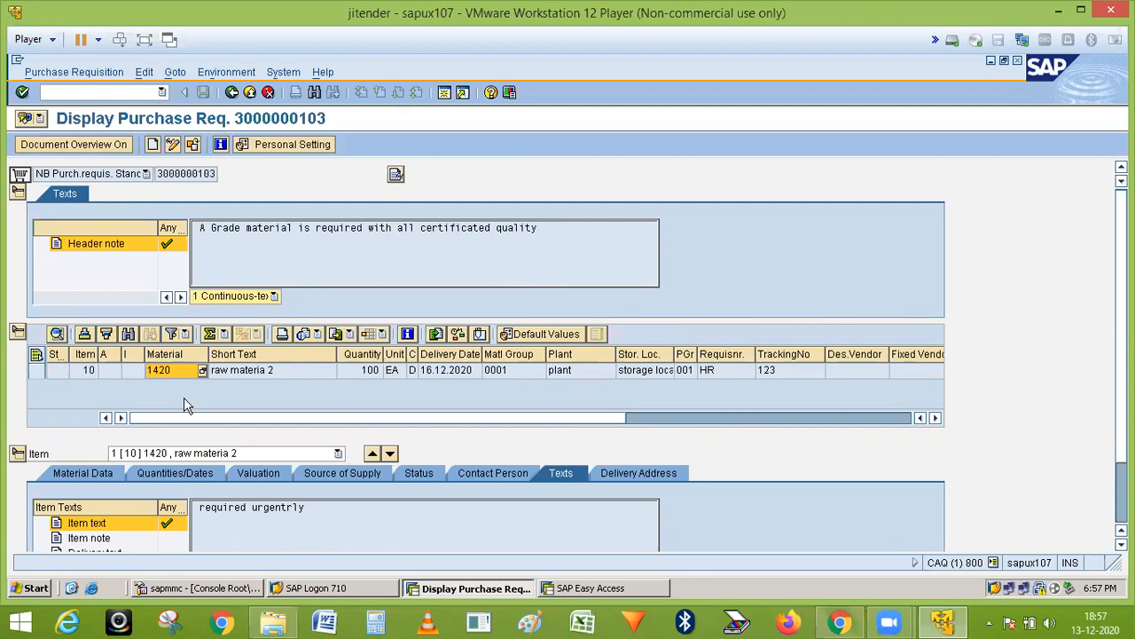
Step: Switch the displayed requisition to change mode, then start the change transaction ME52N
left_click(173, 146)
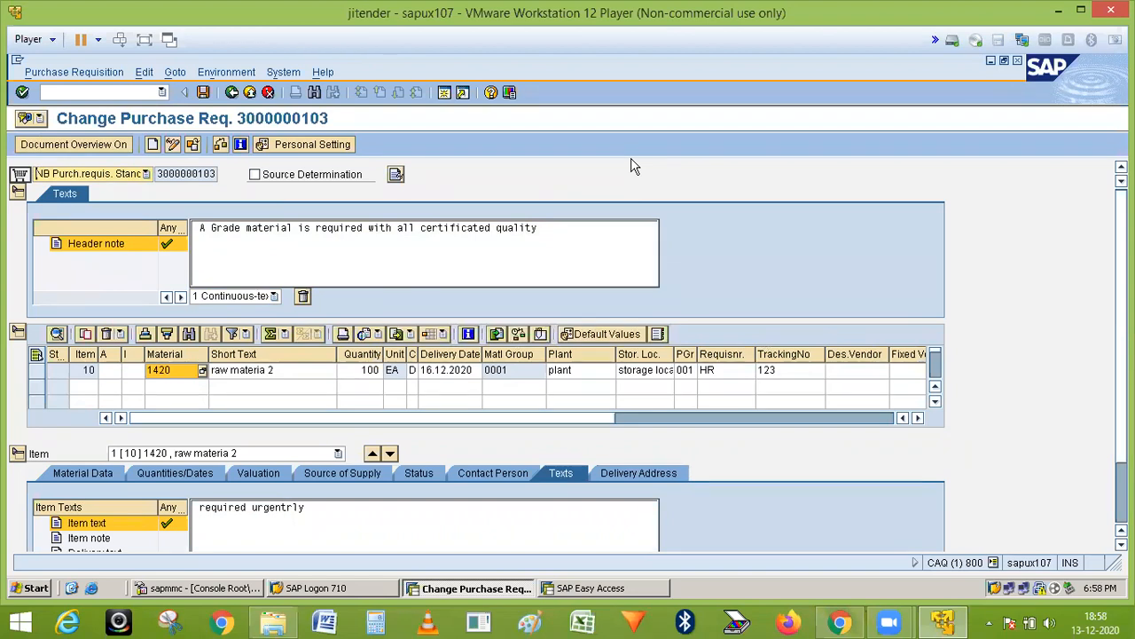
left_click(91, 91)
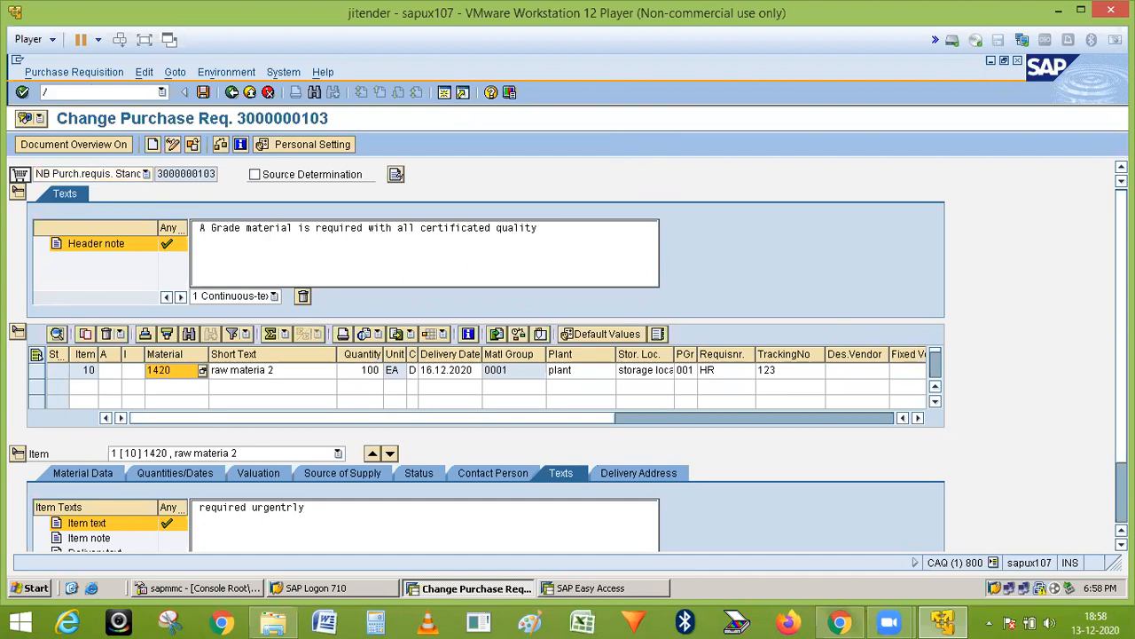
type("/nme52n")
key("Return")
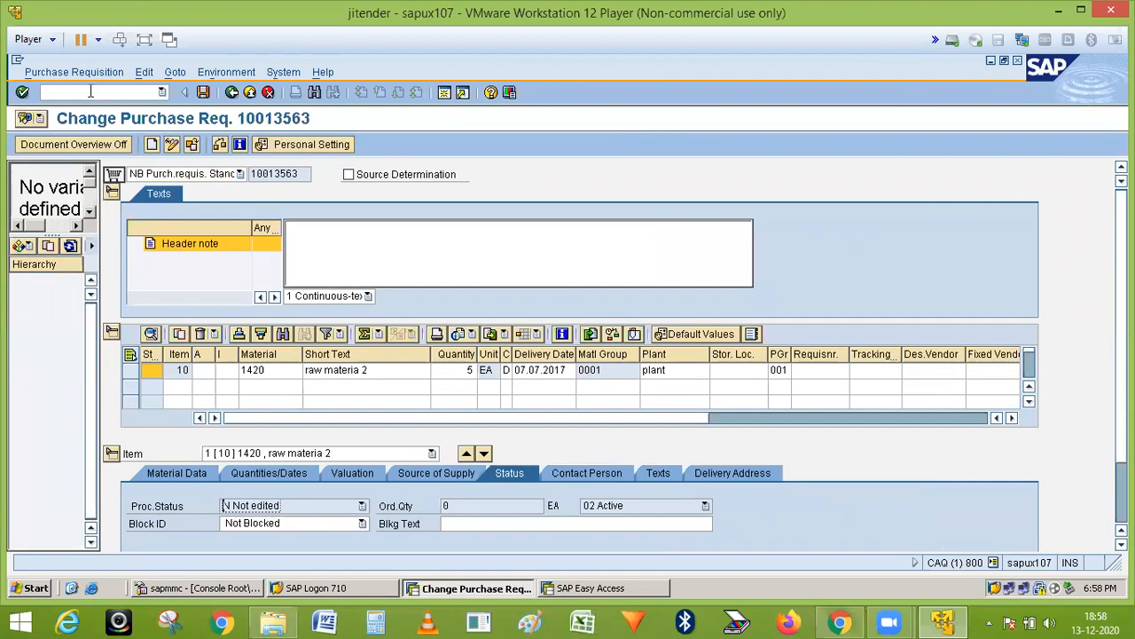
Step: Hide the document overview and open the newly created purchase requisition for changing, using its copied number
left_click(93, 144)
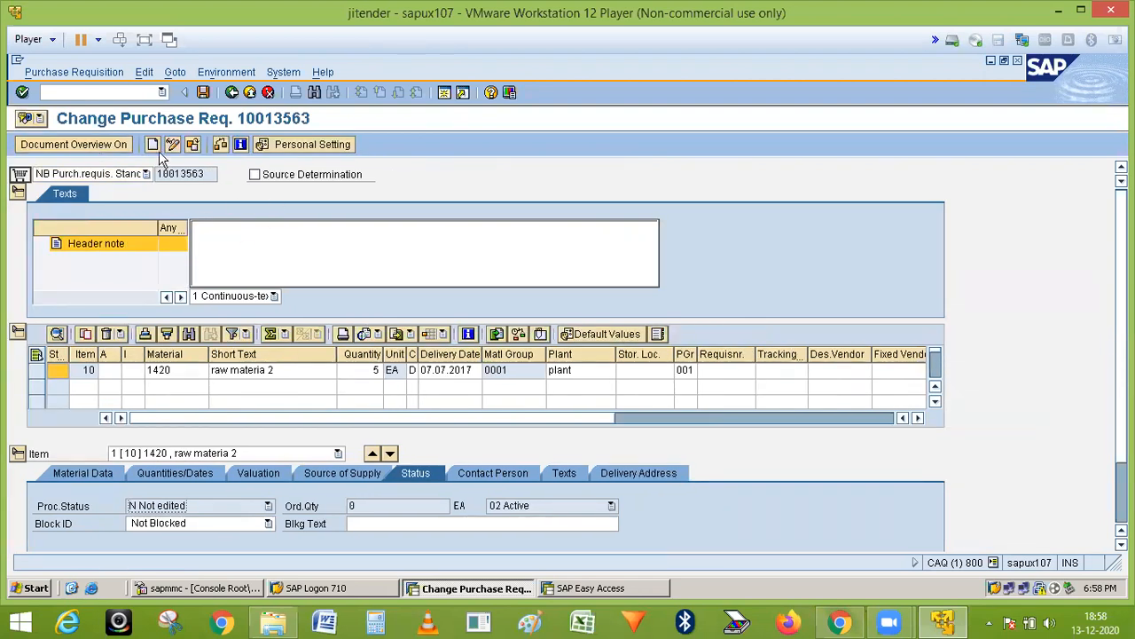
left_click(193, 147)
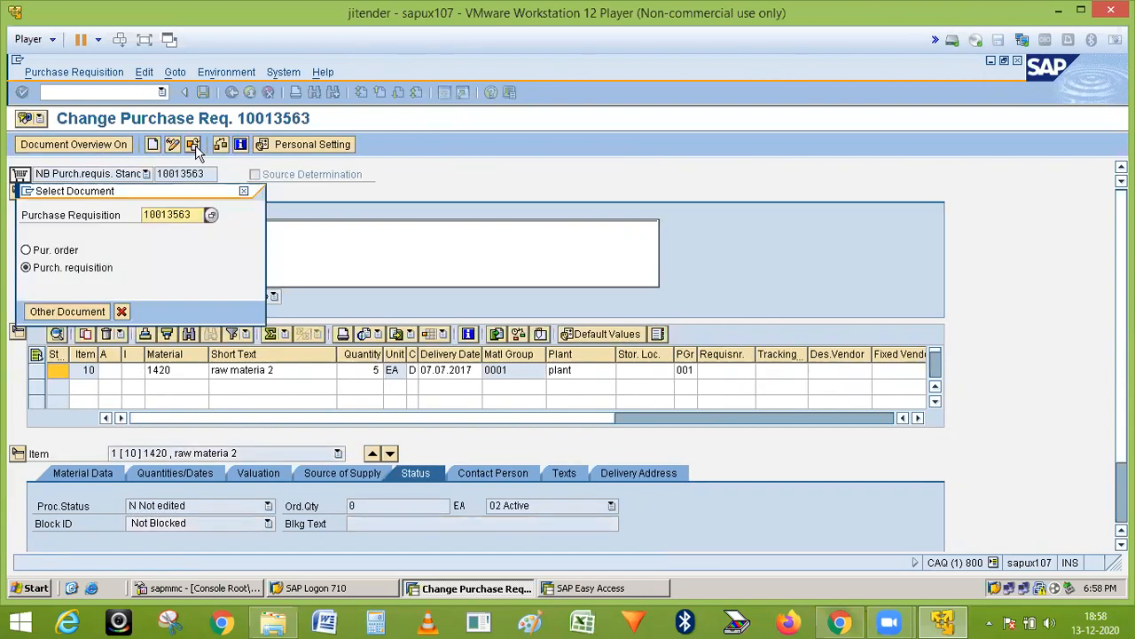
type("30")
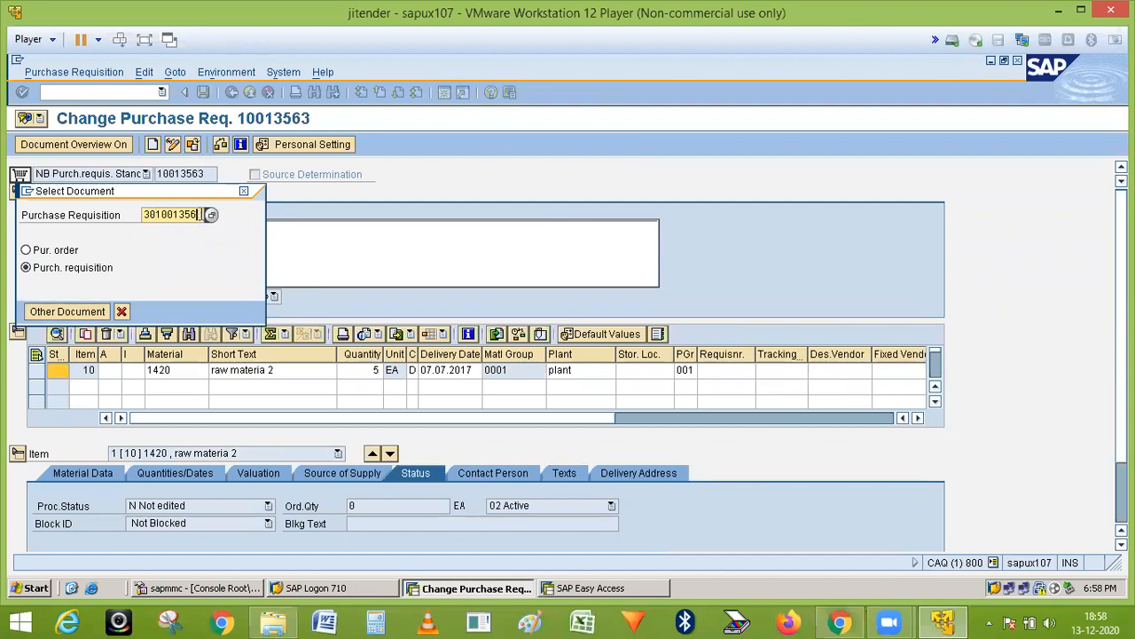
key("BackSpace")
key("BackSpace")
key("BackSpace")
key("BackSpace")
key("BackSpace")
key("BackSpace")
key("BackSpace")
key("BackSpace")
key("BackSpace")
key("BackSpace")
key("ctrl+v")
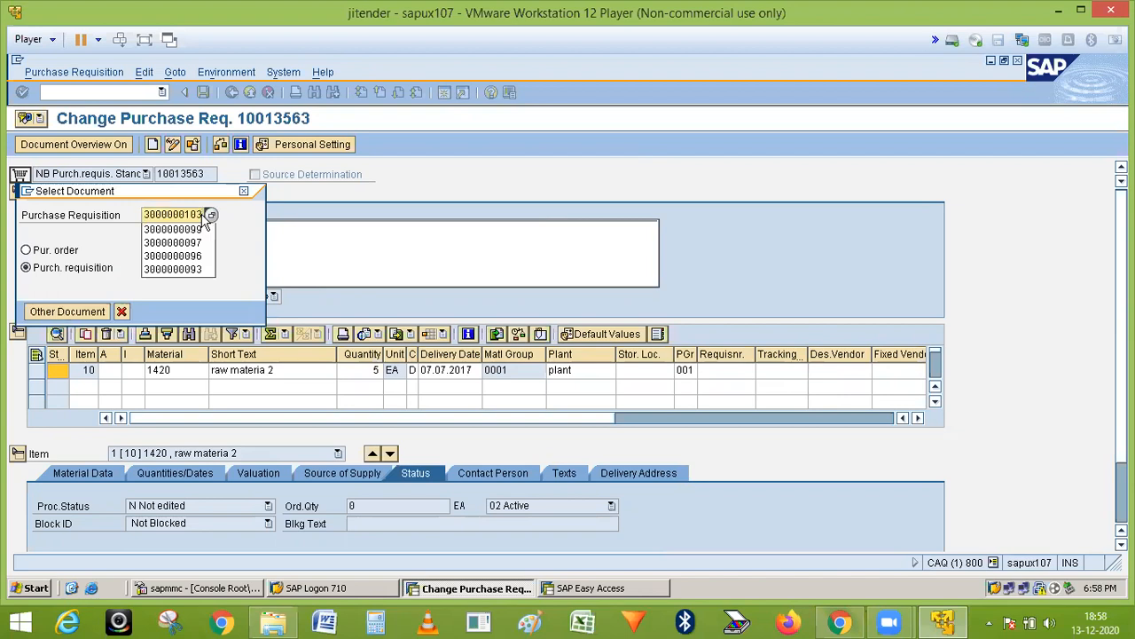
key("Return")
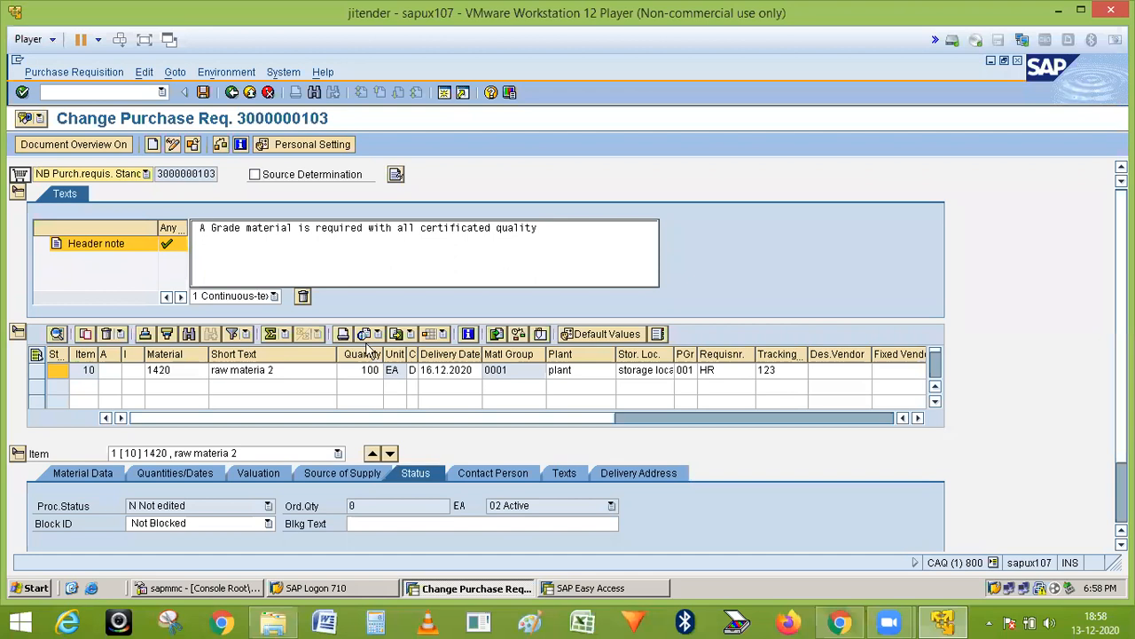
Step: Set the quantity of item 10 to 1000 and save the purchase requisition
left_click(378, 371)
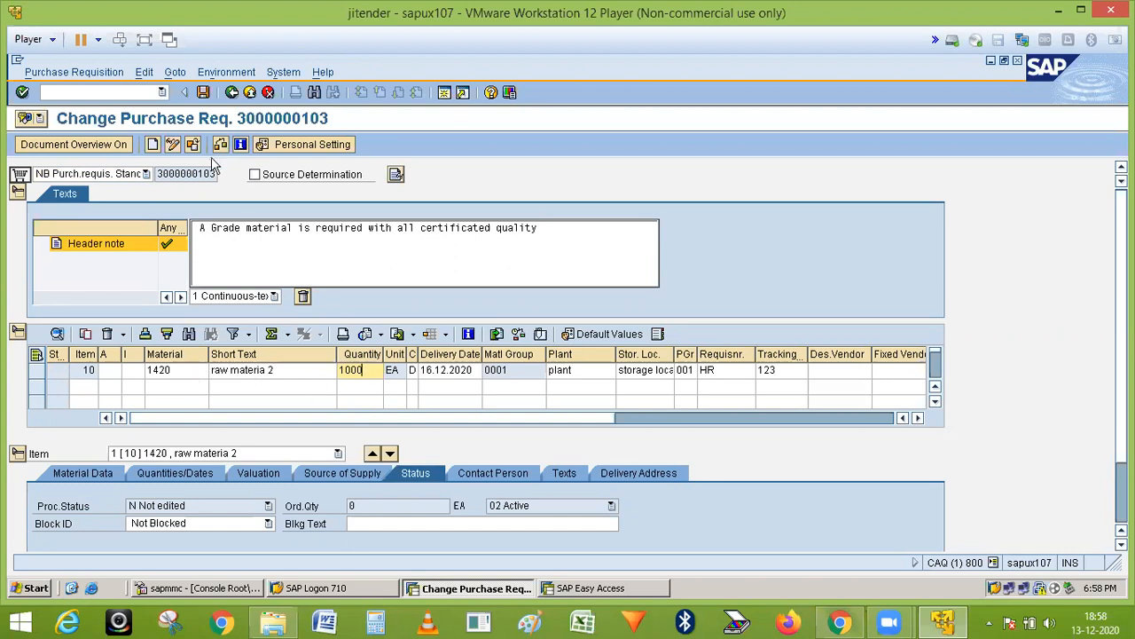
left_click(204, 94)
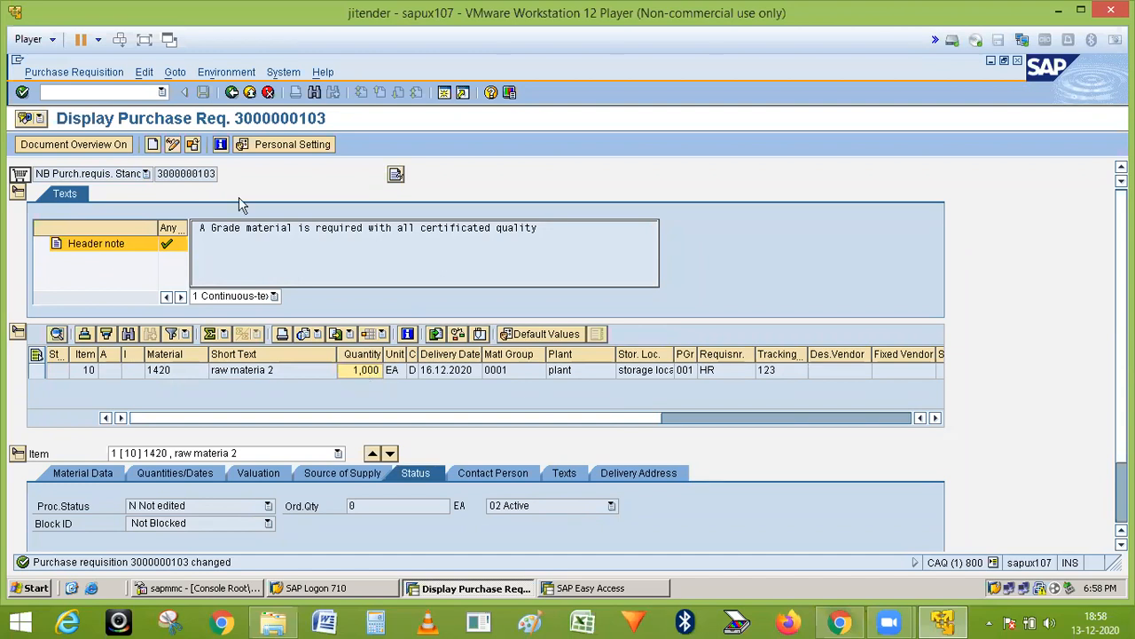
Step: Open the list display of purchase requisitions with transaction ME5A
left_click(110, 91)
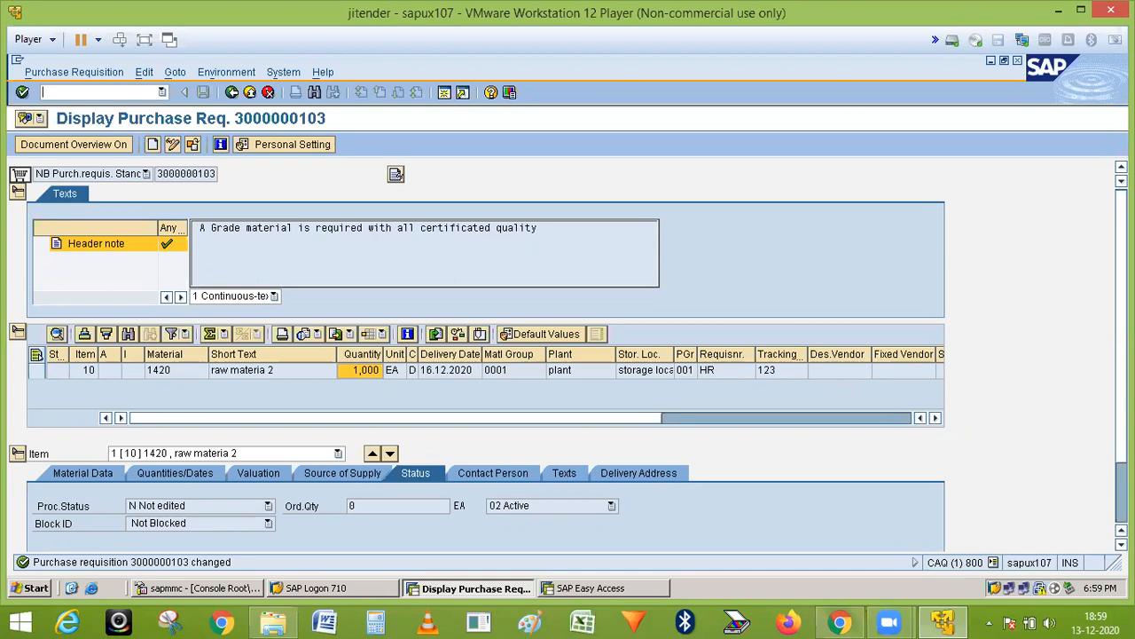
left_click(776, 376)
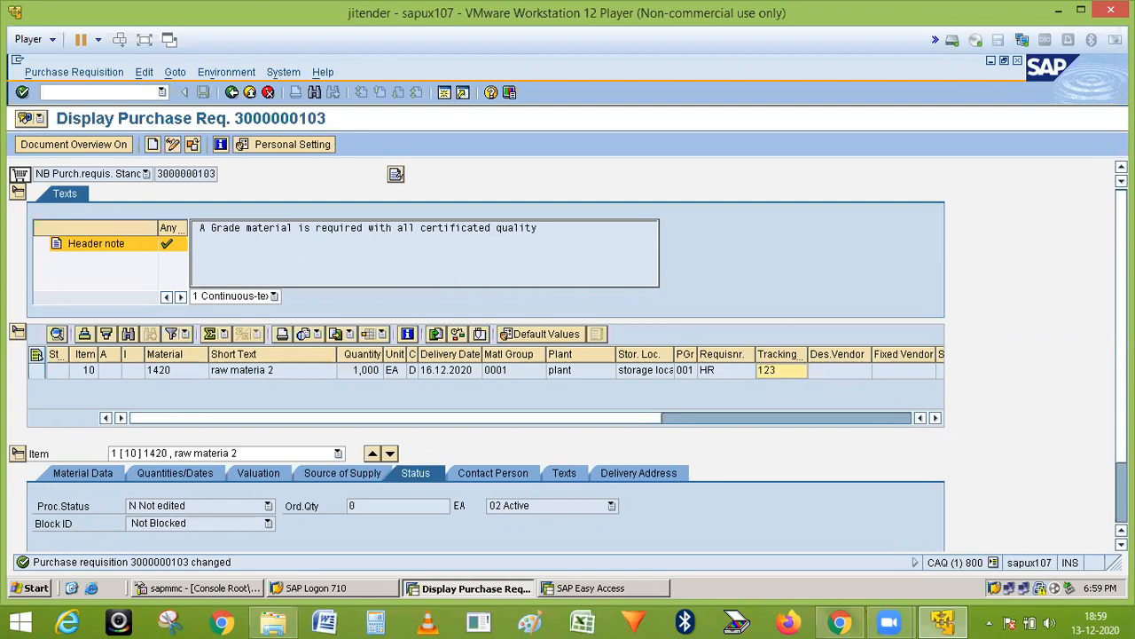
left_click(103, 90)
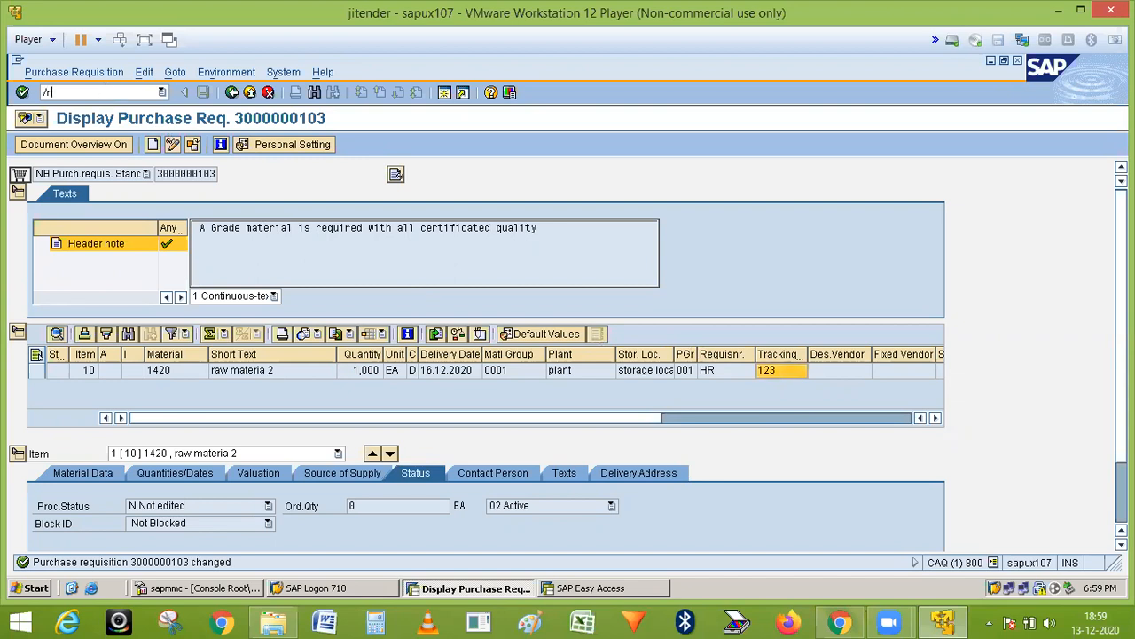
type("/nme5a")
key("Return")
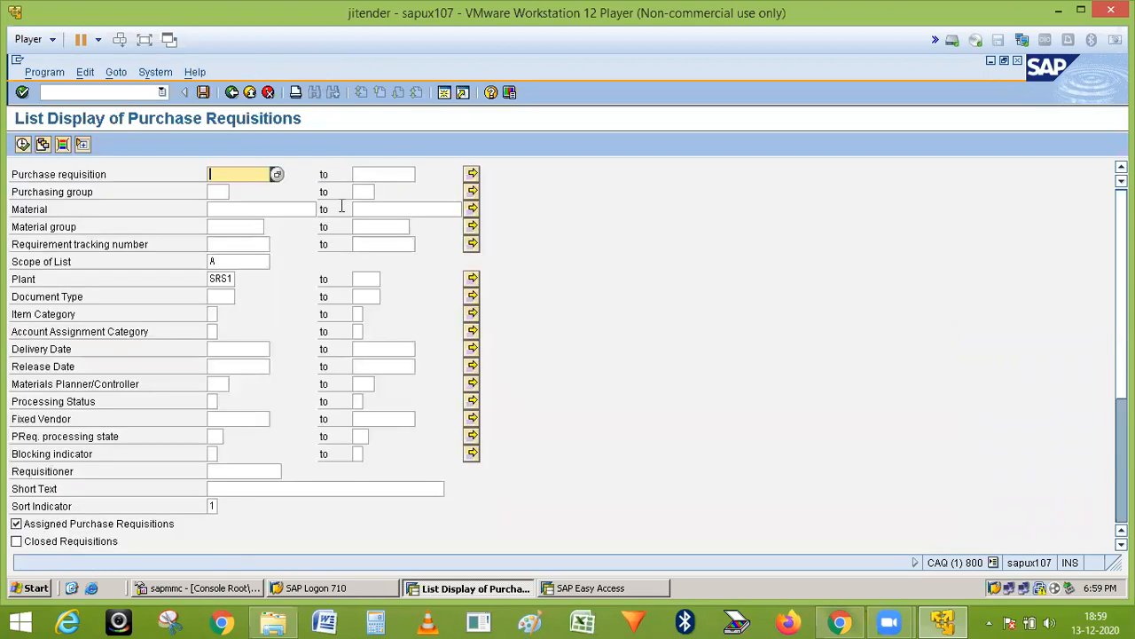
Step: Set the scope of list to ALV and look through the remaining selection criteria
left_click(229, 262)
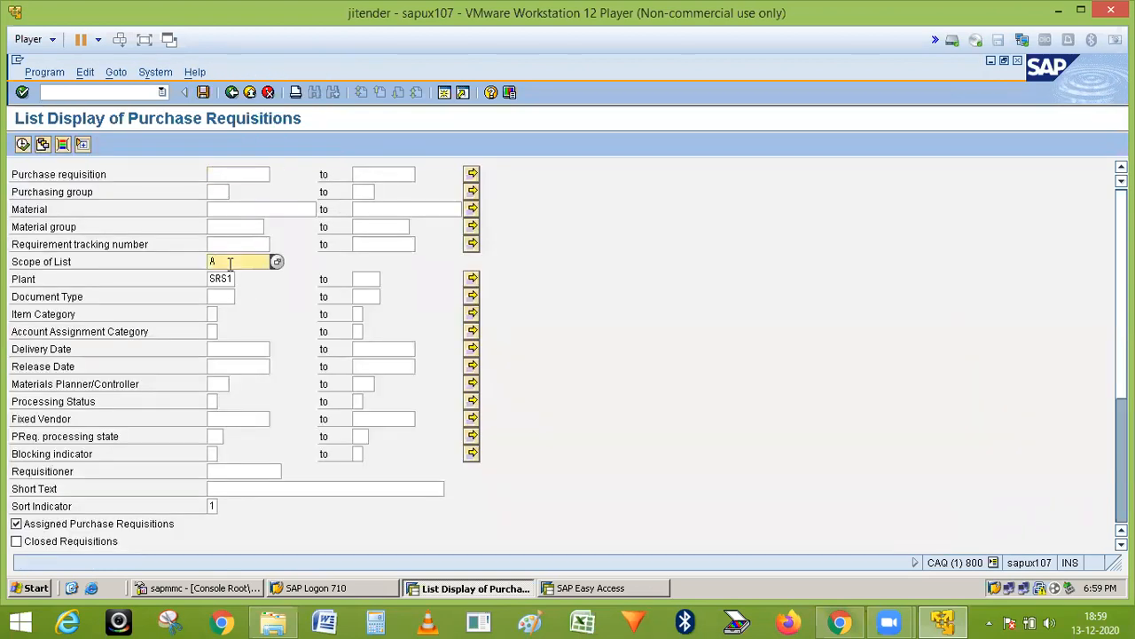
key("BackSpace")
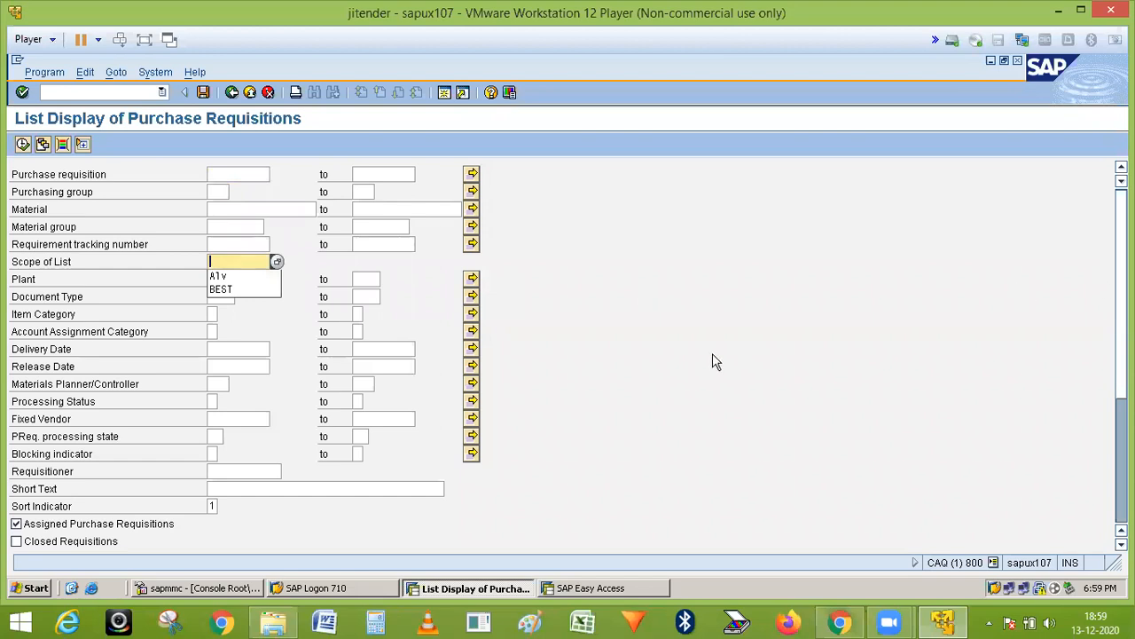
left_click(227, 277)
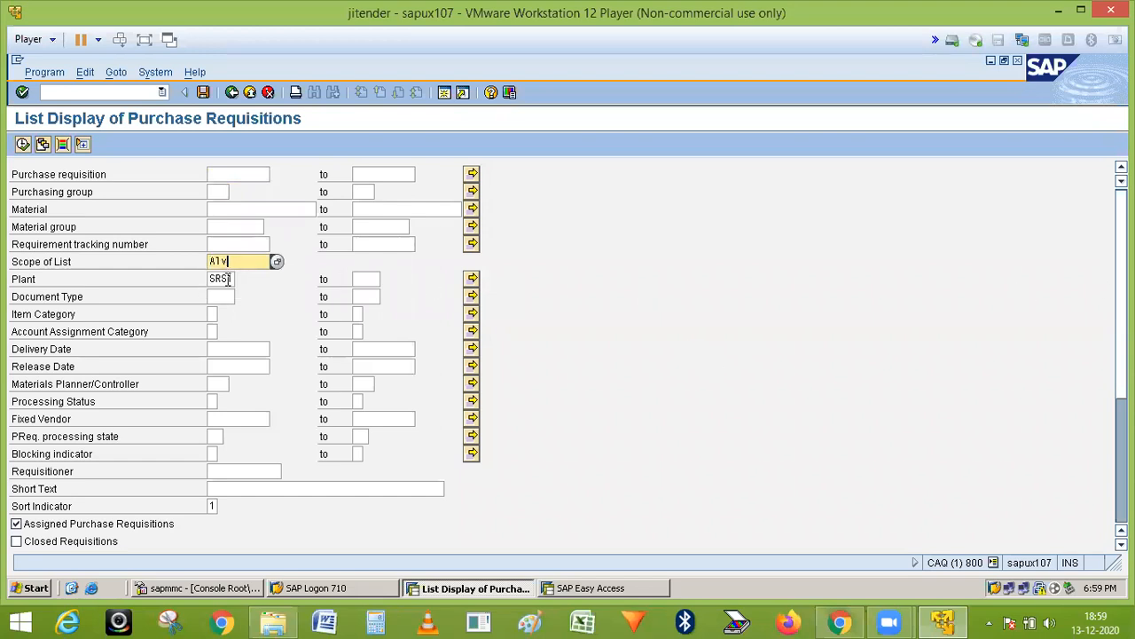
left_click_drag(1123, 302, 1124, 343)
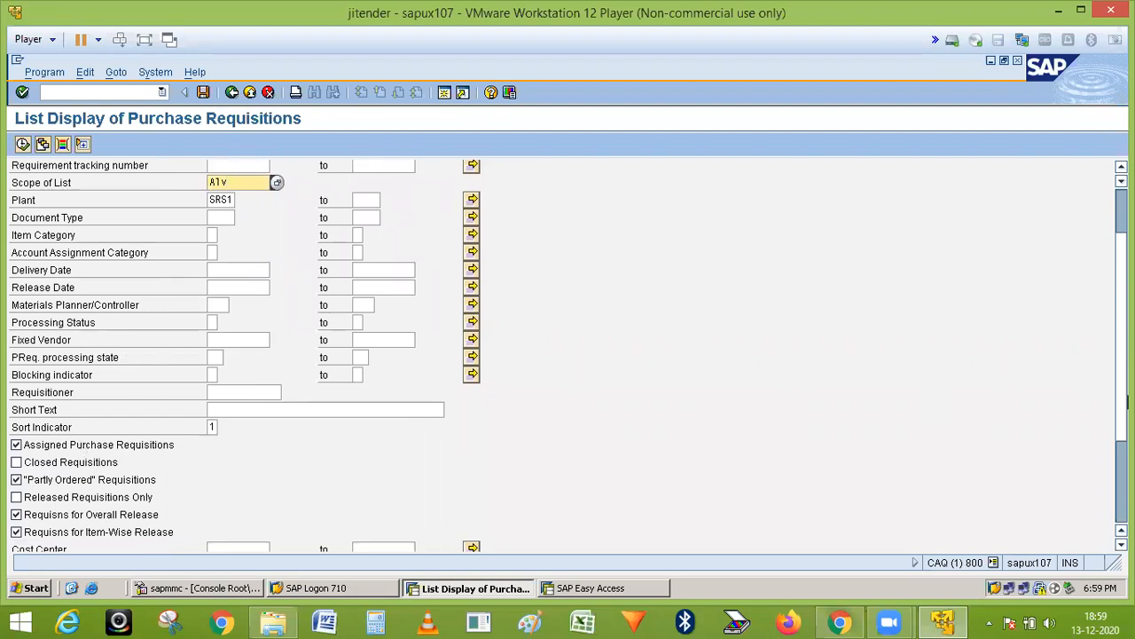
left_click_drag(1124, 404, 1126, 325)
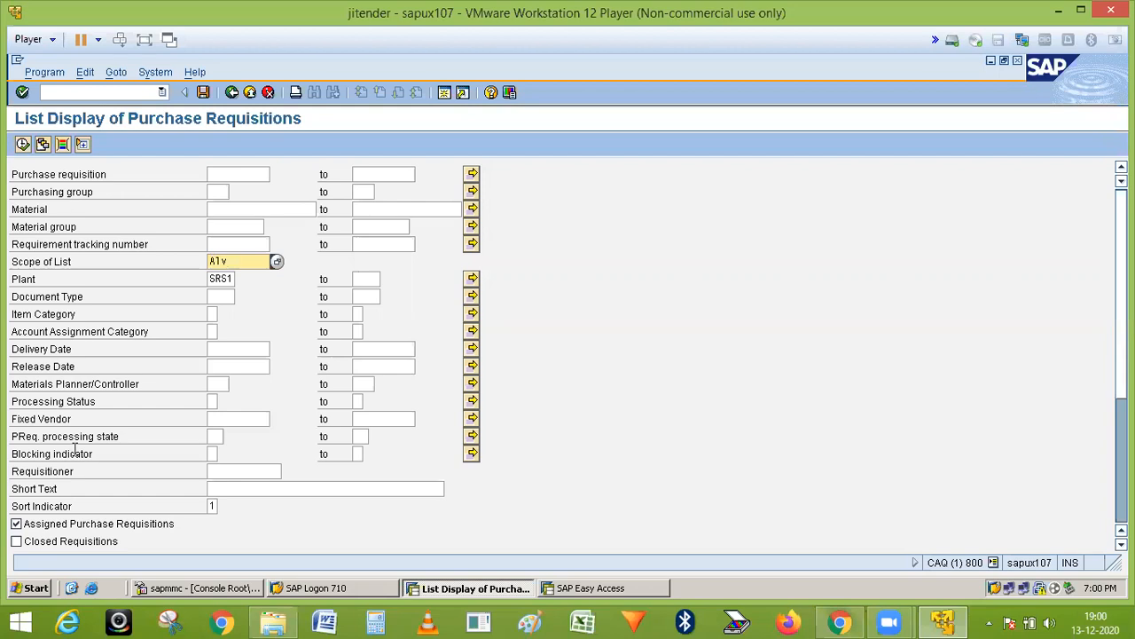
Step: Open the dynamic selections and add Business Process from the Purchase Requisition Account Assignment fields as a criterion
left_click(63, 146)
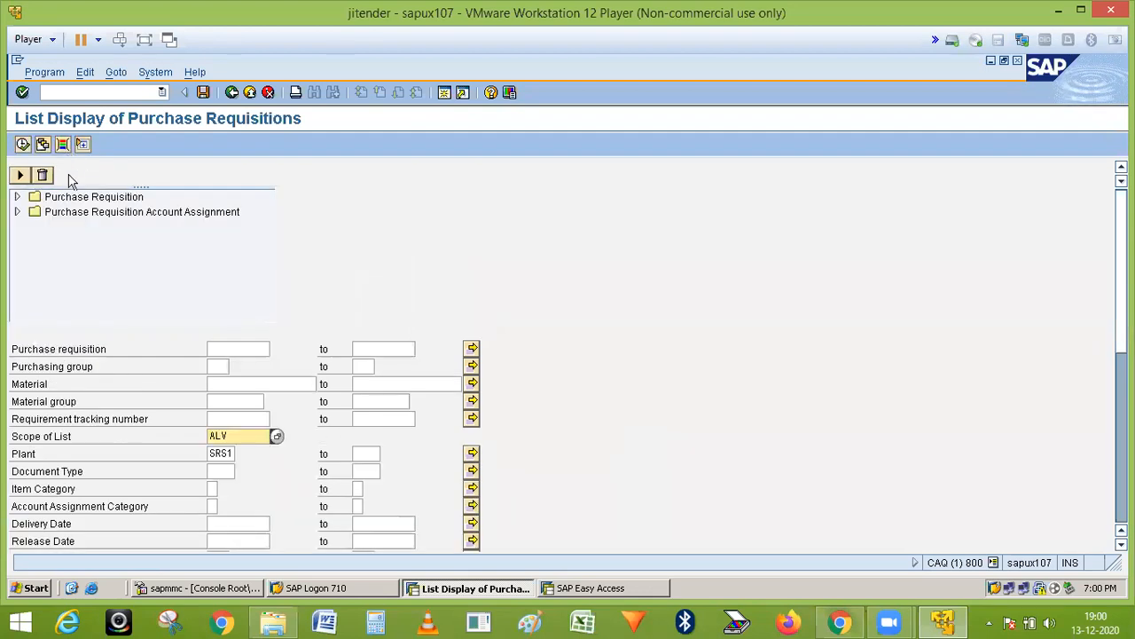
left_click(17, 212)
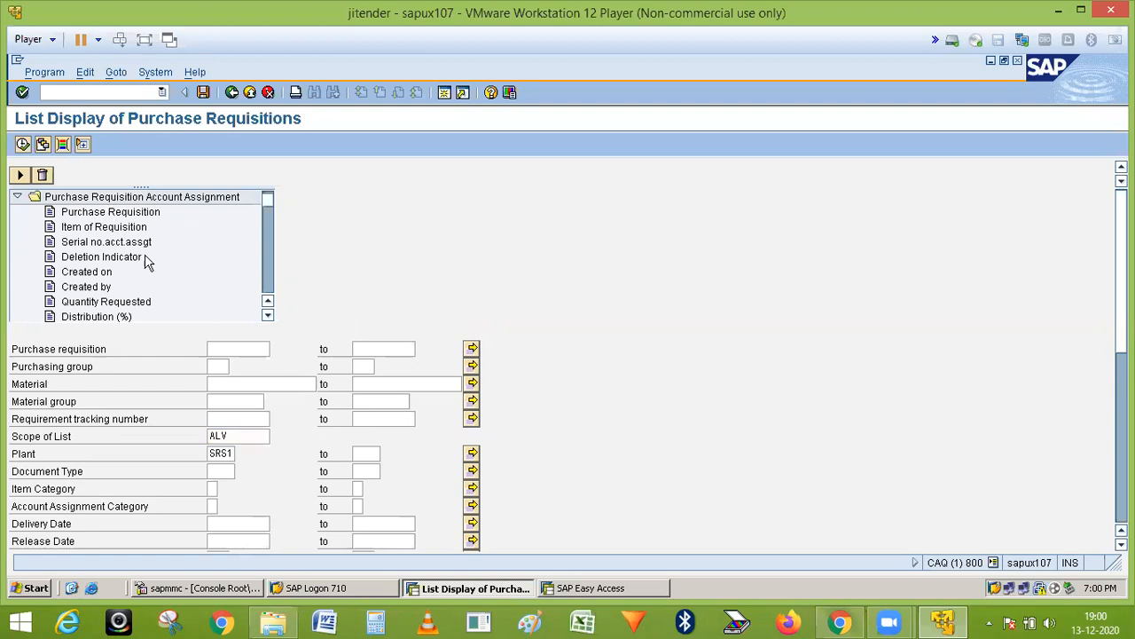
left_click(263, 317)
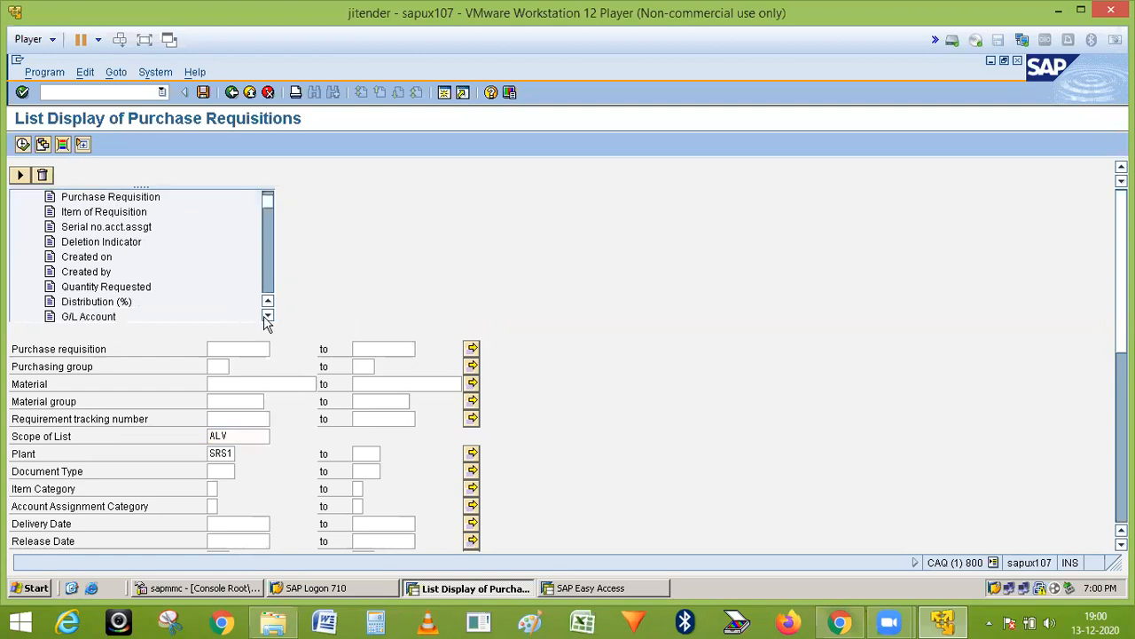
left_click(264, 317)
left_click(265, 317)
left_click(265, 318)
left_click(264, 317)
left_click(265, 317)
left_click(264, 317)
left_click(265, 318)
left_click(265, 317)
left_click(264, 318)
left_click(264, 318)
left_click(264, 317)
left_click(265, 317)
left_click(265, 317)
left_click(264, 317)
left_click(265, 318)
left_click(265, 317)
left_click(265, 317)
left_click(264, 318)
left_click(265, 318)
left_click(264, 317)
left_click(264, 318)
left_click(264, 317)
left_click(264, 317)
left_click(267, 317)
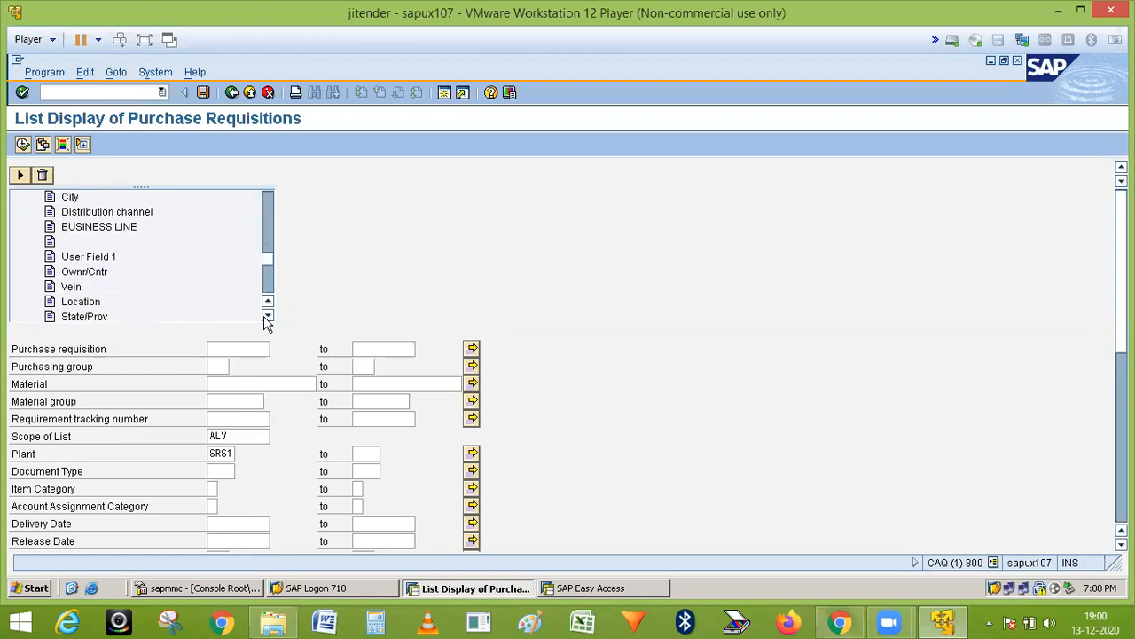
left_click(267, 317)
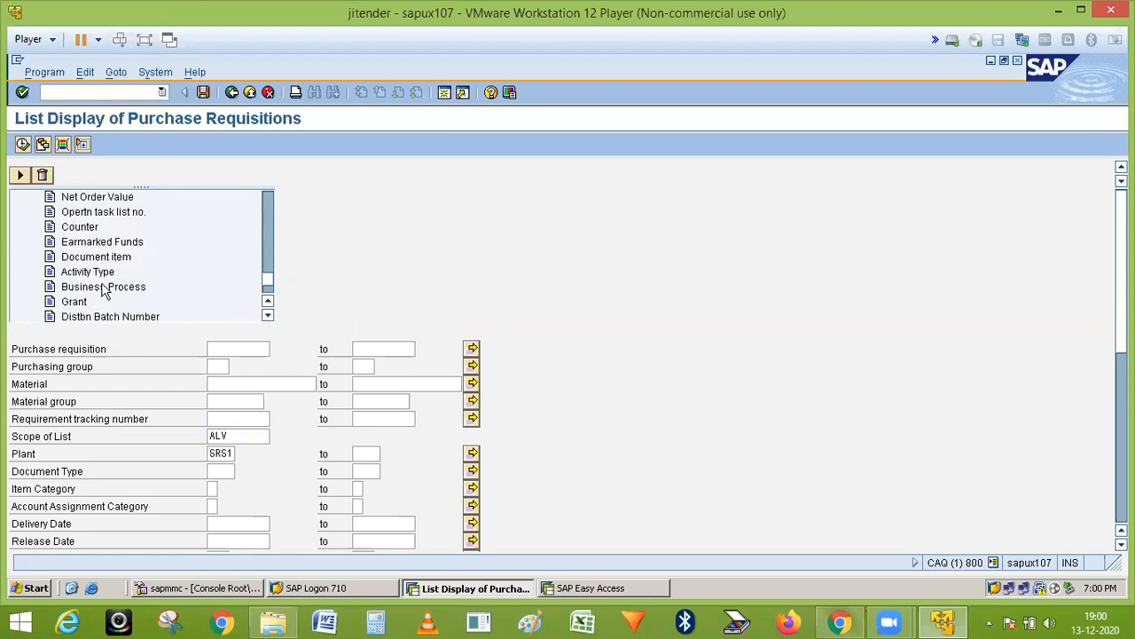
double_click(102, 286)
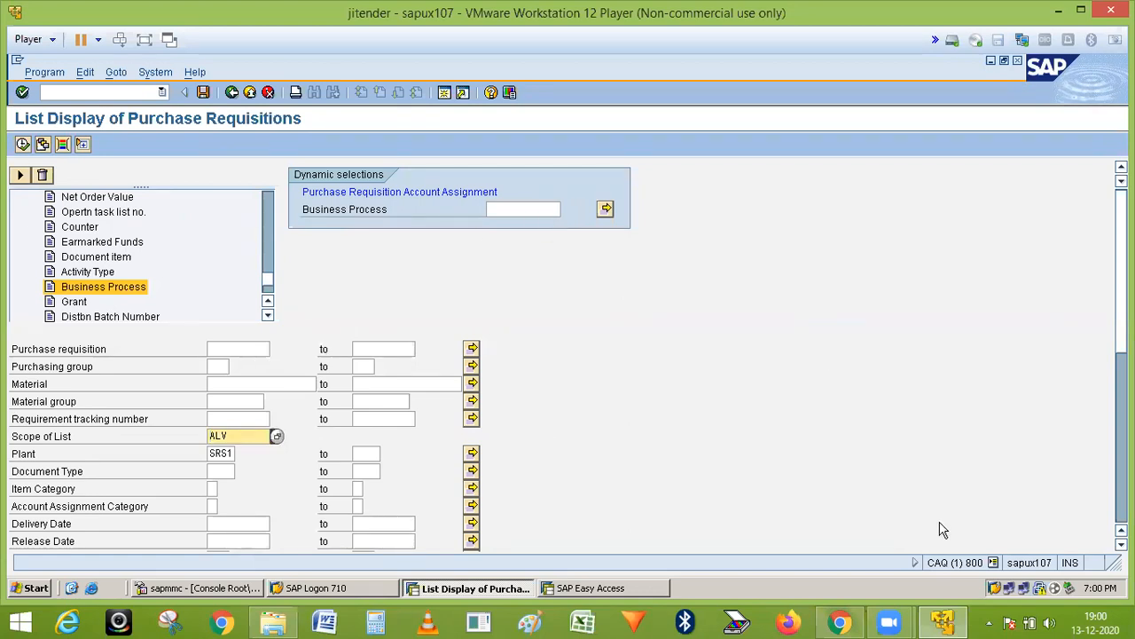
Step: Enter 123 as the requirement tracking number and run the purchase requisition list
left_click(1121, 544)
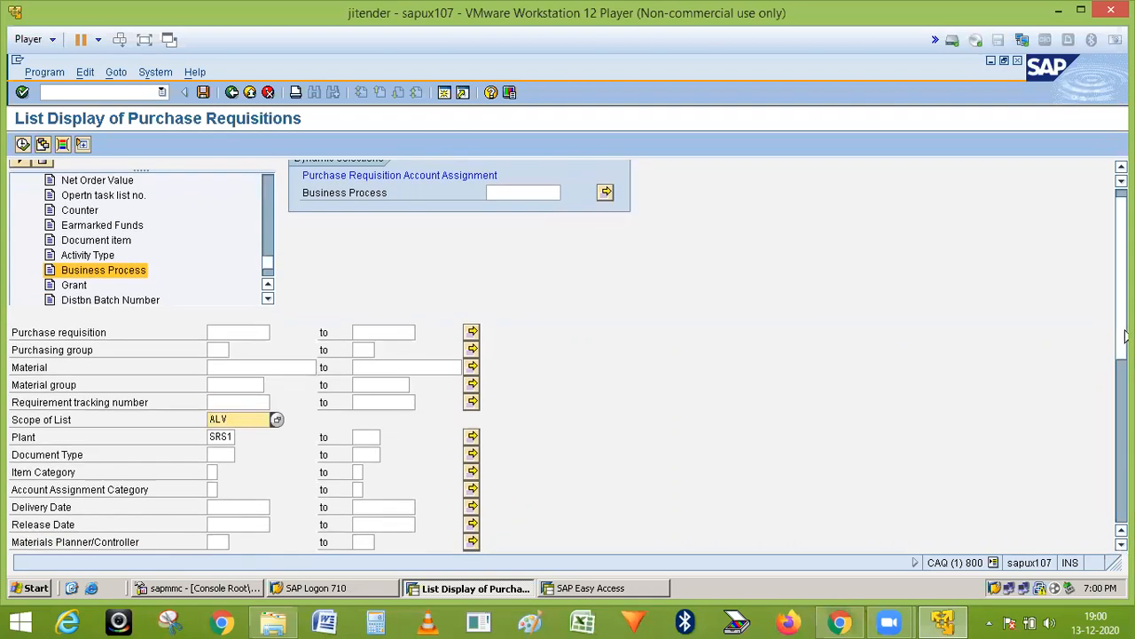
left_click(1122, 474)
scroll(1128, 474, "down", 3)
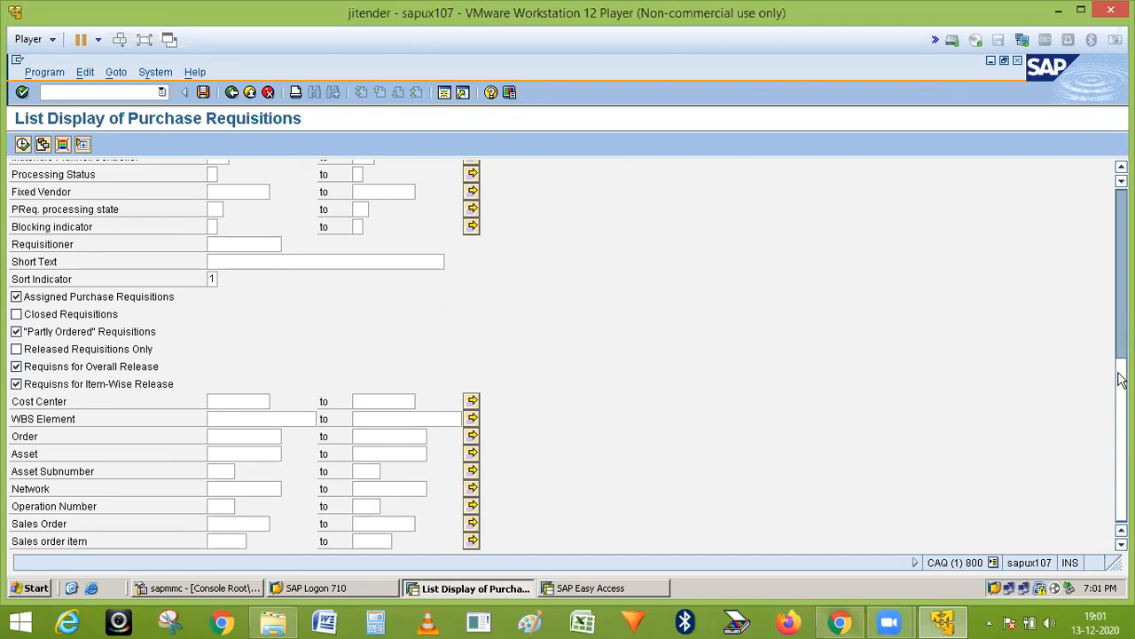
left_click_drag(1121, 381, 1119, 340)
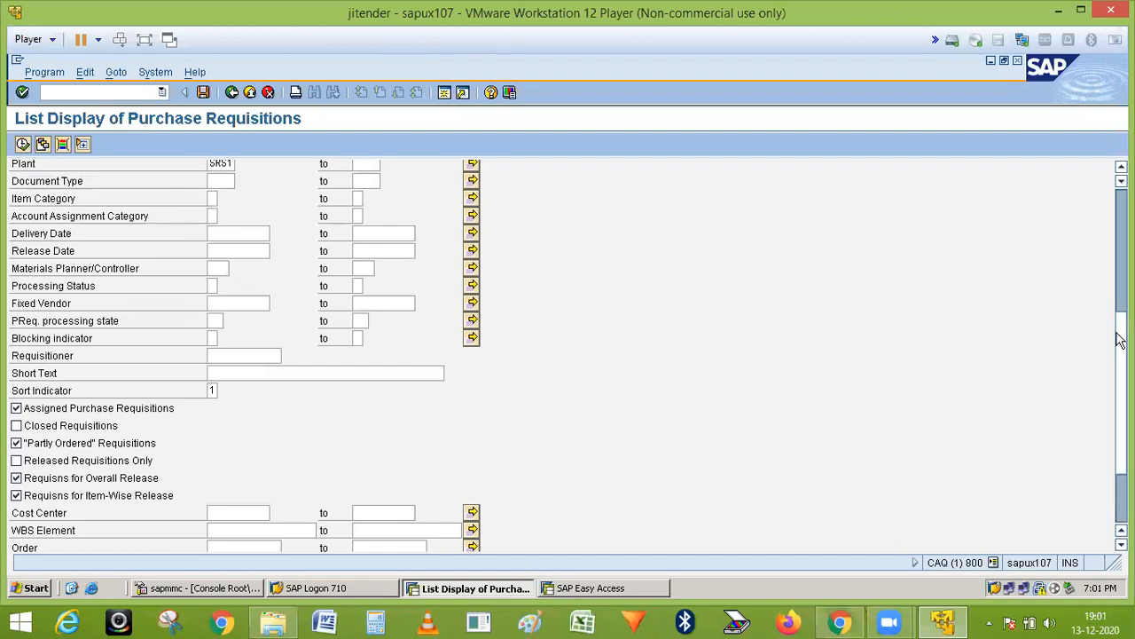
left_click_drag(1119, 340, 1119, 291)
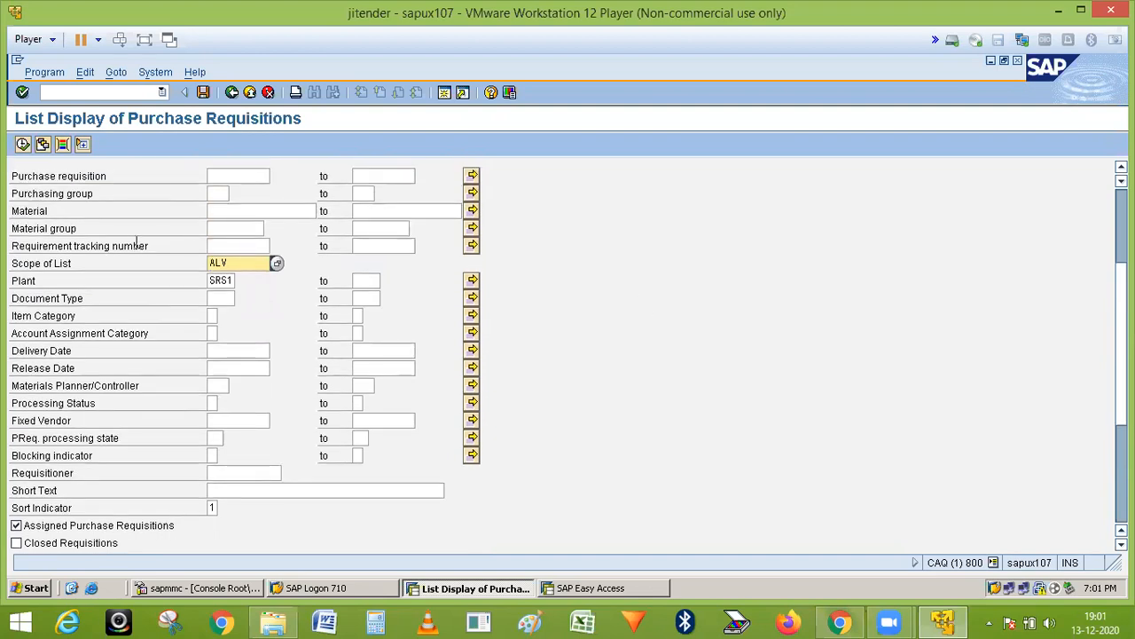
left_click(222, 245)
type("123")
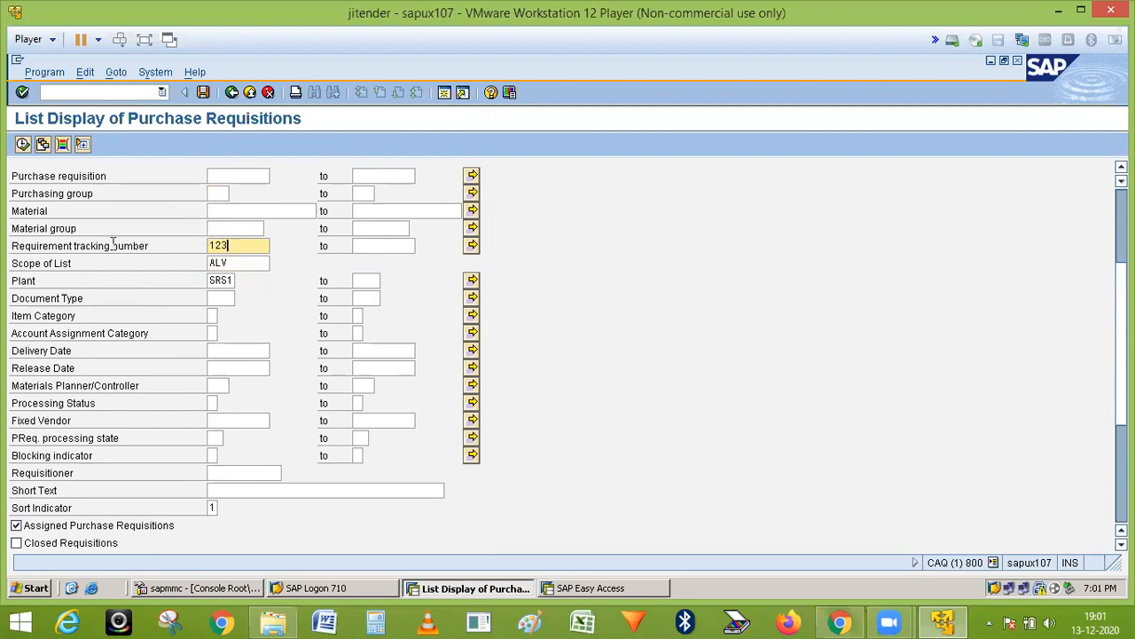
left_click(23, 144)
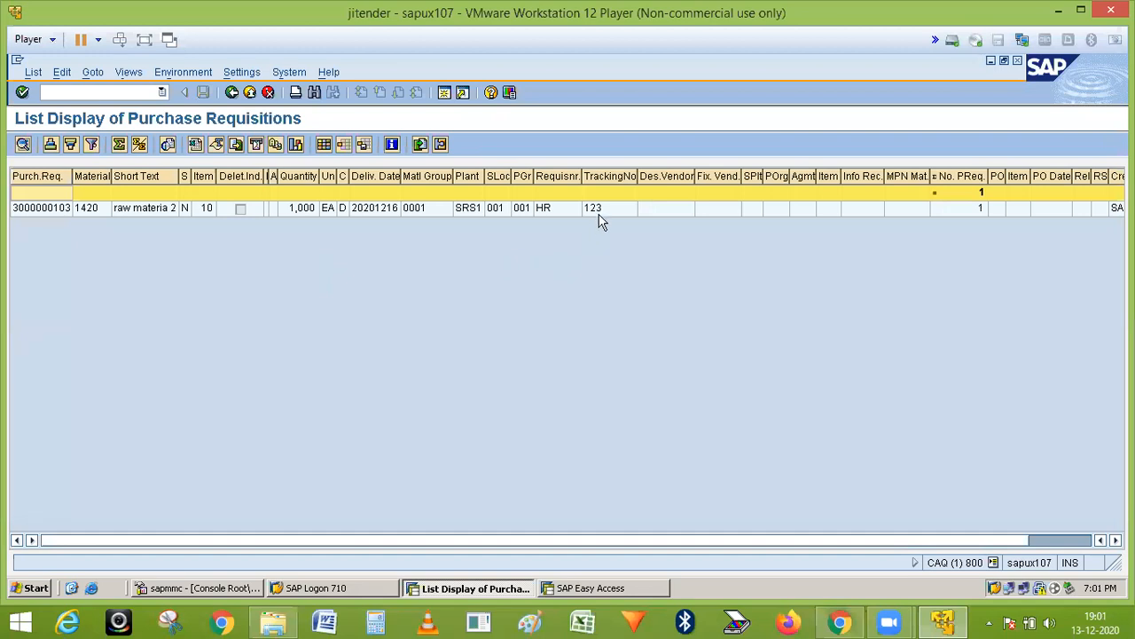
Step: Display the requisition with tracking number 123 from the list, then return to the requirement tracking number selection
left_click(607, 213)
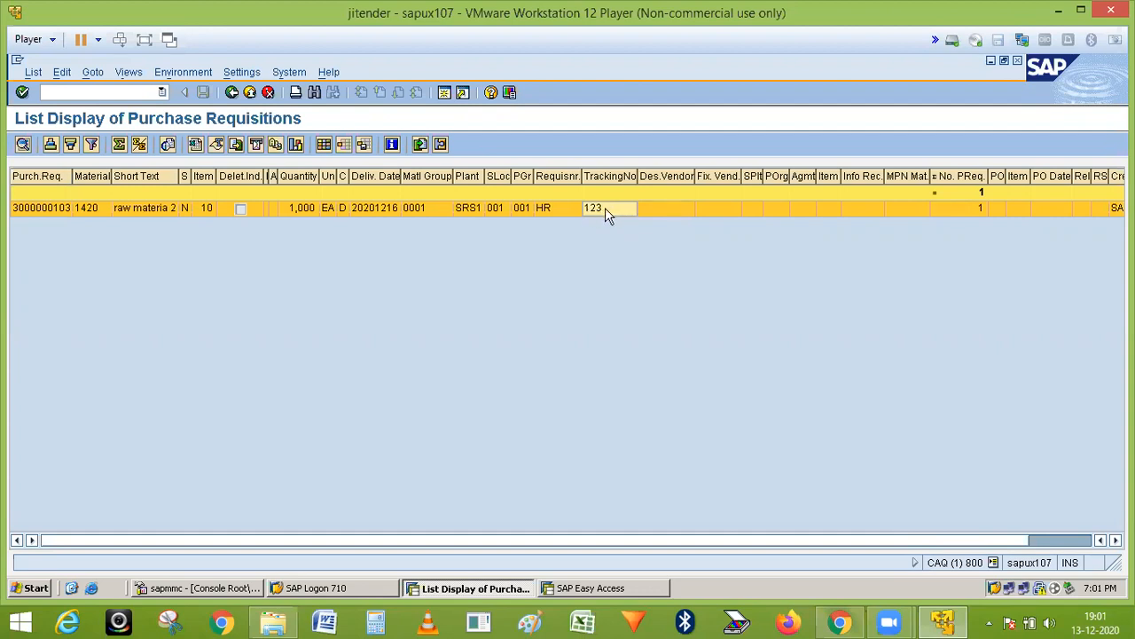
double_click(46, 210)
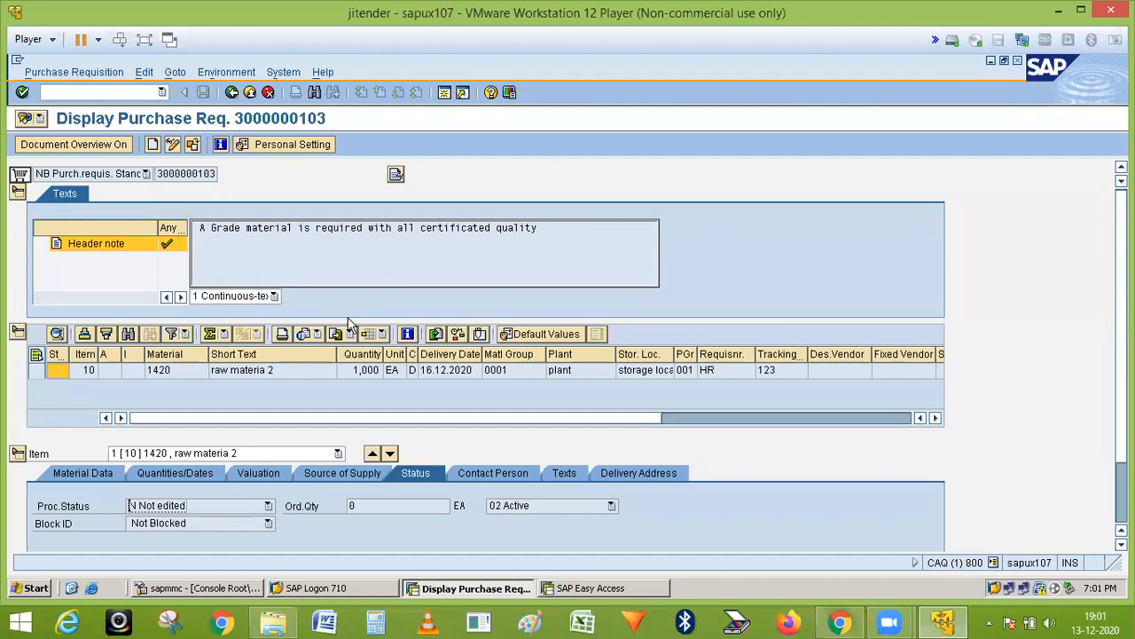
left_click(231, 93)
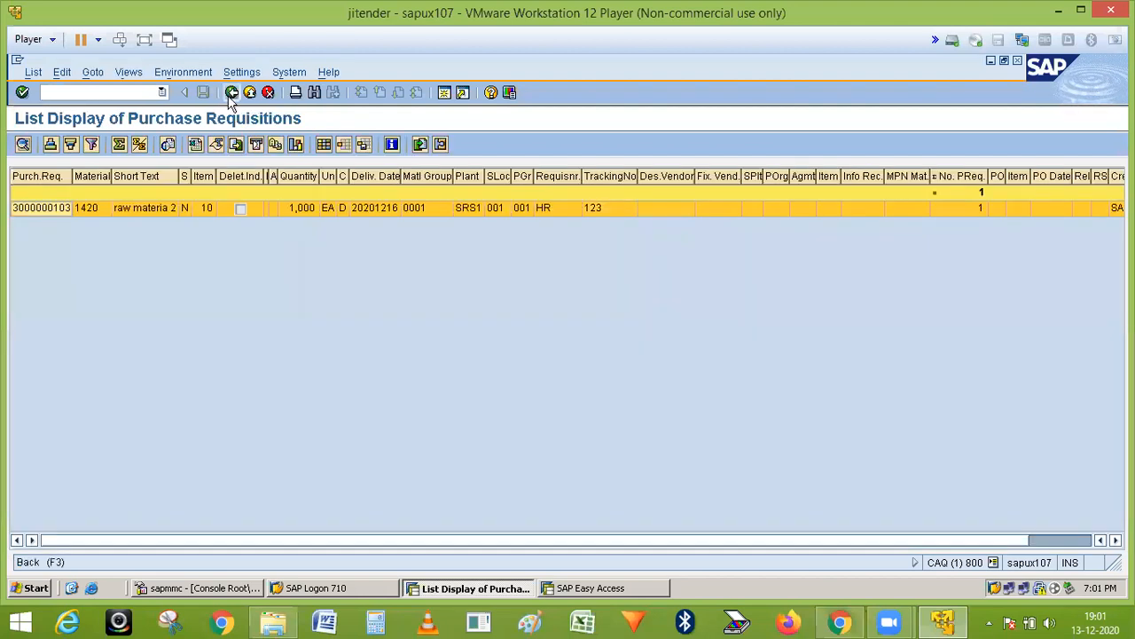
left_click(231, 93)
left_click(240, 242)
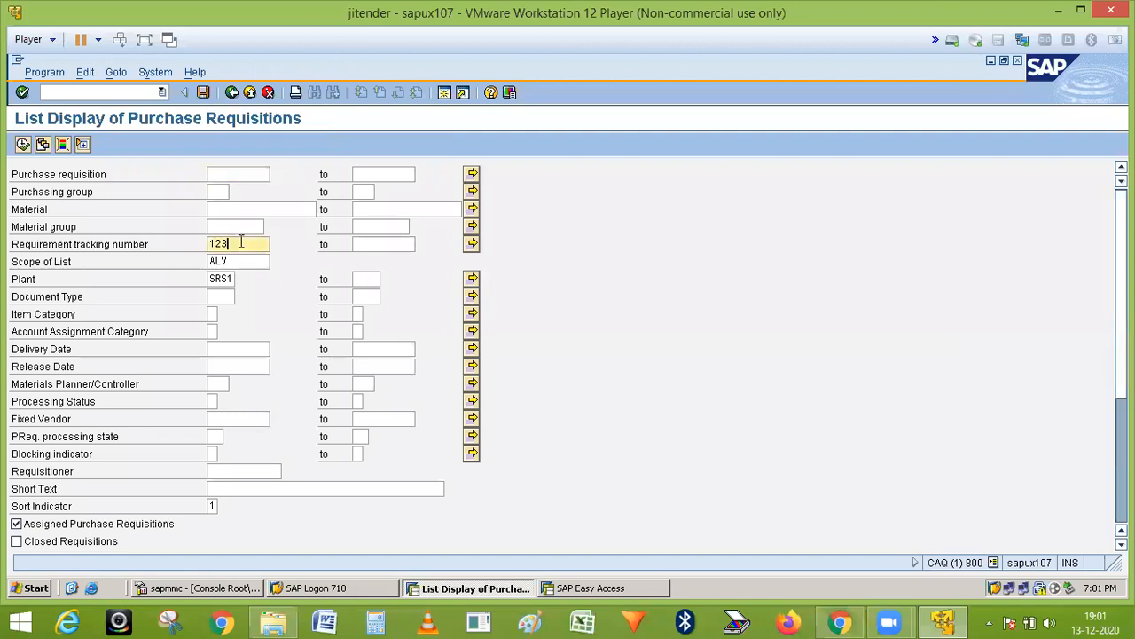
Step: Clear the requirement tracking number and run the purchase requisition list for plant SRS1
key("BackSpace")
key("BackSpace")
key("BackSpace")
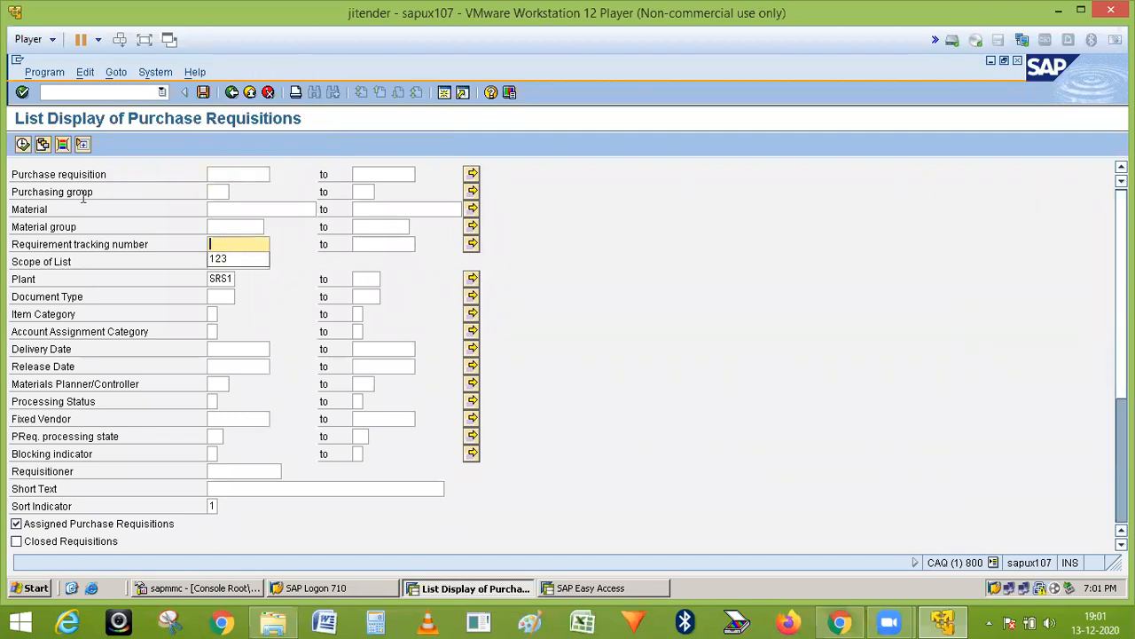
left_click(23, 145)
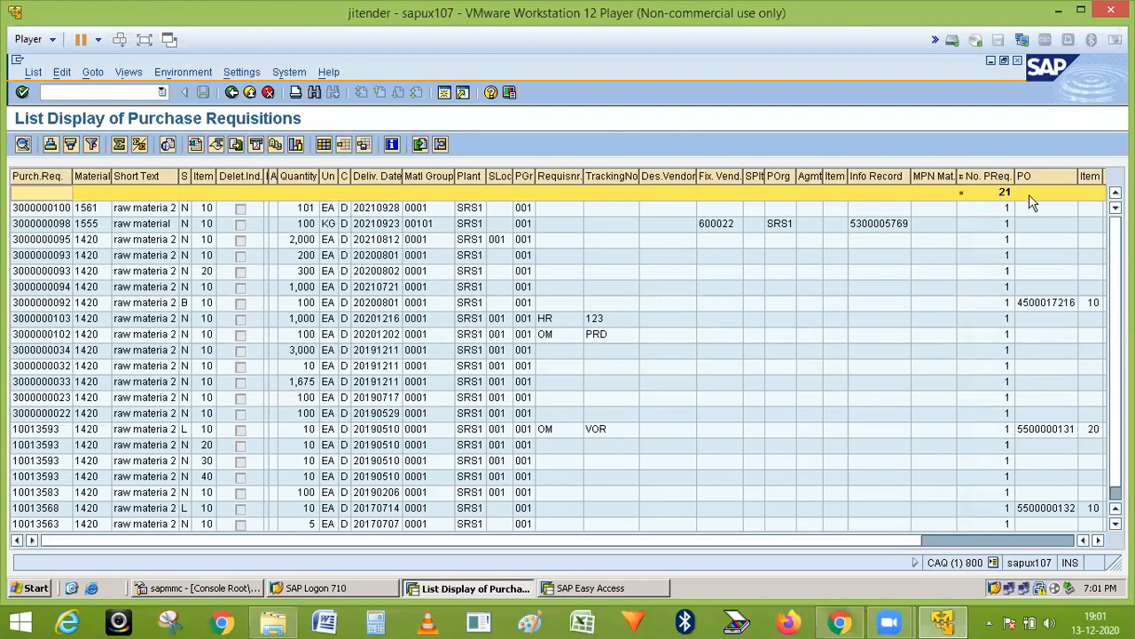
scroll(1122, 321, "down", 1)
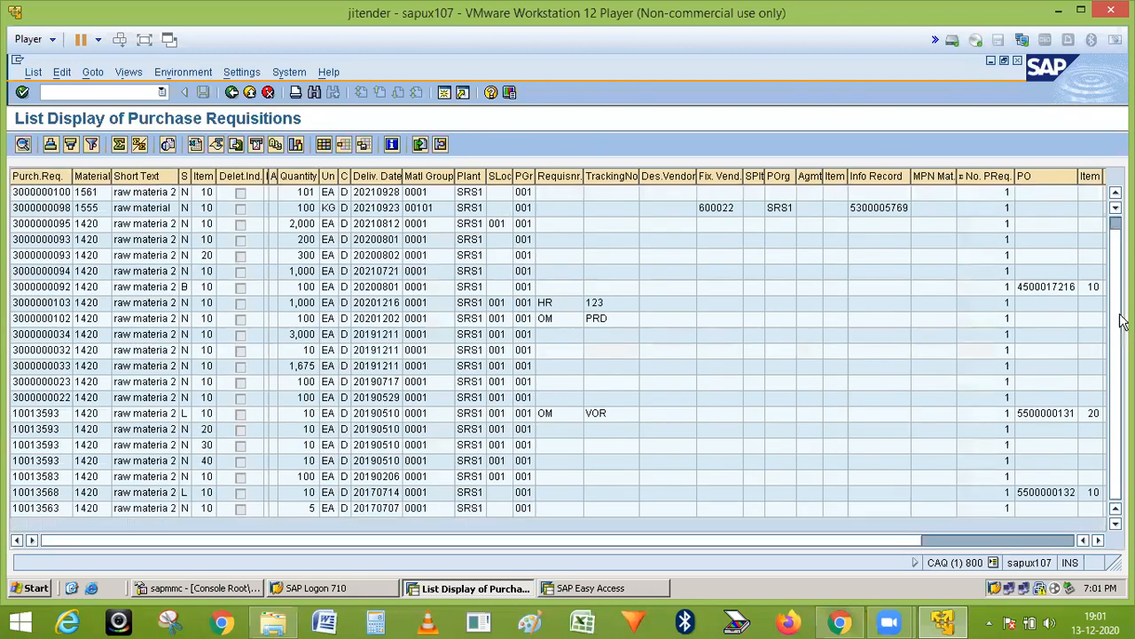
left_click(1117, 292)
scroll(1120, 260, "up", 1)
scroll(1122, 302, "down", 1)
left_click(1098, 540)
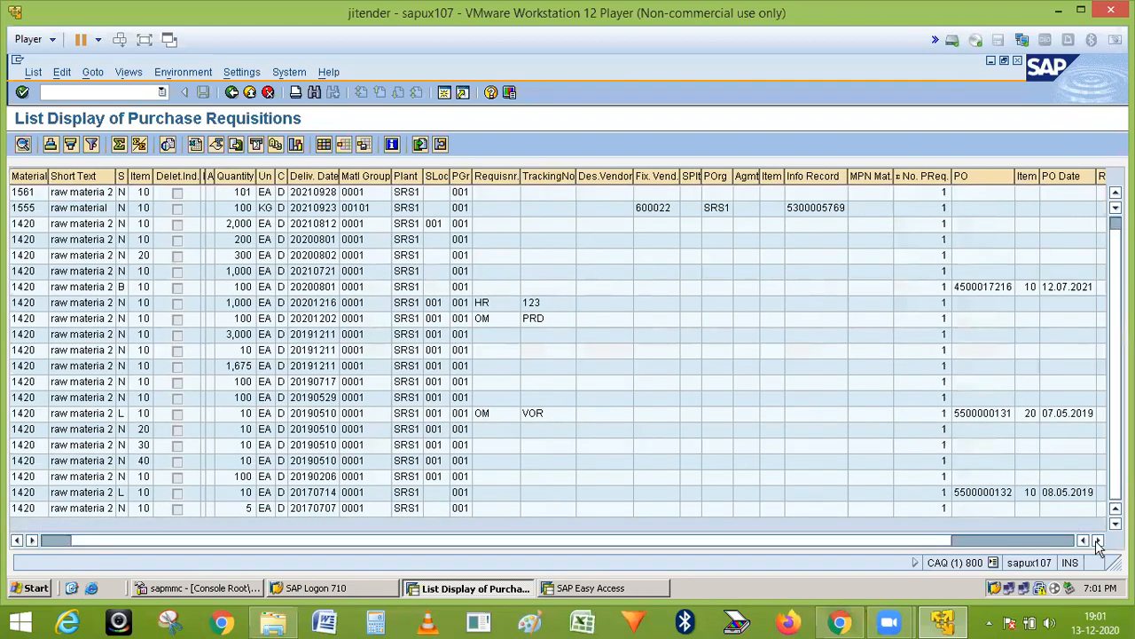
left_click(1098, 540)
left_click(1098, 540)
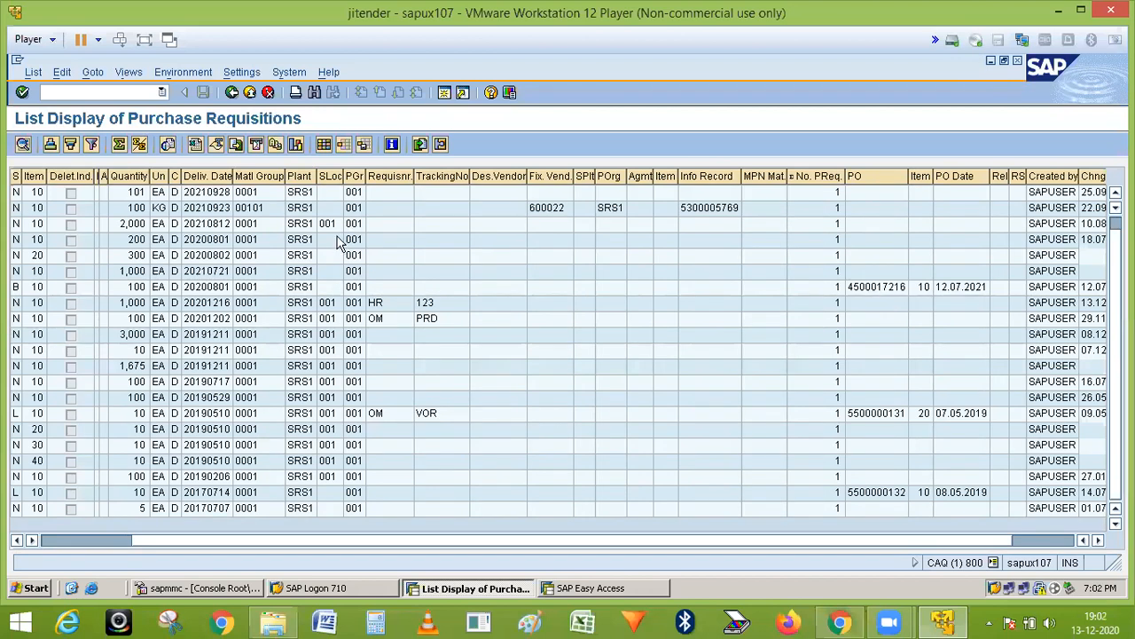
left_click(213, 292)
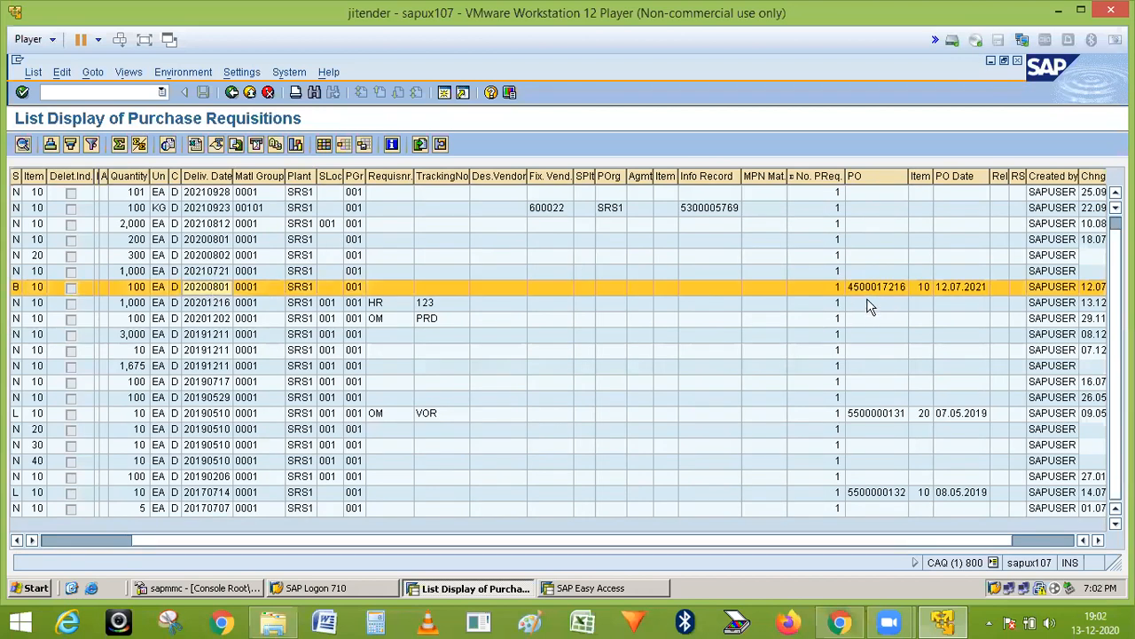
left_click(870, 174)
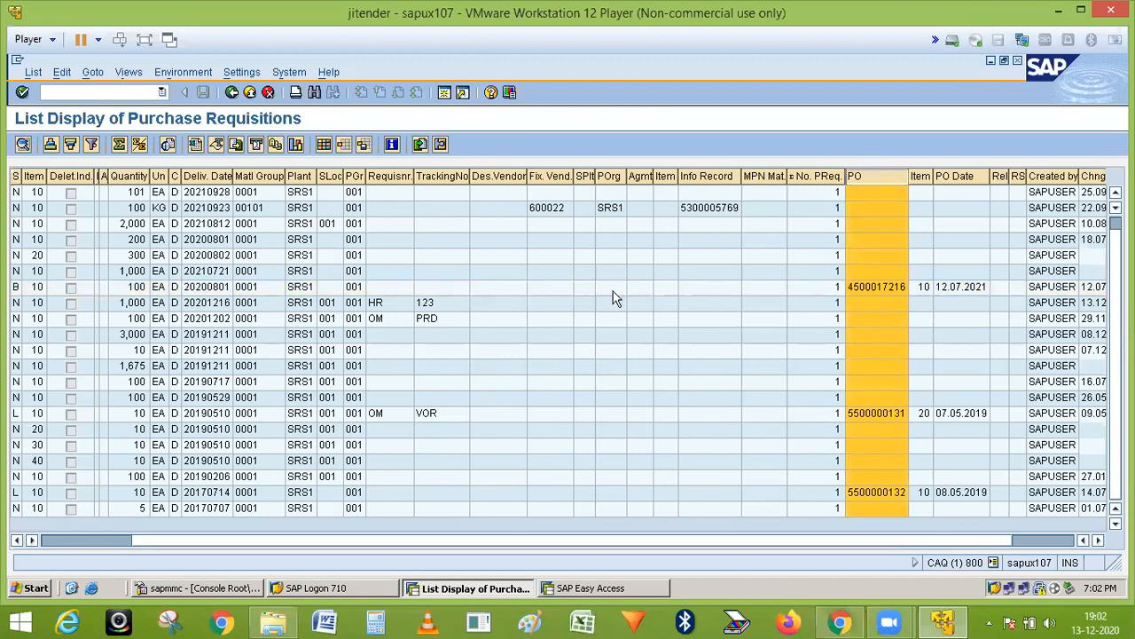
left_click(509, 291)
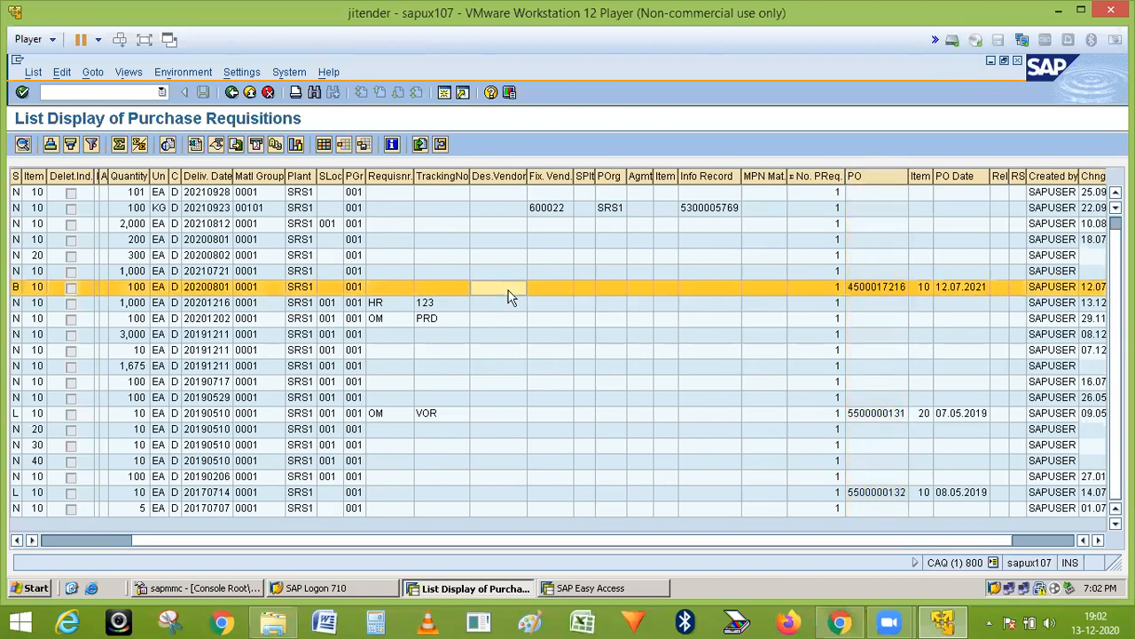
double_click(877, 290)
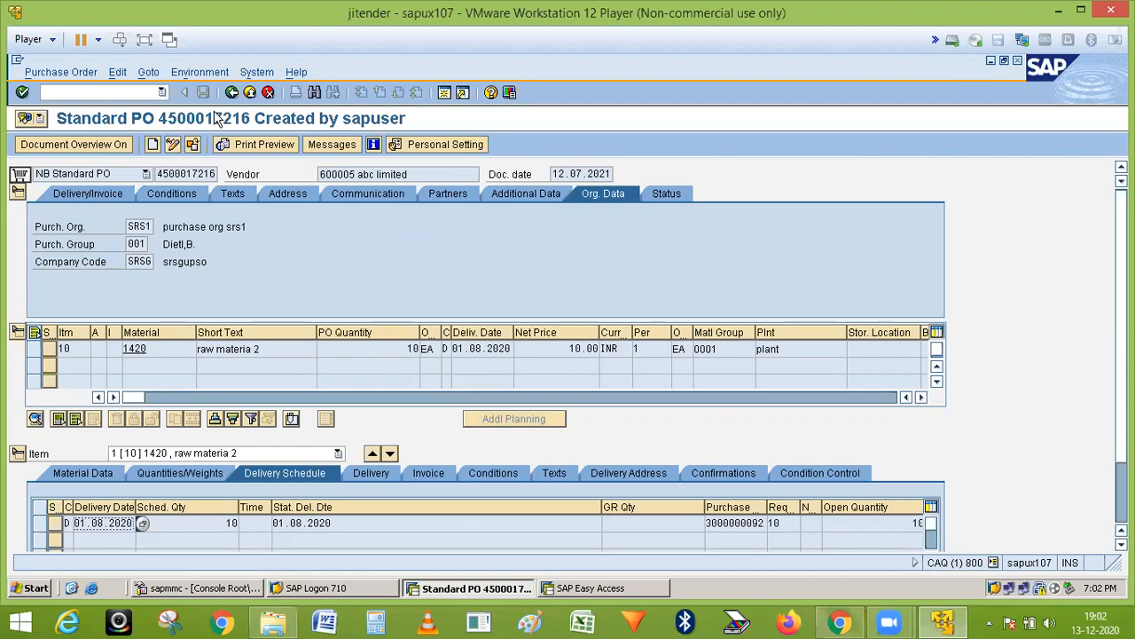
left_click(234, 91)
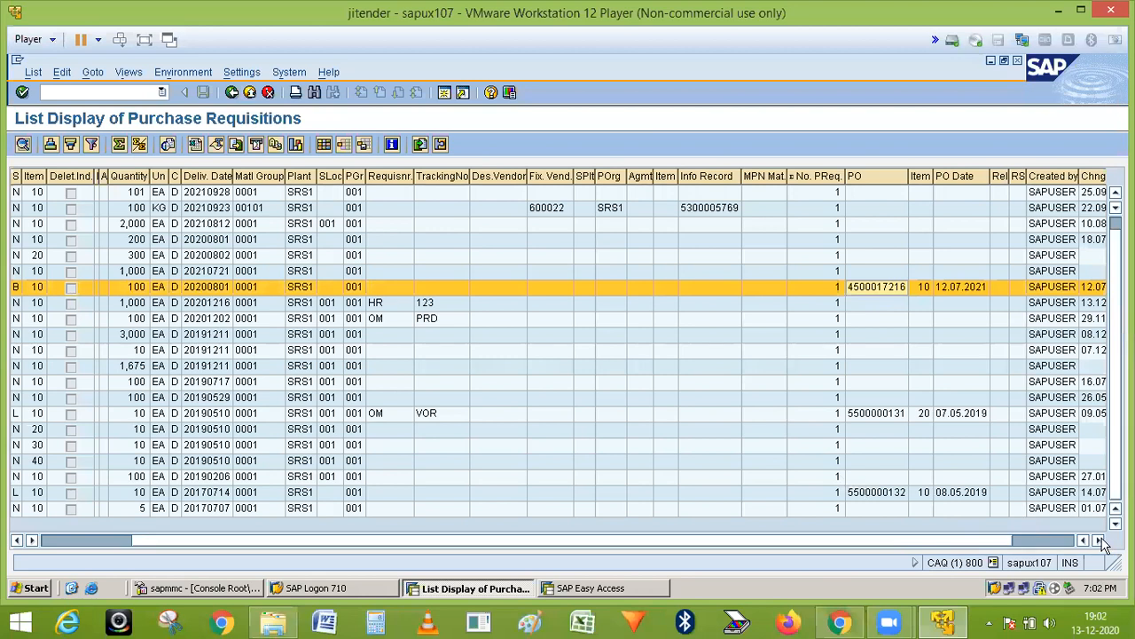
Step: Examine the tracking number and requisitioner entries of the listed requisitions, including the rows with tracking numbers 123, PRD and VOR
left_click(1099, 540)
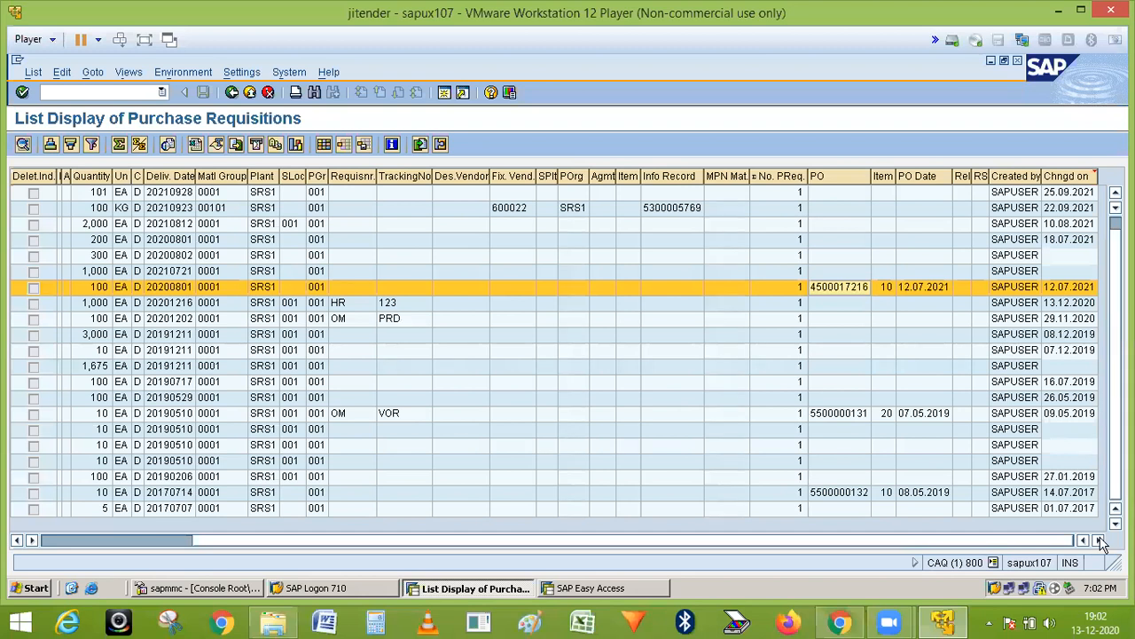
left_click(393, 307)
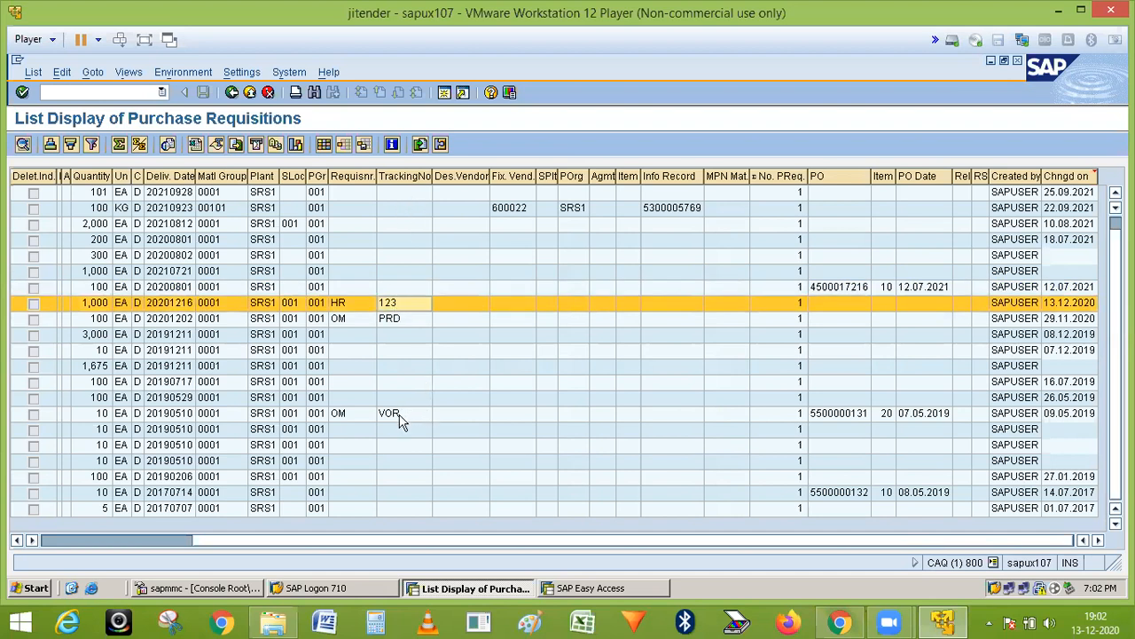
left_click(399, 421)
left_click(400, 321)
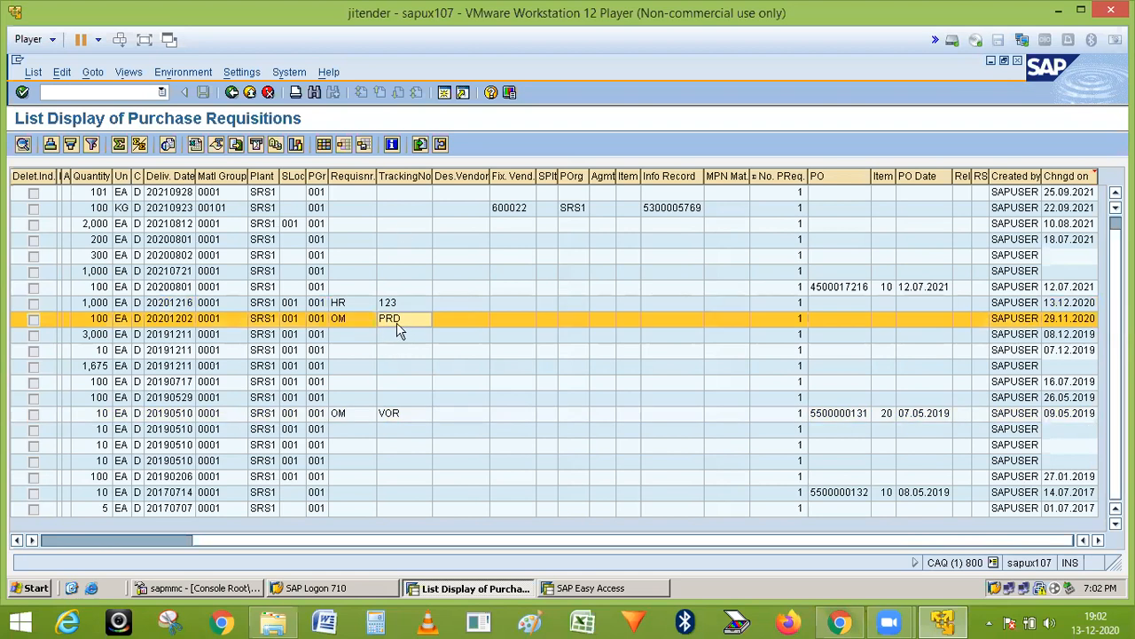
left_click(342, 317)
right_click(346, 326)
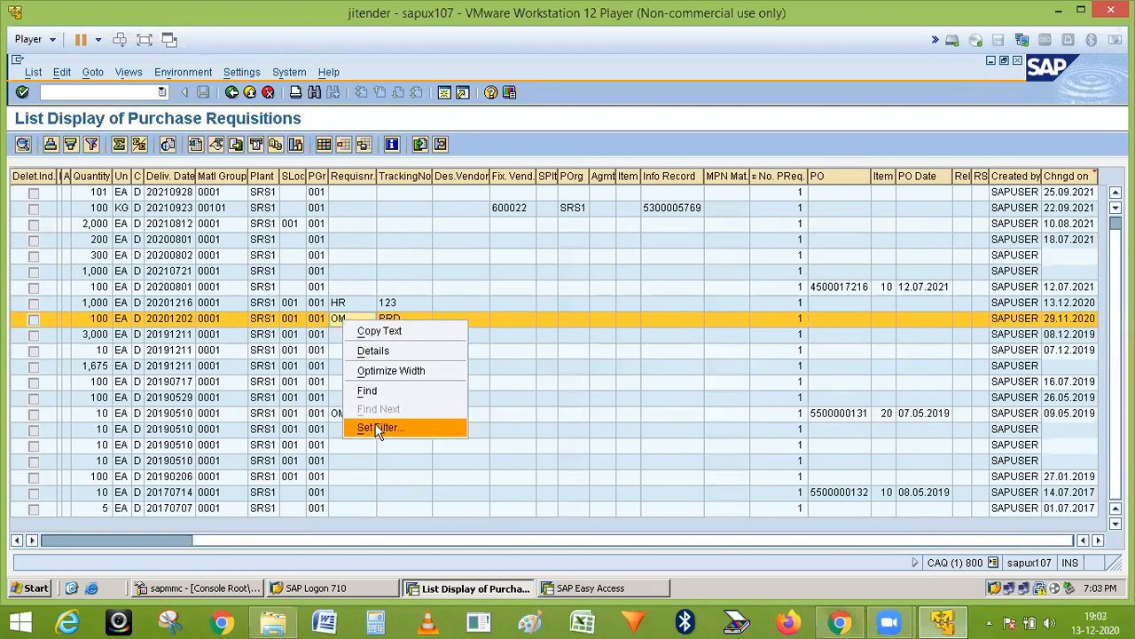
left_click(403, 259)
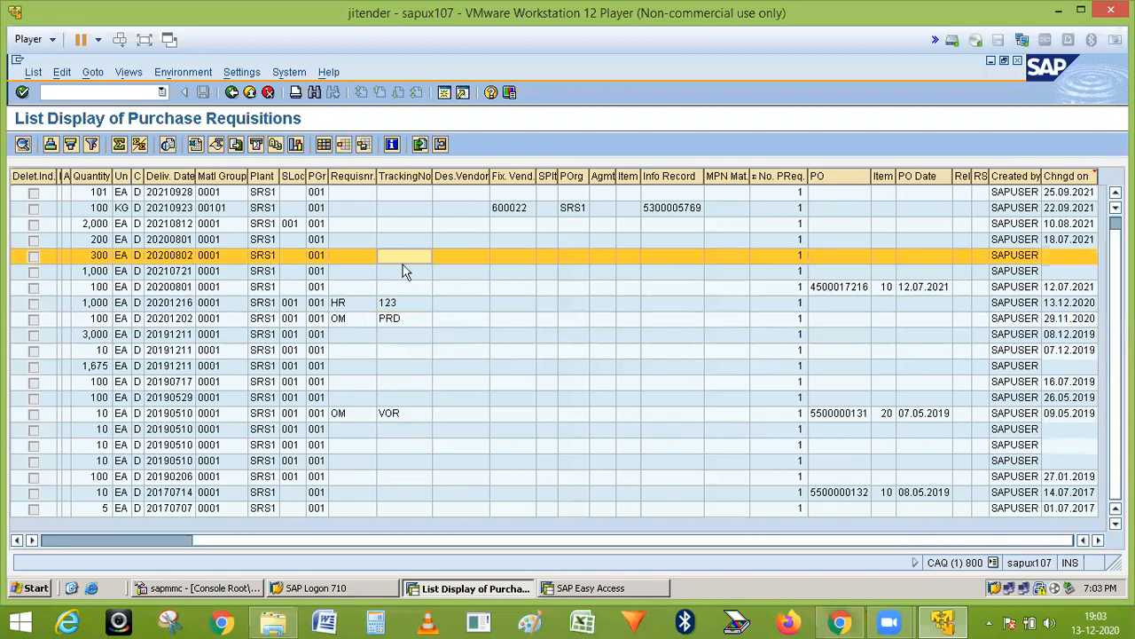
left_click(341, 317)
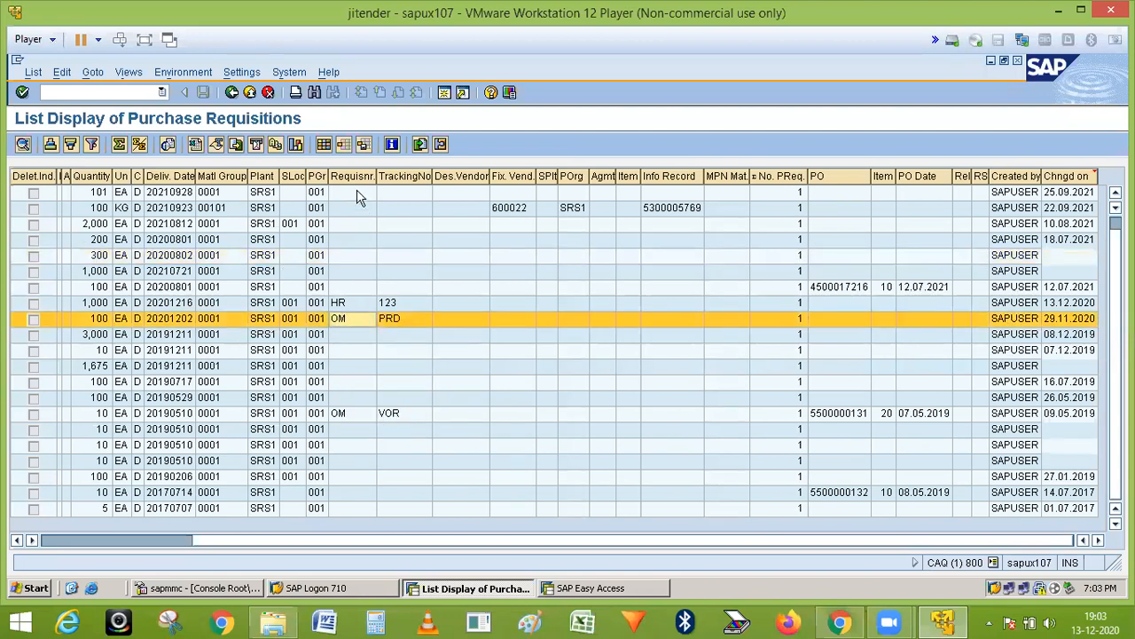
Step: Try to filter the Requisitioner column by om in lower case, then return to the selection criteria
left_click(352, 177)
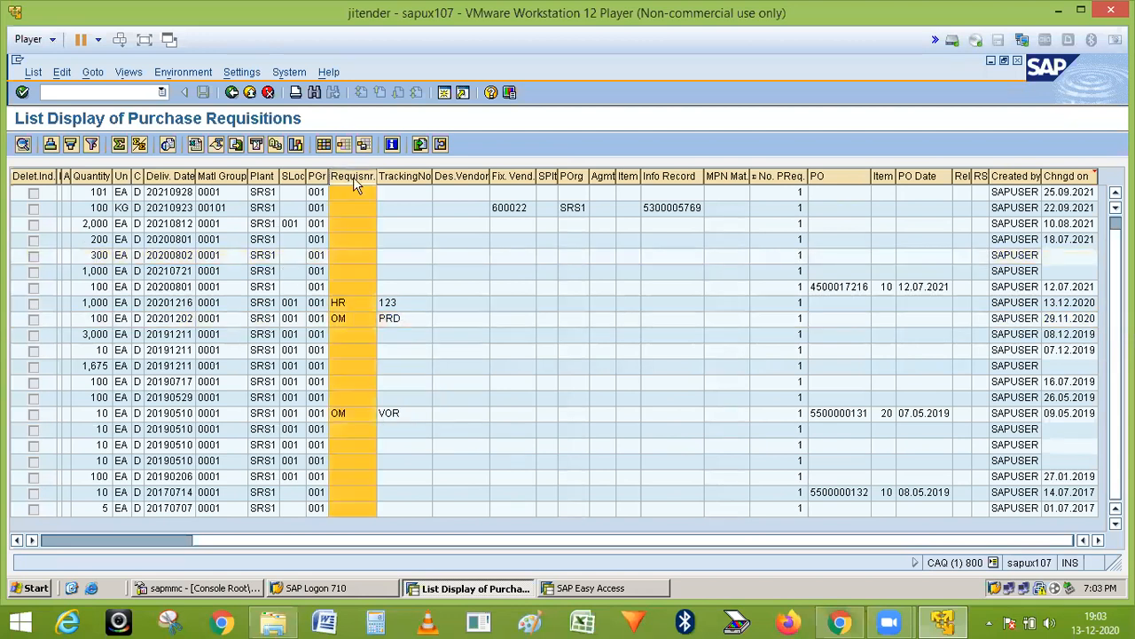
left_click(90, 143)
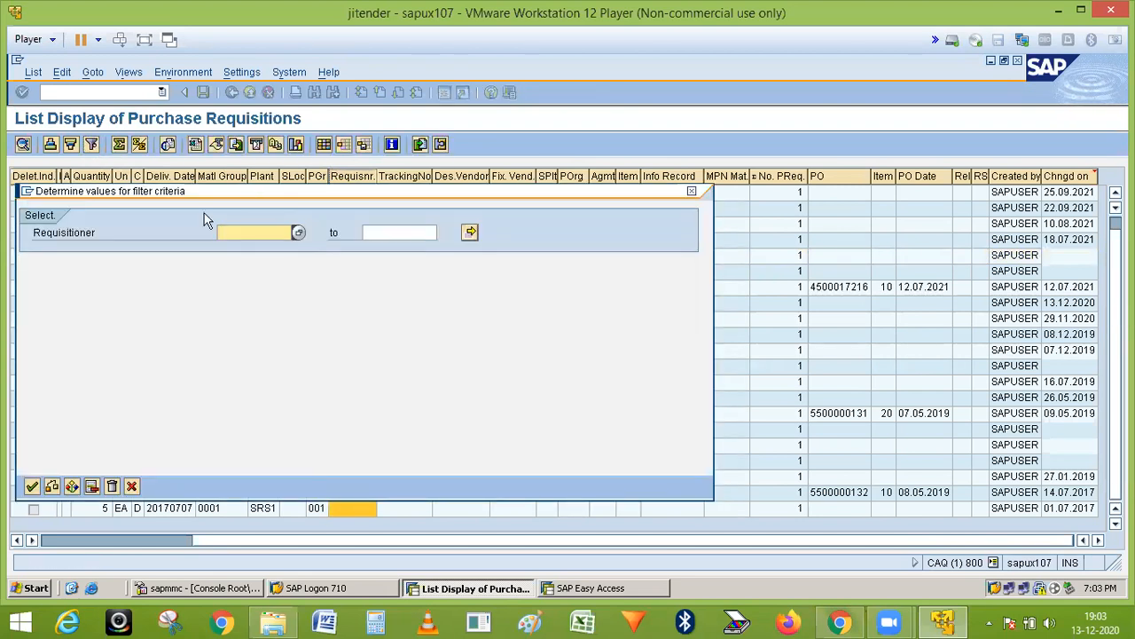
type("om")
key("Return")
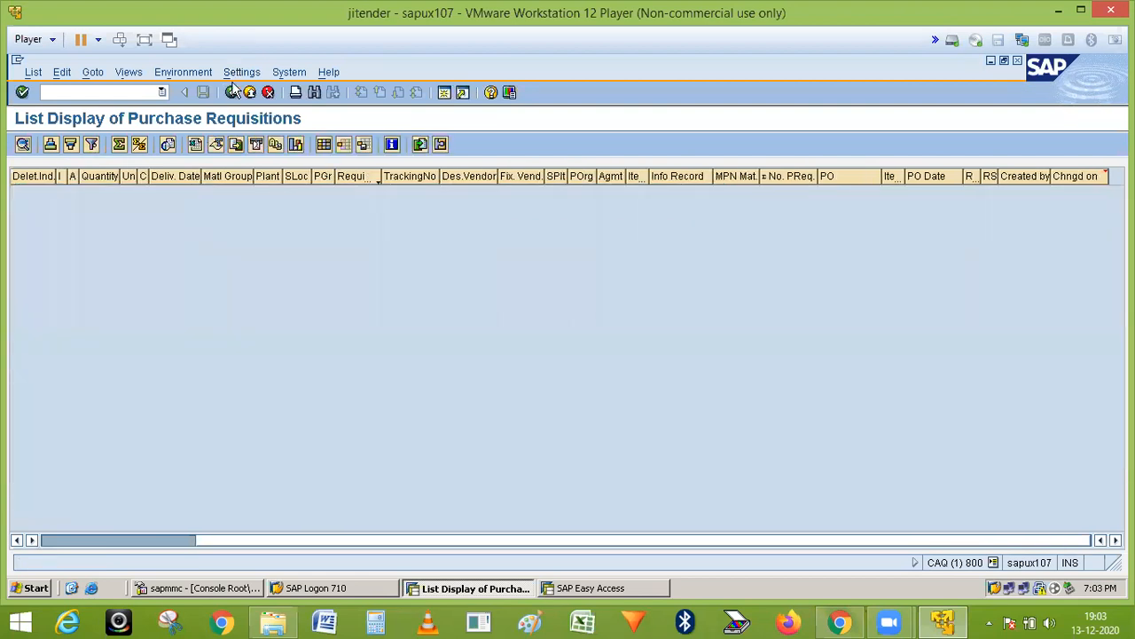
left_click(232, 92)
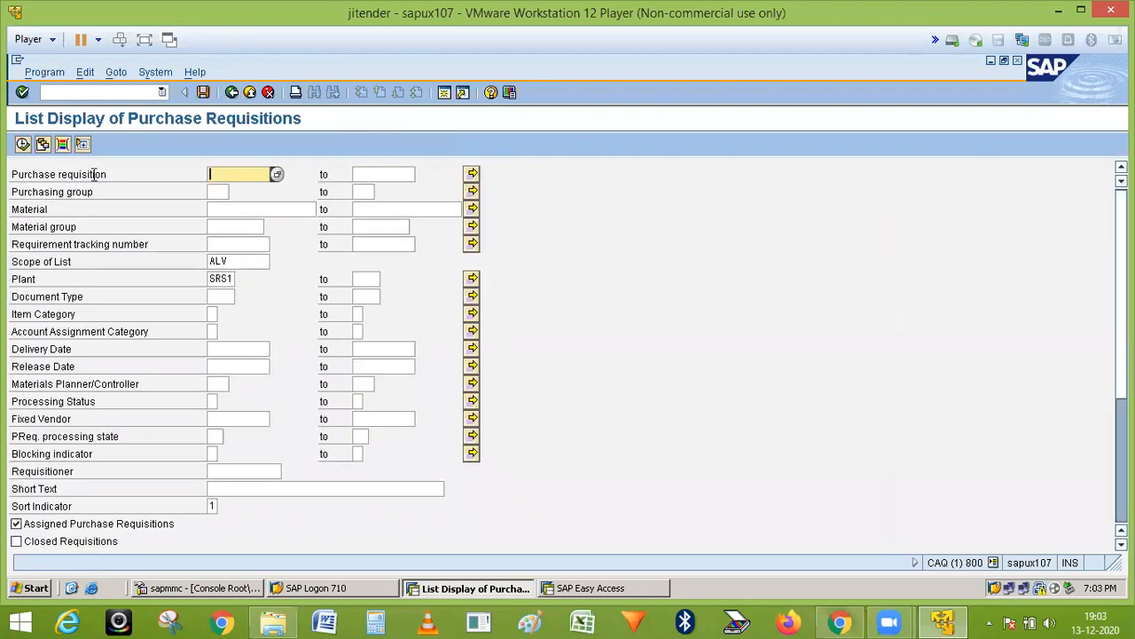
Step: Run the purchase requisition list again and filter its Requisitioner column by OM in capitals
left_click(22, 143)
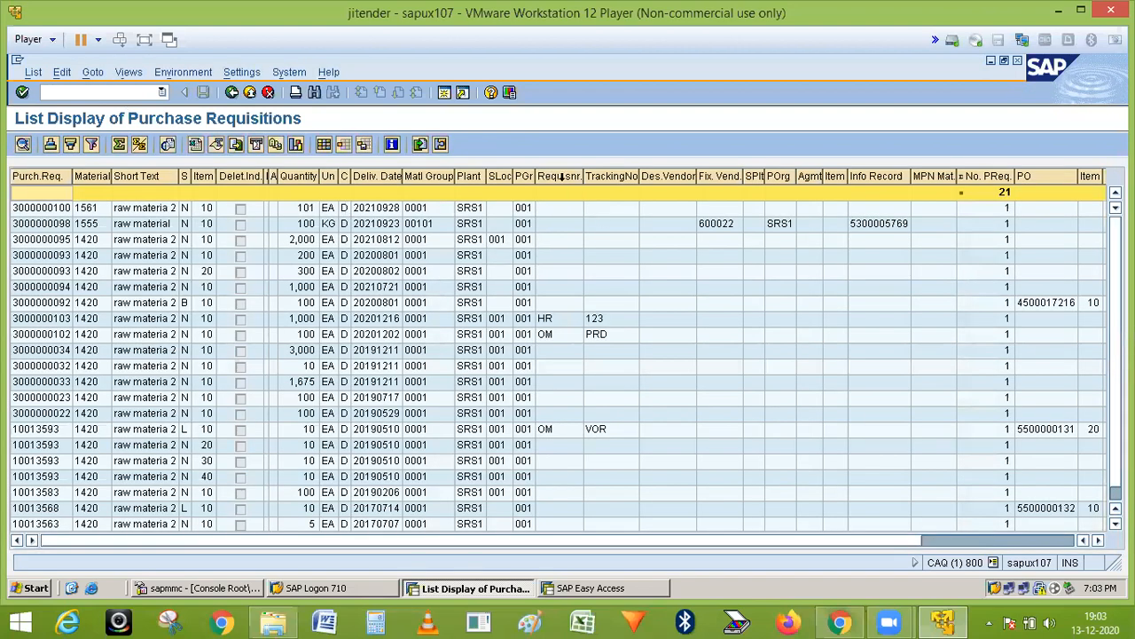
left_click(563, 176)
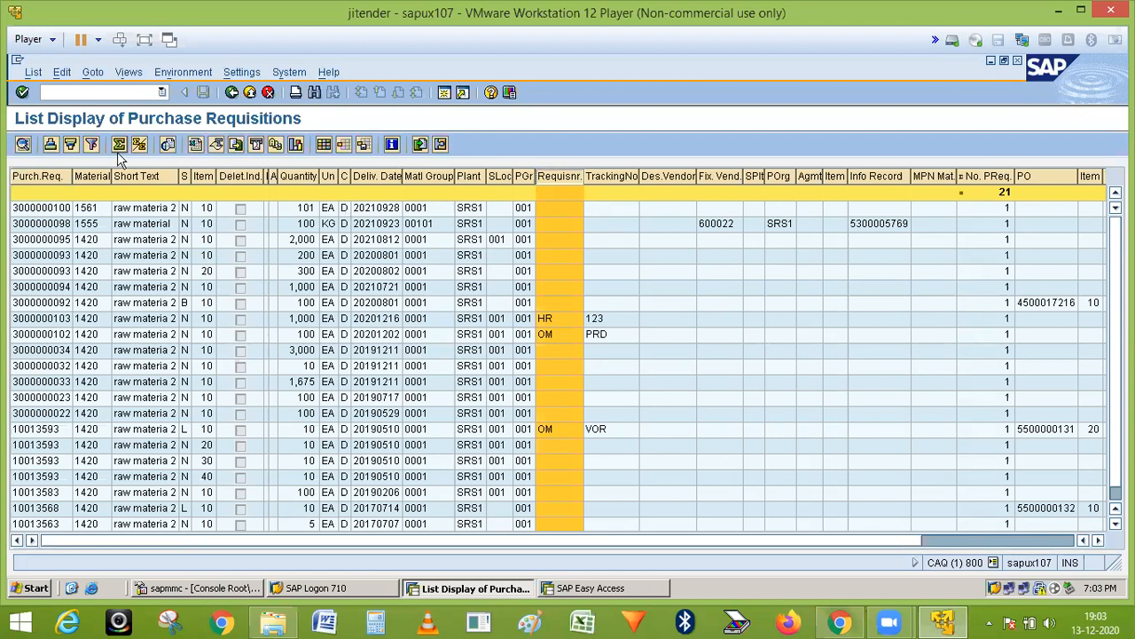
left_click(89, 148)
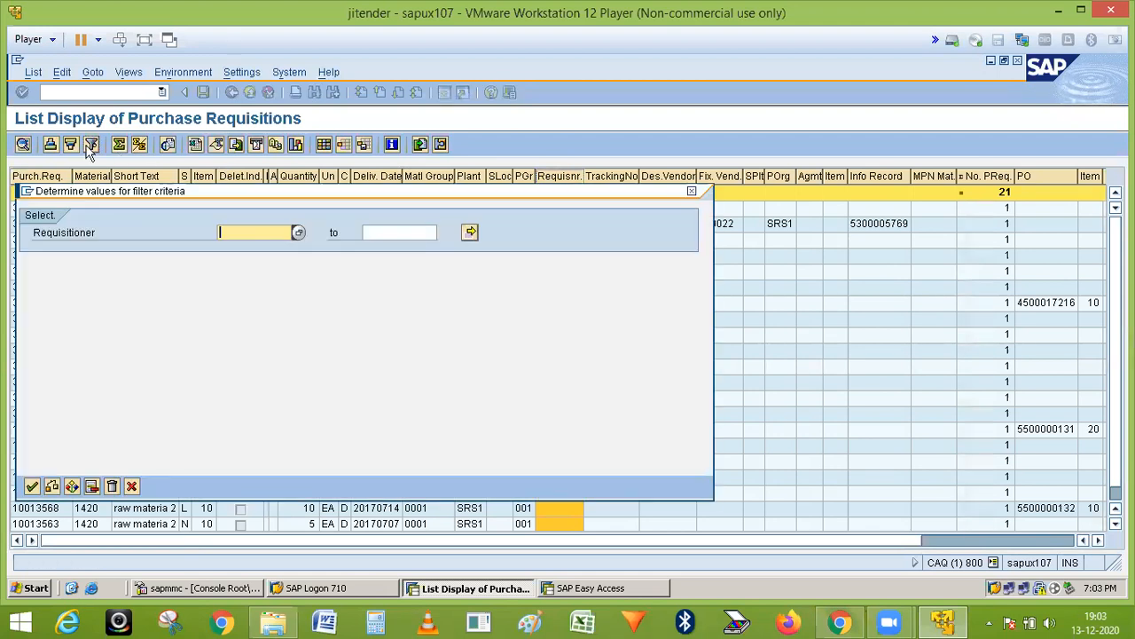
type("OM")
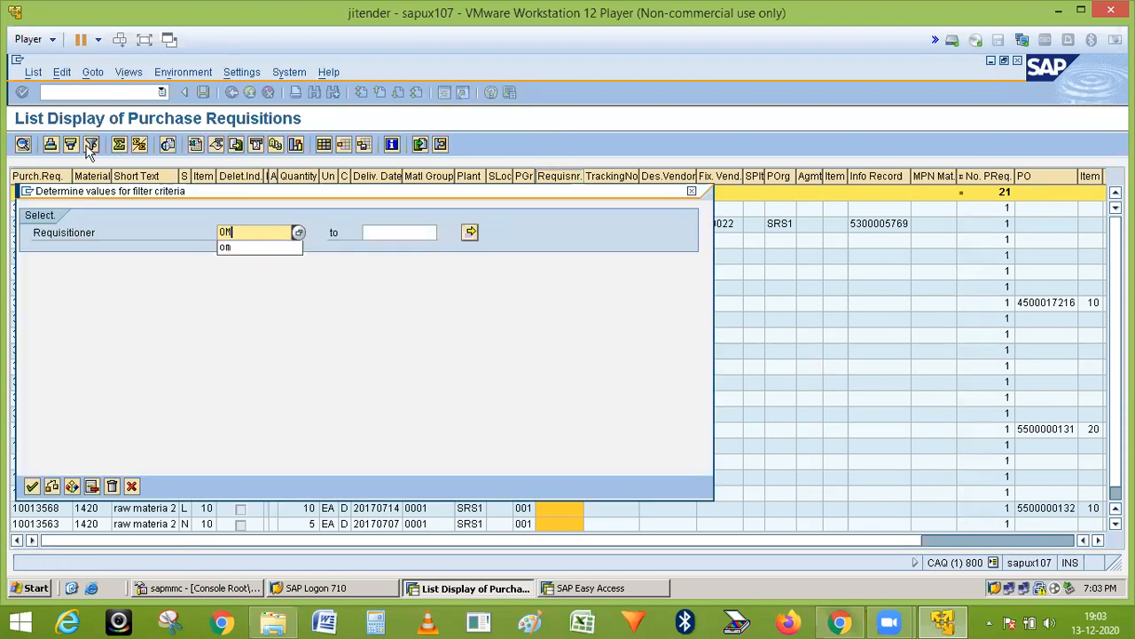
key("Return")
key("Return")
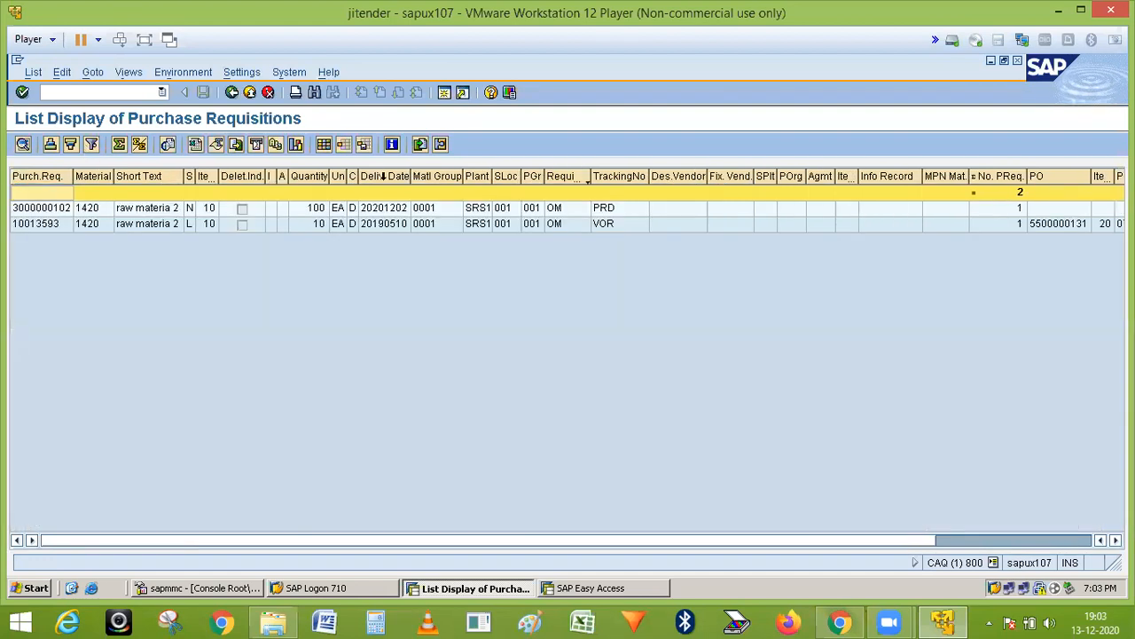